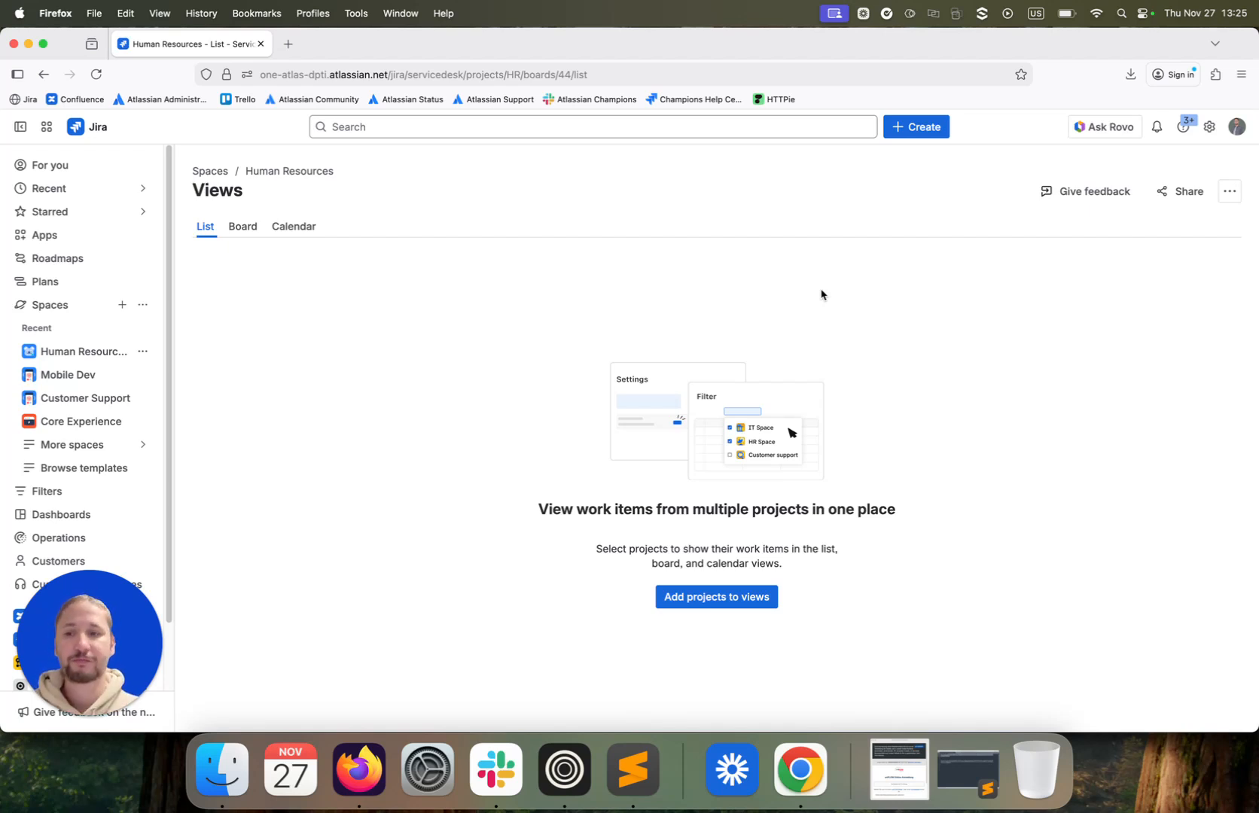
# - Open the customer portal of the Human Resources space from its channels and look over the portal's landing page
pyautogui.click(60, 354)
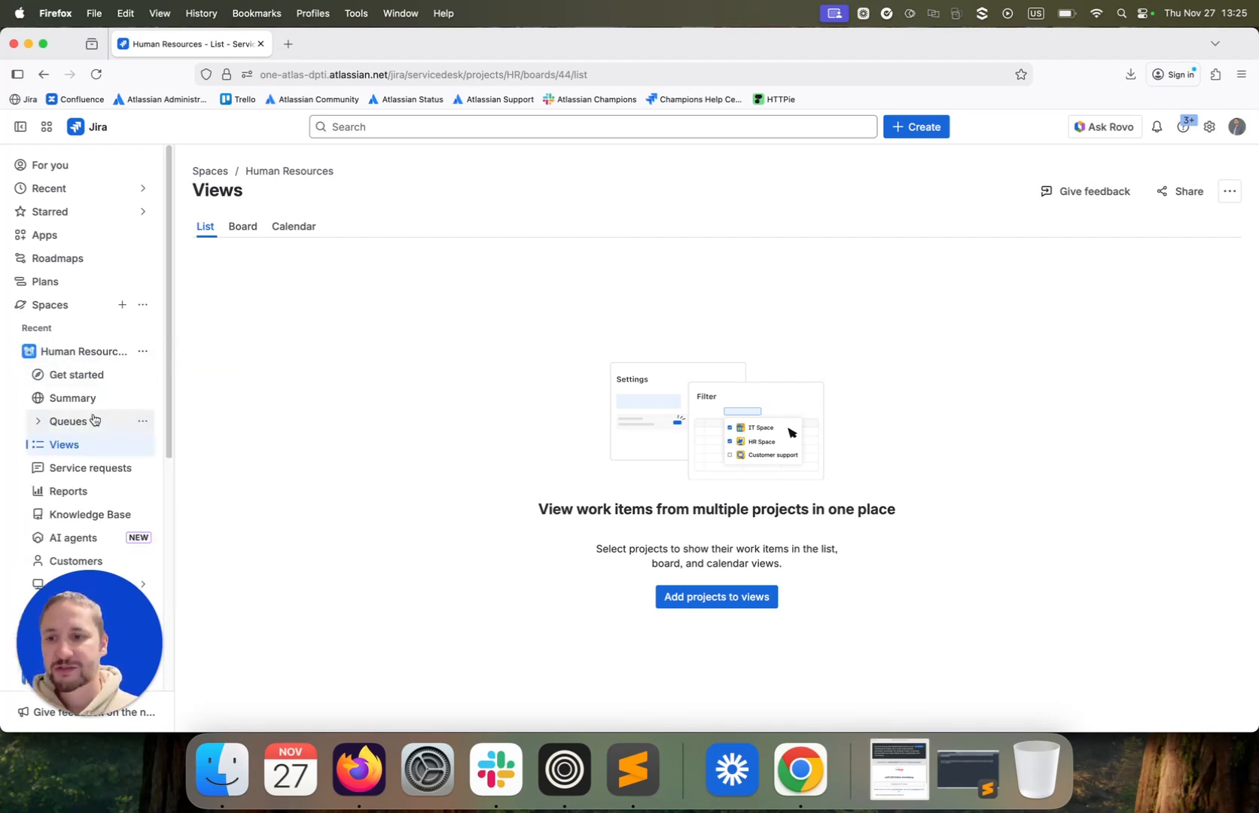
pyautogui.scroll(-5, 94, 419)
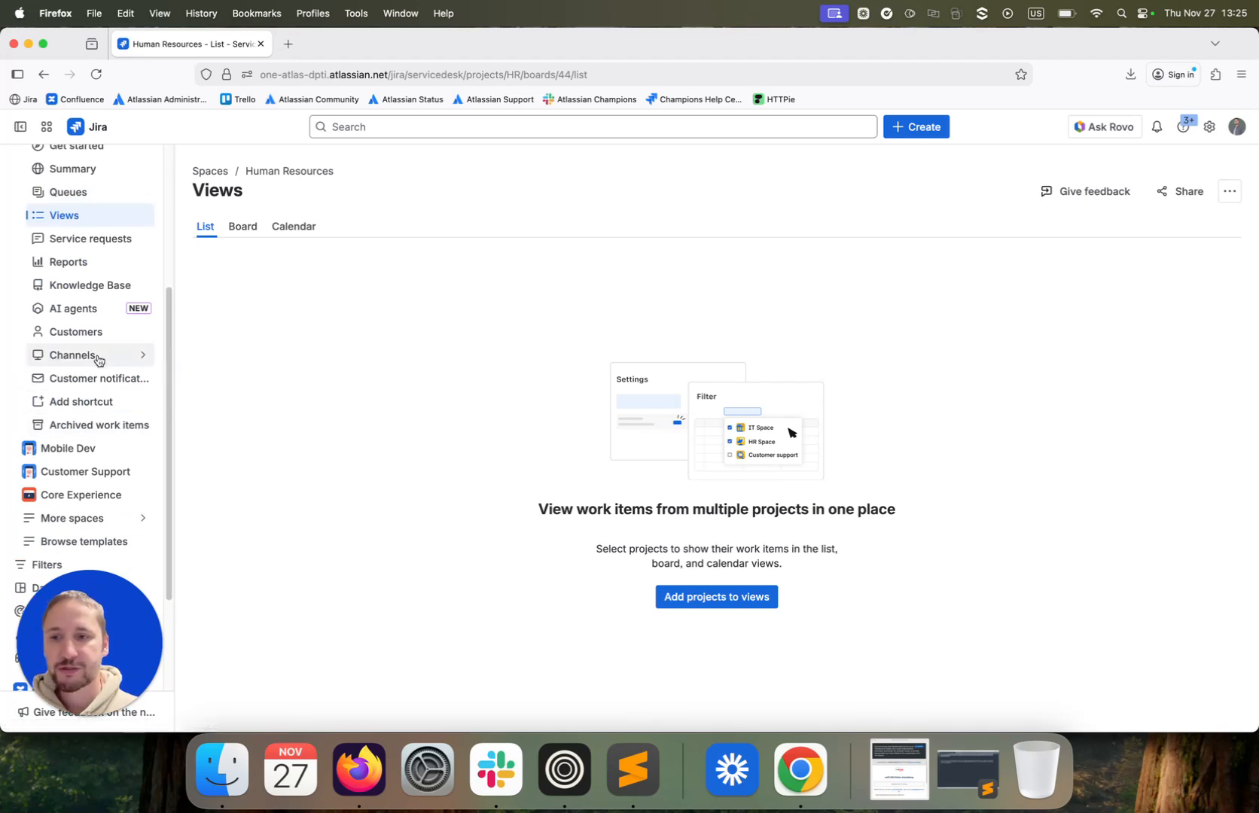
pyautogui.scroll(3, 97, 360)
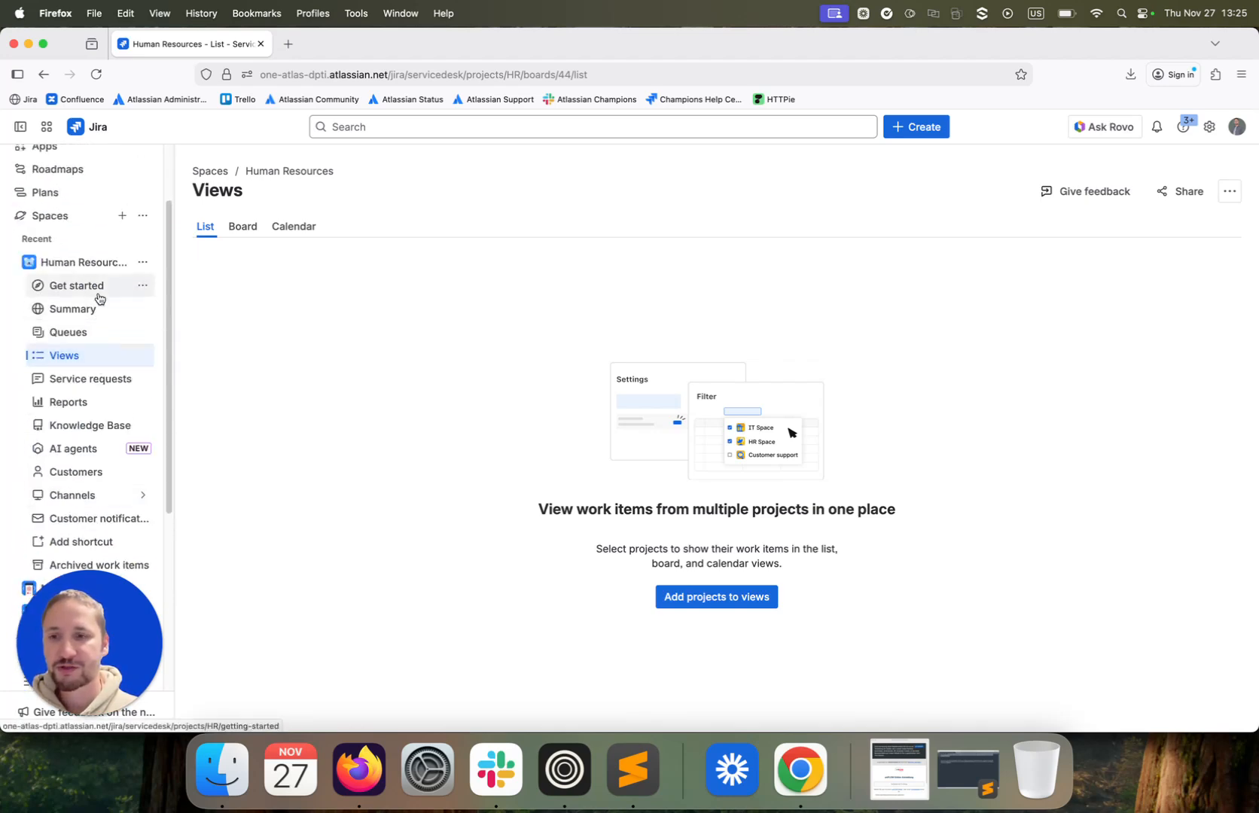
pyautogui.scroll(-3, 124, 377)
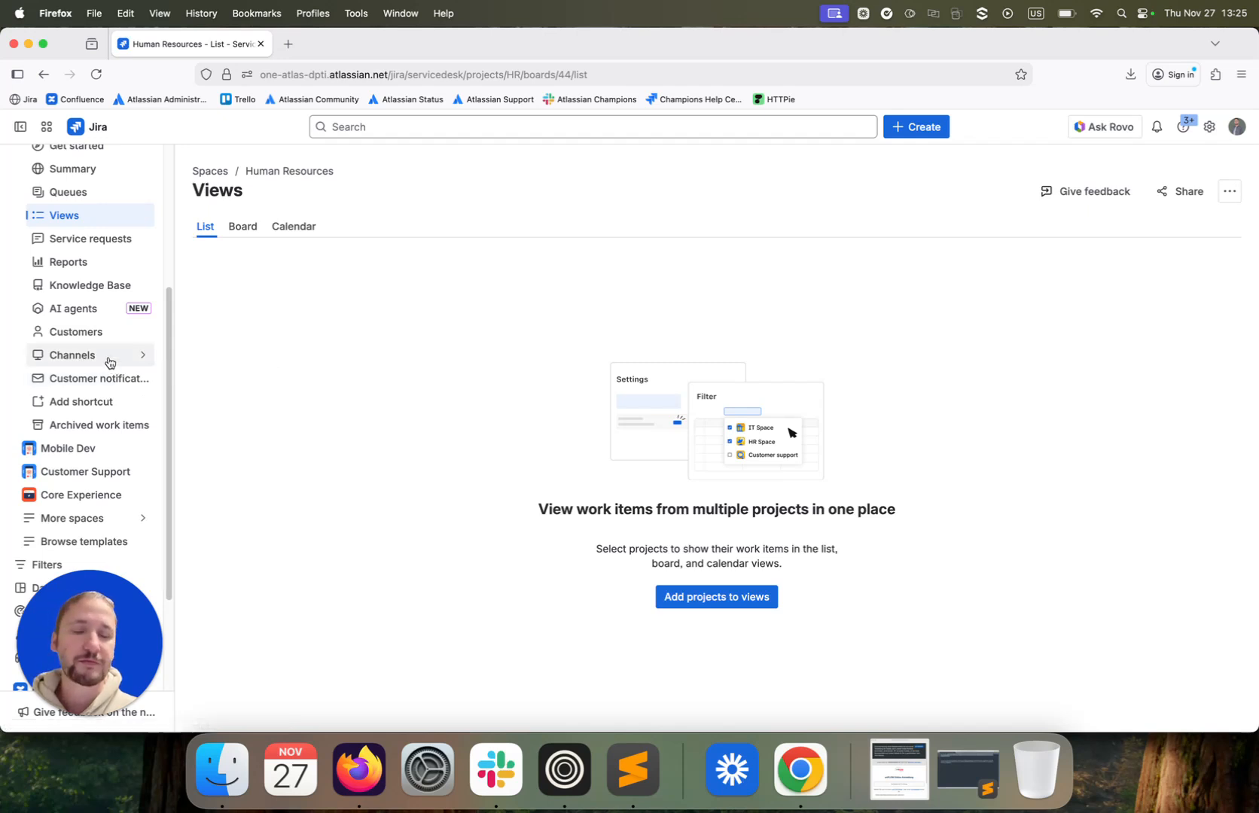
pyautogui.click(108, 363)
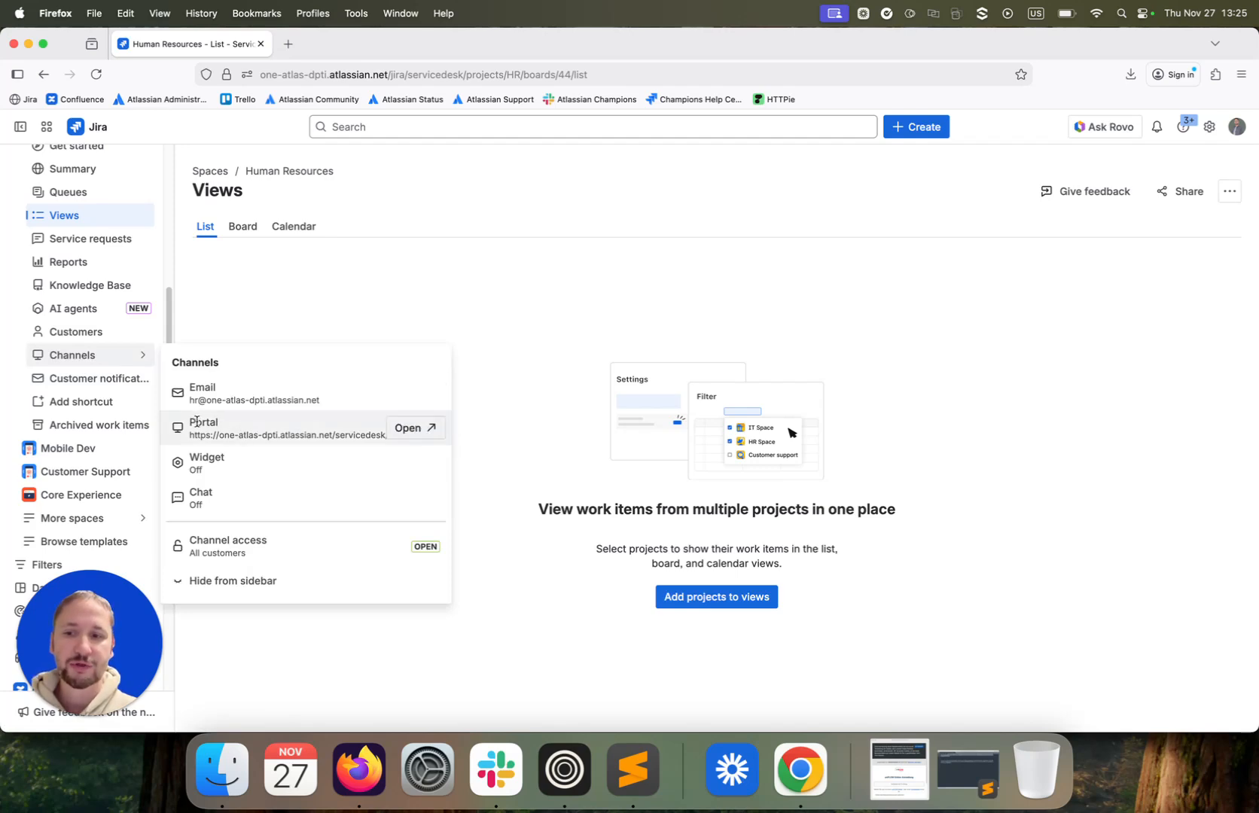
pyautogui.click(407, 427)
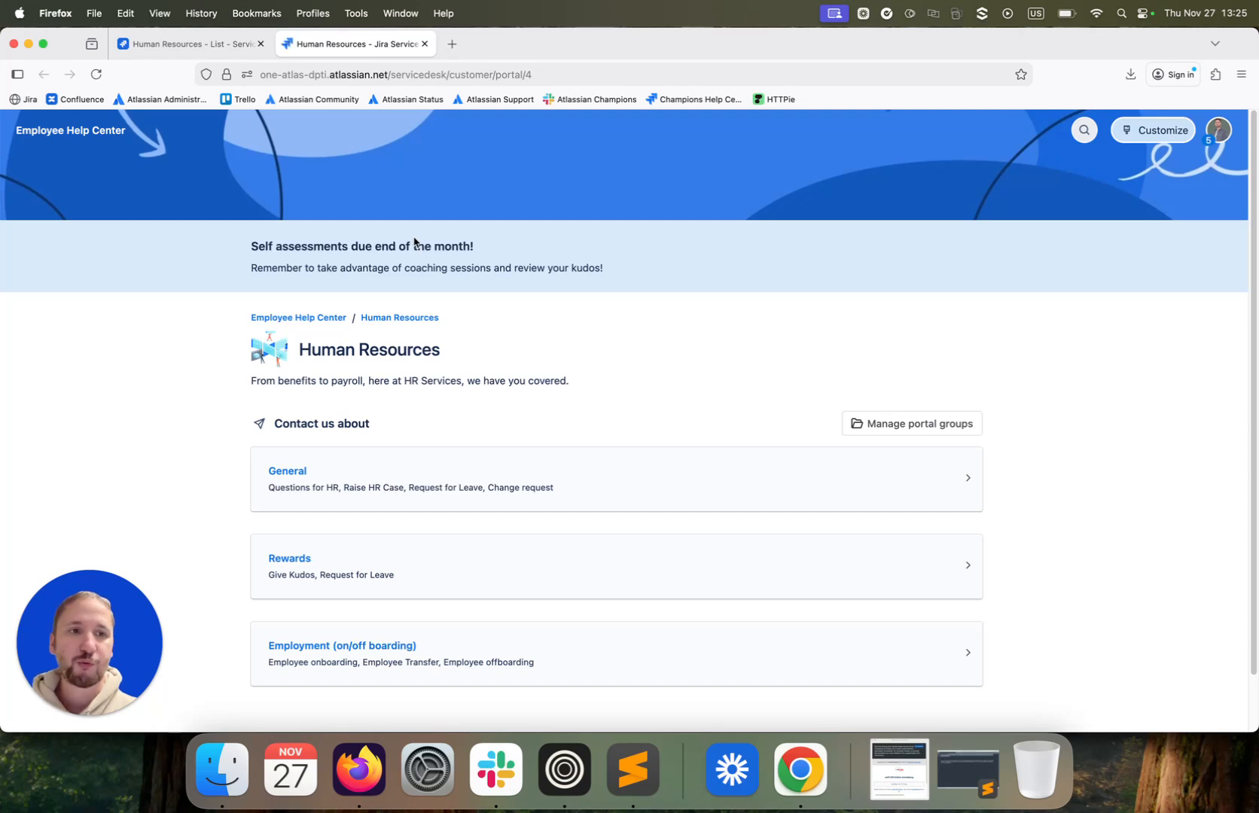
pyautogui.scroll(-2, 499, 285)
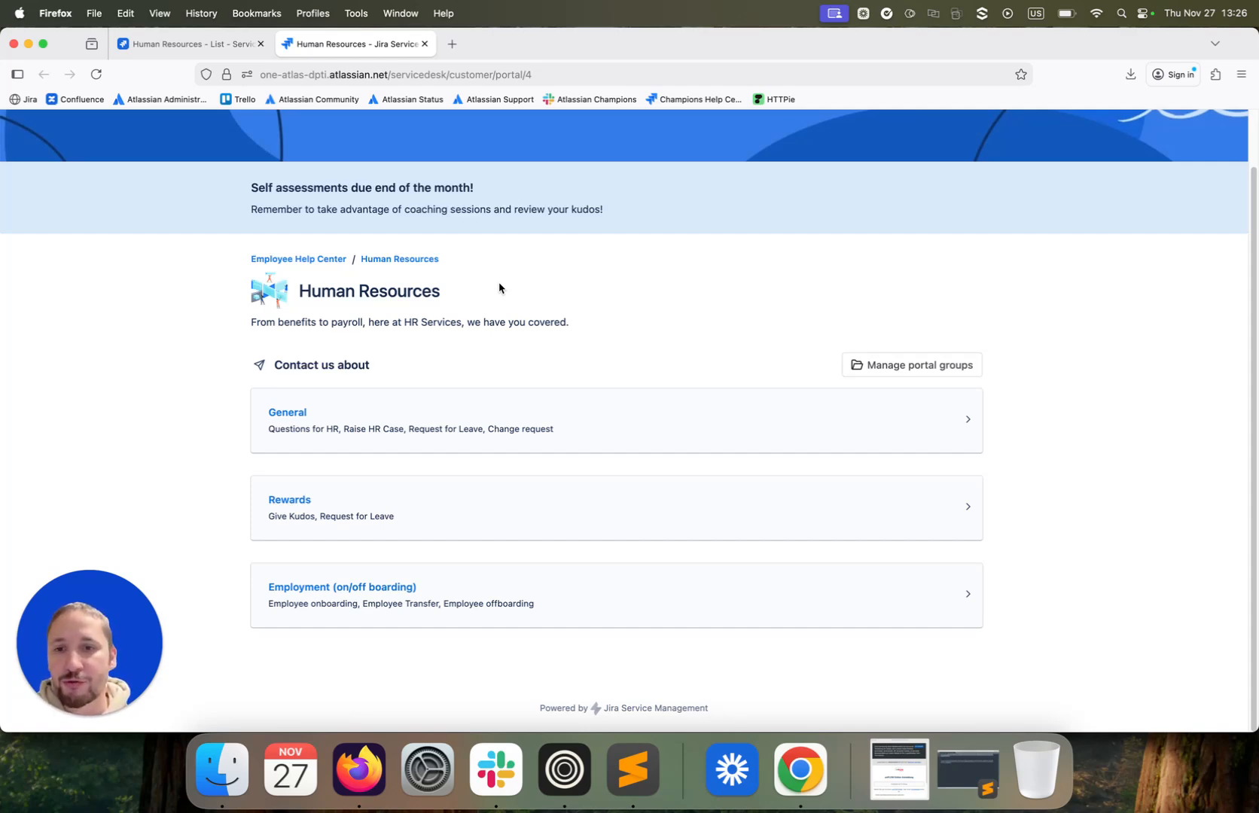
pyautogui.scroll(2, 588, 281)
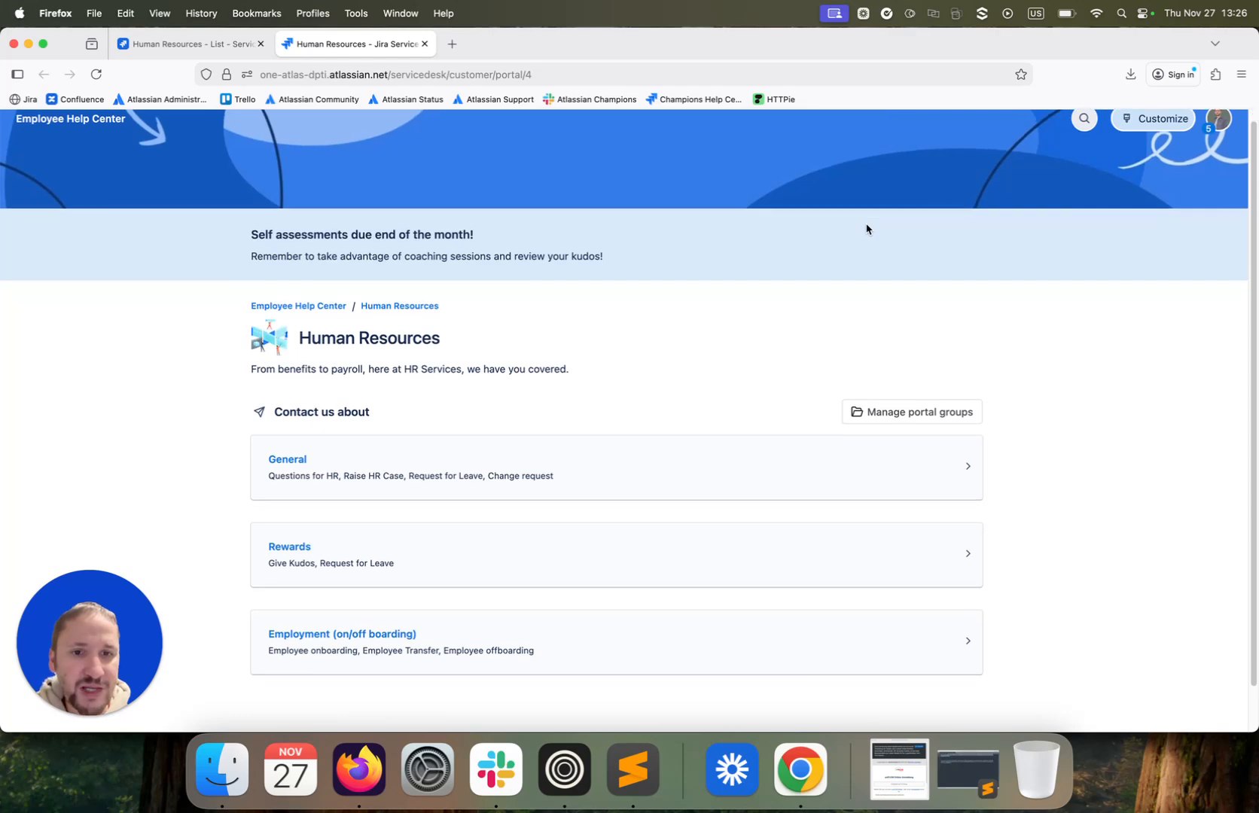
pyautogui.scroll(1, 866, 229)
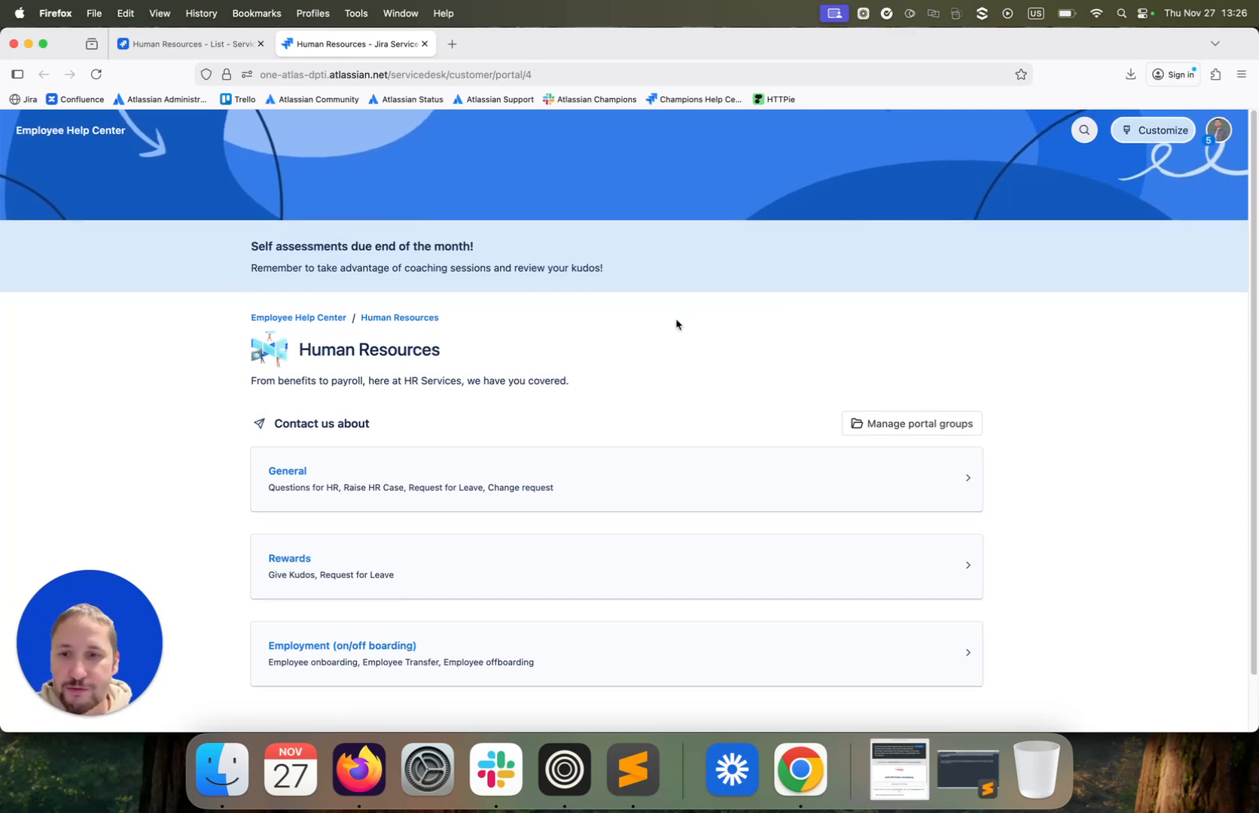
# - Open the Questions for HR request form in the portal's General group and review its fields
pyautogui.scroll(-2, 676, 324)
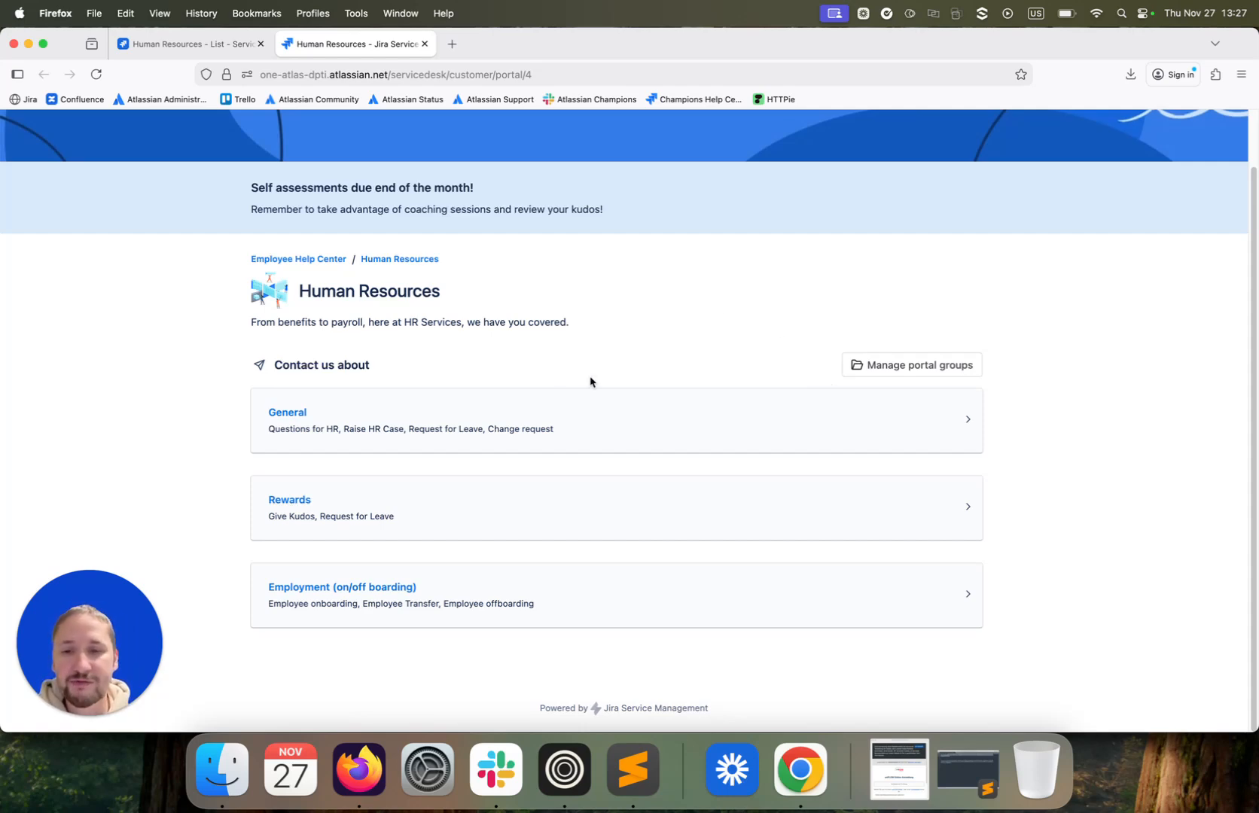
pyautogui.click(580, 396)
pyautogui.scroll(-2, 687, 444)
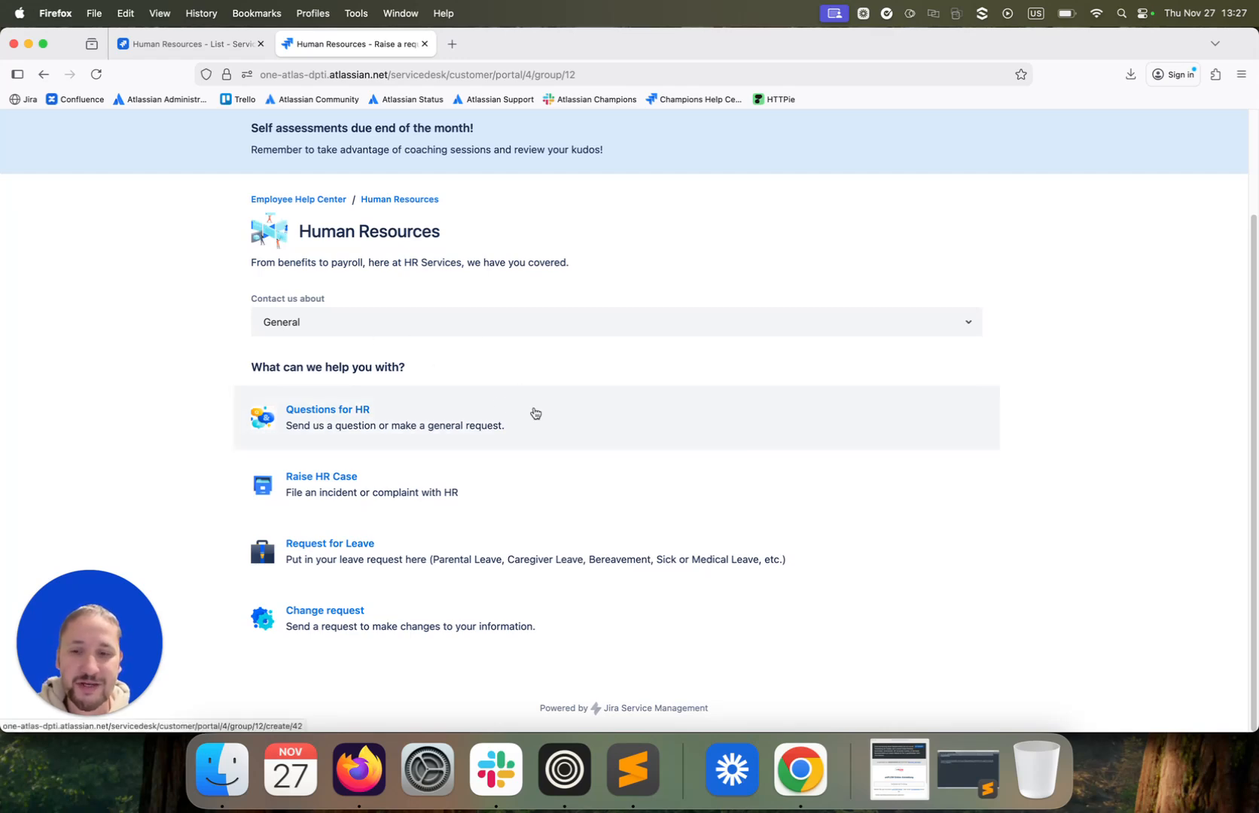
pyautogui.moveTo(249, 367); pyautogui.dragTo(406, 376)
pyautogui.click(413, 377)
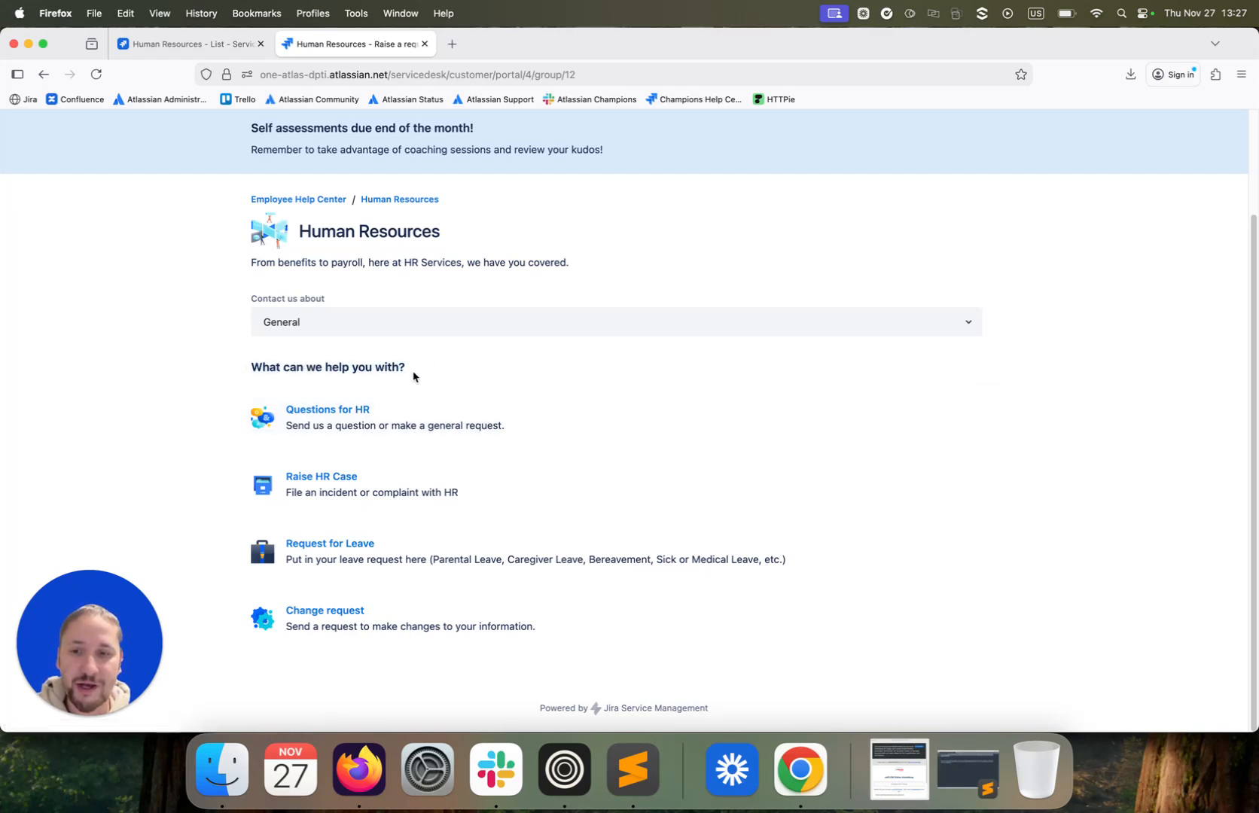
pyautogui.click(328, 409)
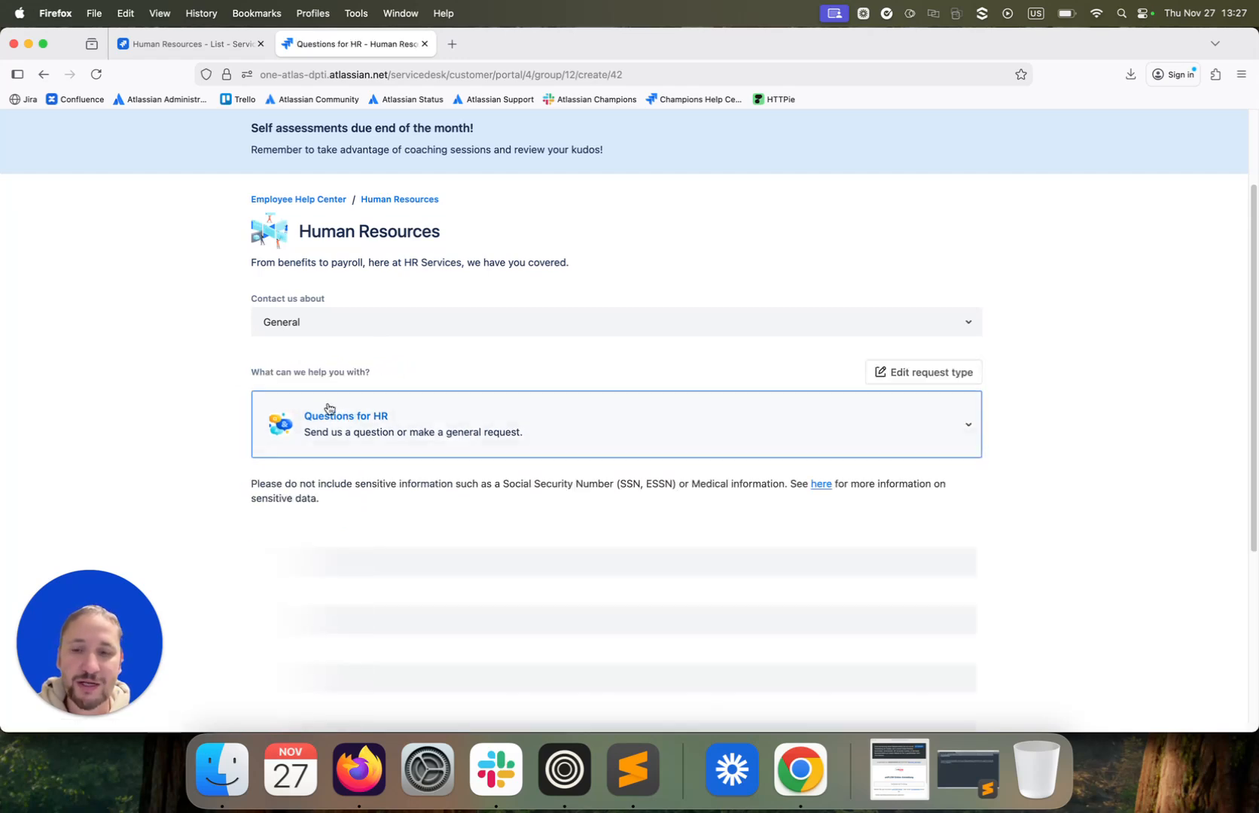
pyautogui.scroll(-2, 502, 416)
pyautogui.scroll(-4, 503, 416)
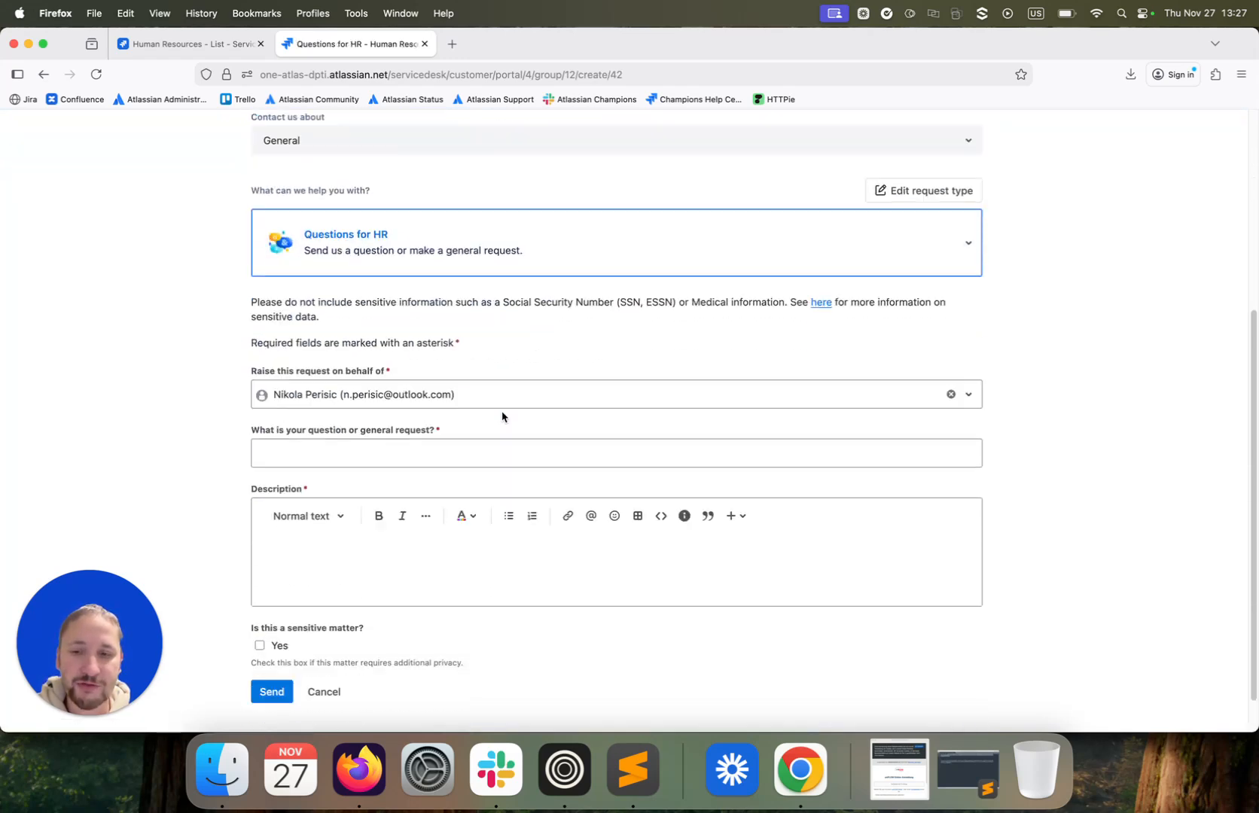
pyautogui.scroll(5, 502, 415)
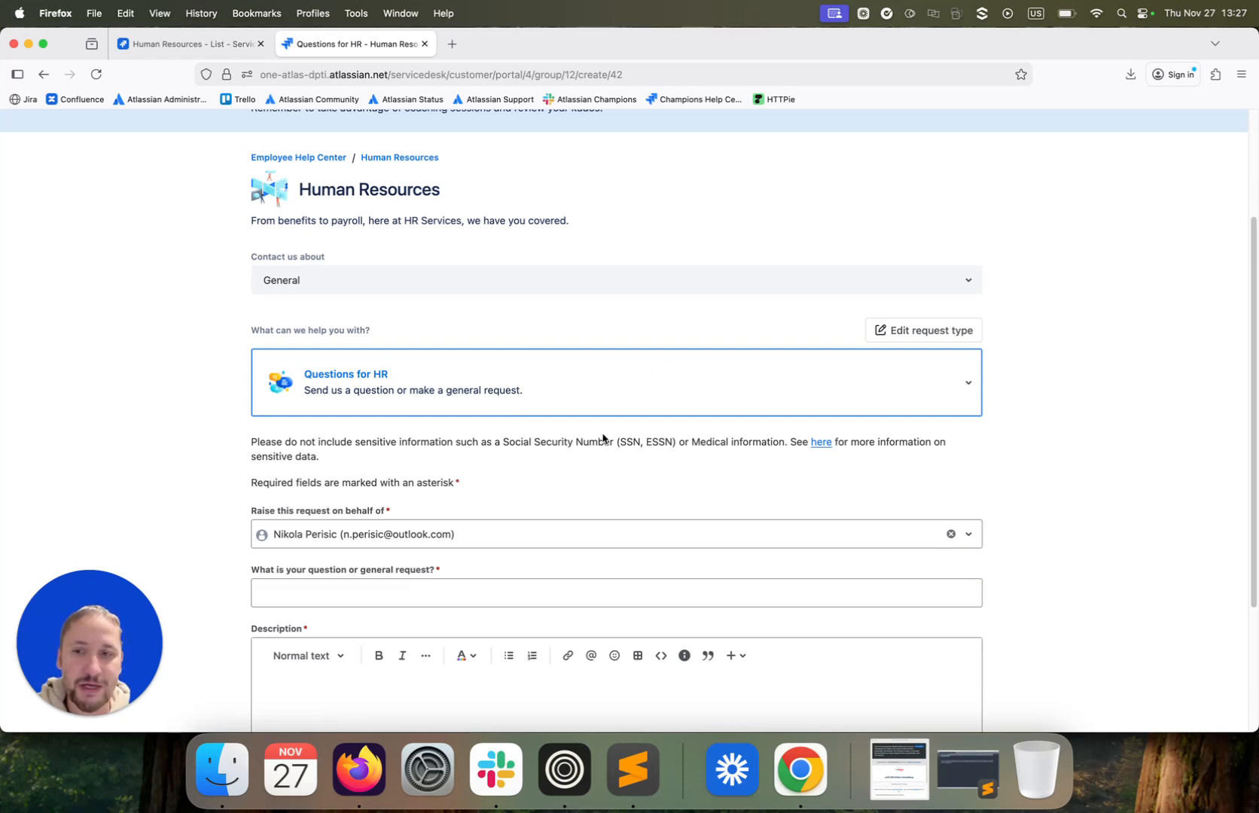
pyautogui.scroll(-5, 602, 438)
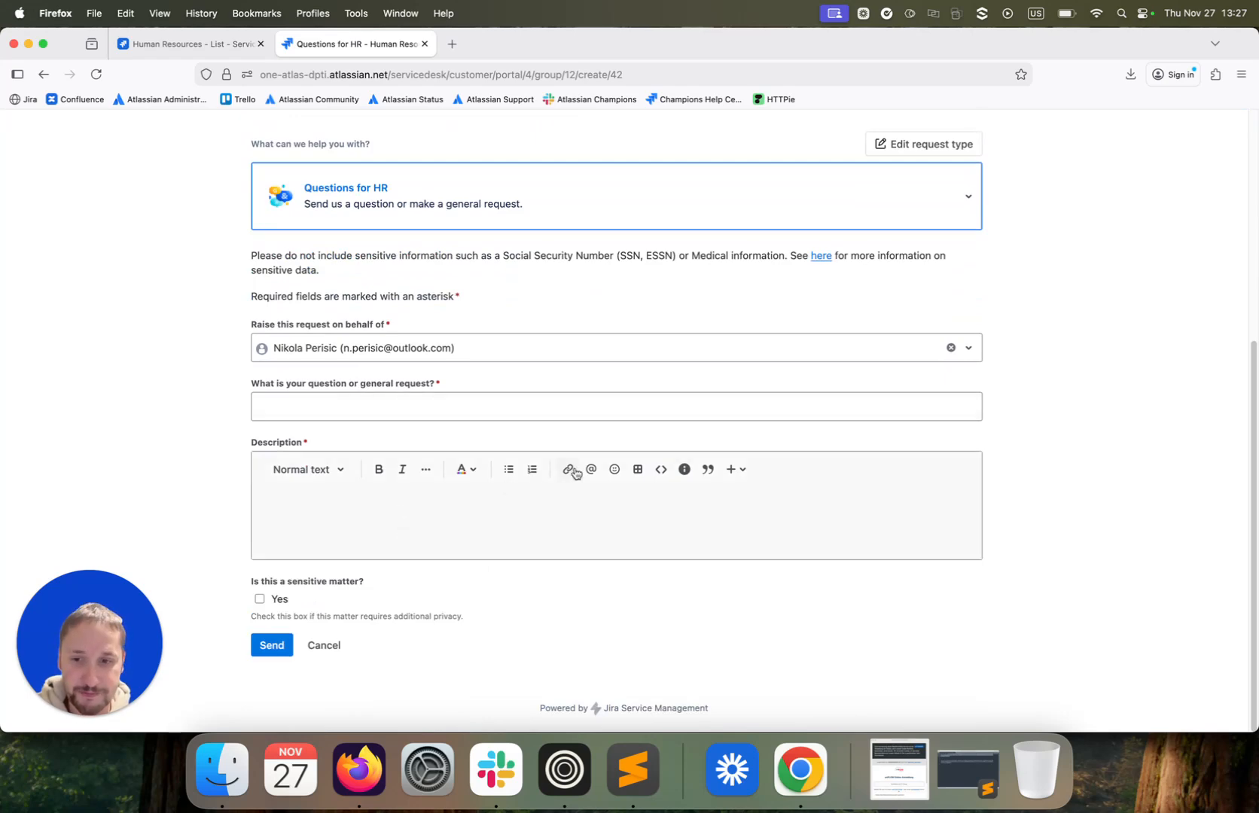
pyautogui.scroll(9, 575, 472)
# - Switch the contact topic to Rewards, open the Give Kudos request form and review its fields
pyautogui.click(582, 441)
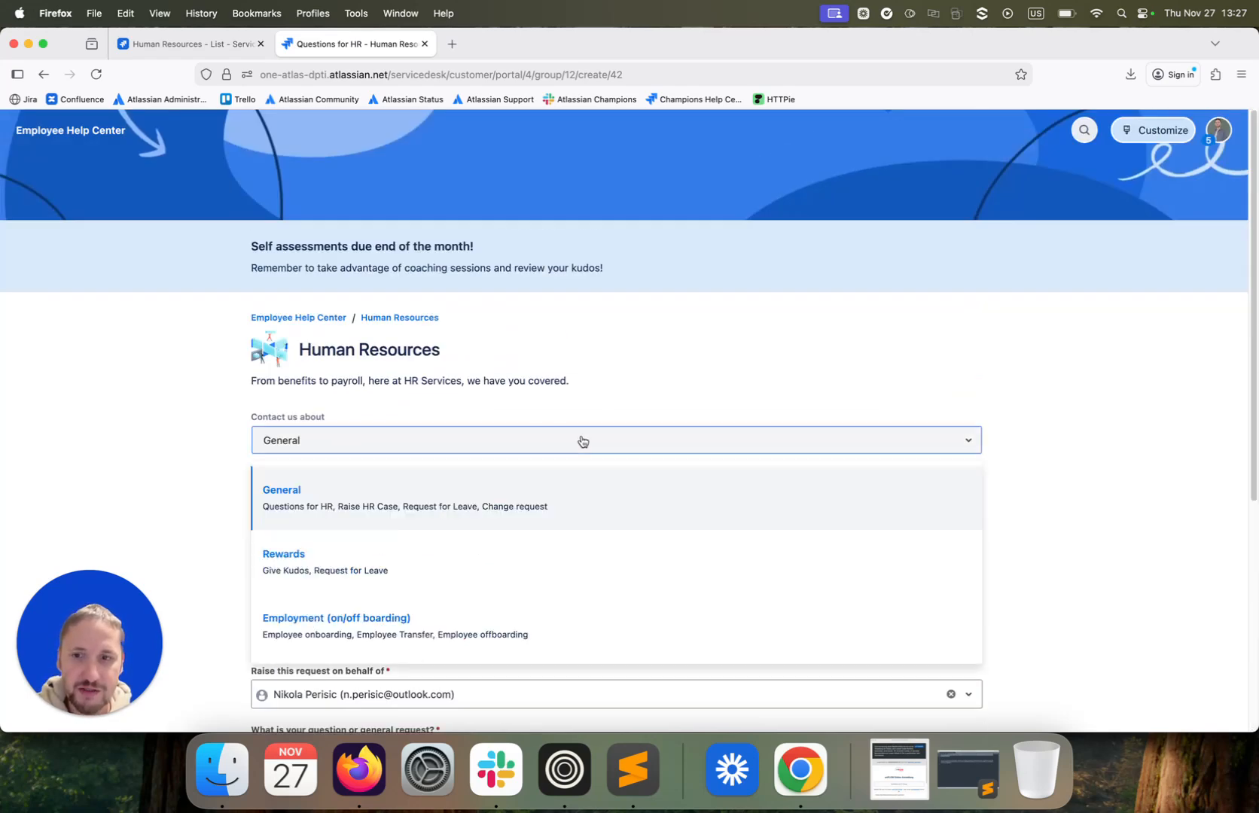
pyautogui.click(418, 561)
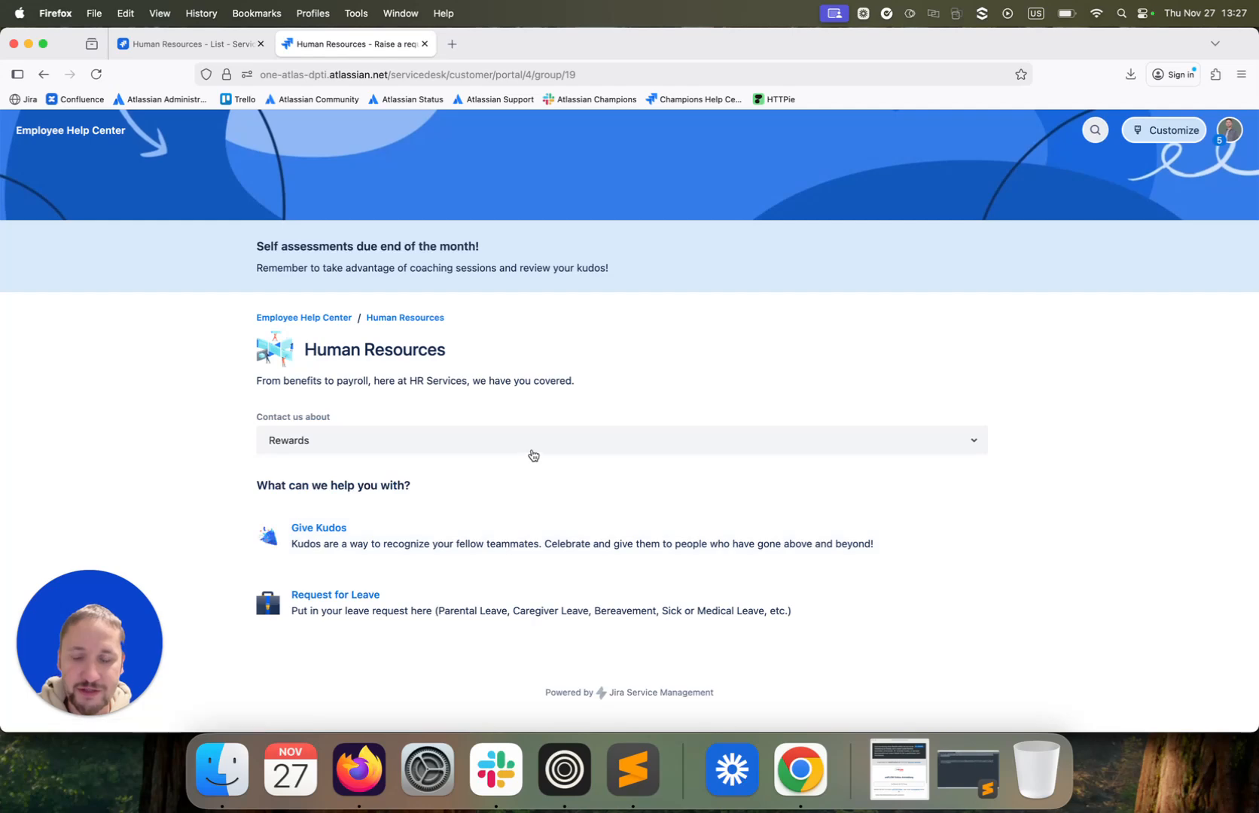
pyautogui.click(373, 550)
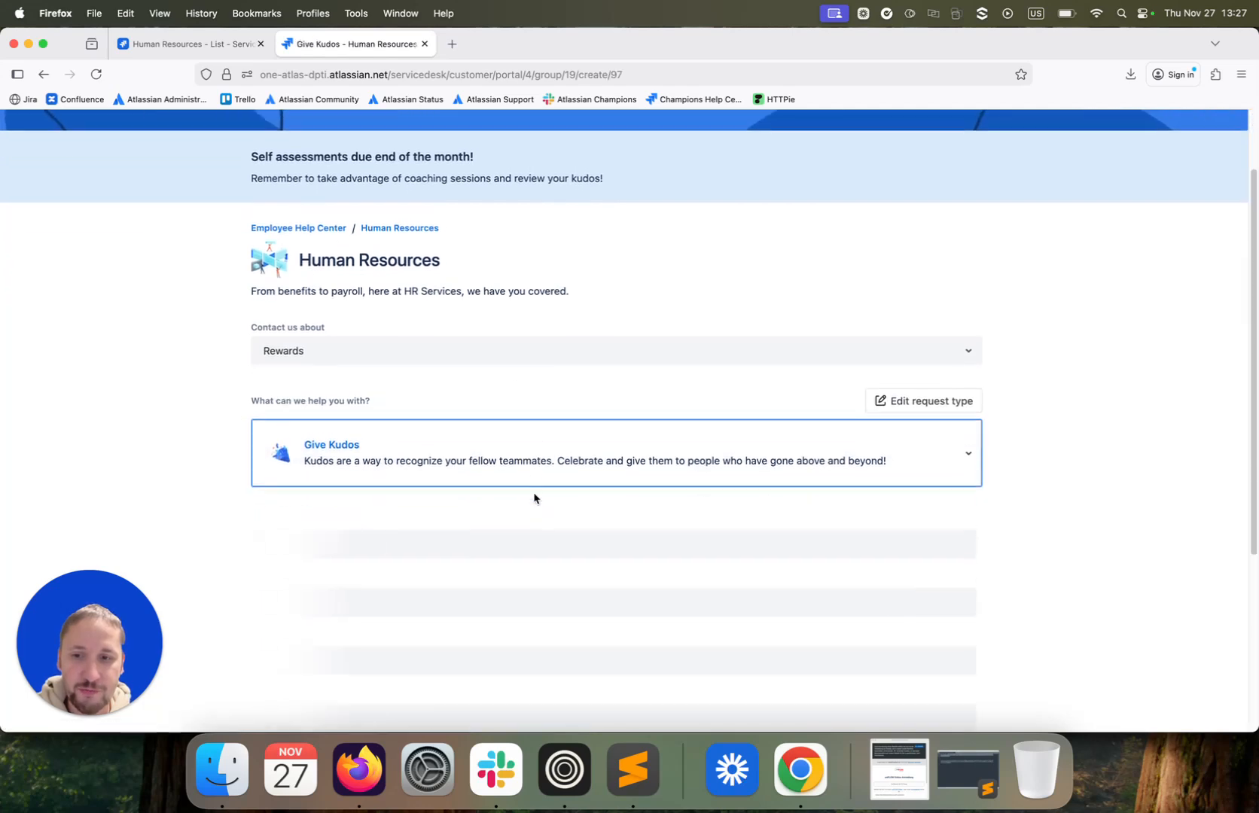
pyautogui.scroll(-3, 519, 482)
pyautogui.scroll(-4, 517, 519)
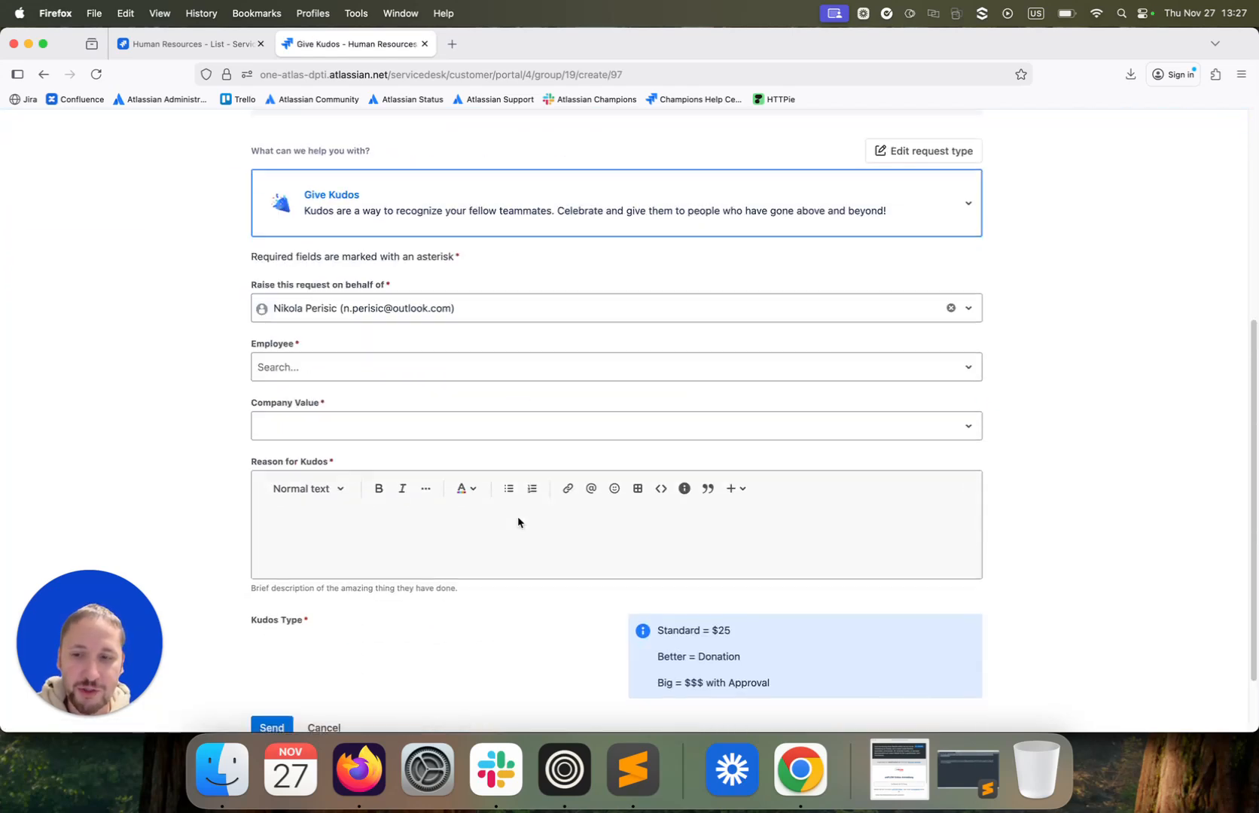
pyautogui.scroll(-3, 517, 522)
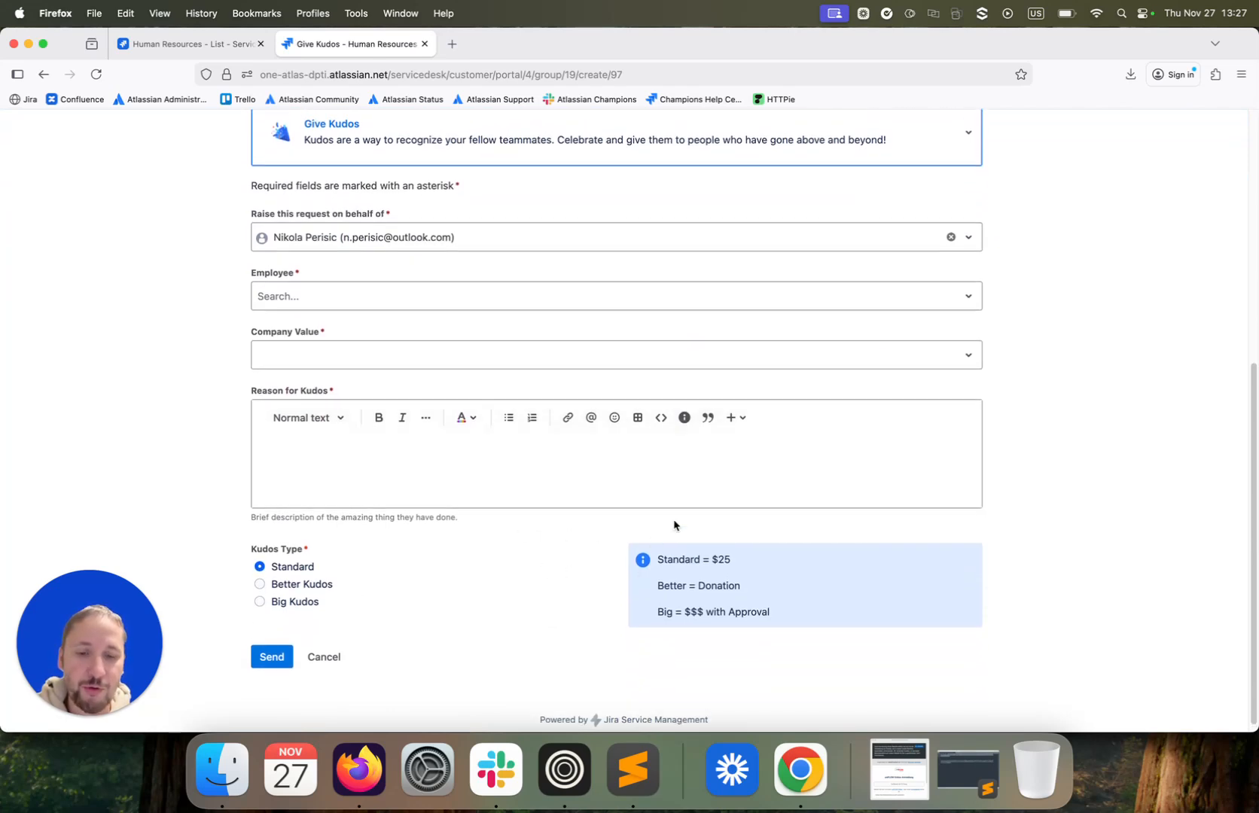
pyautogui.scroll(6, 681, 512)
pyautogui.scroll(1, 693, 487)
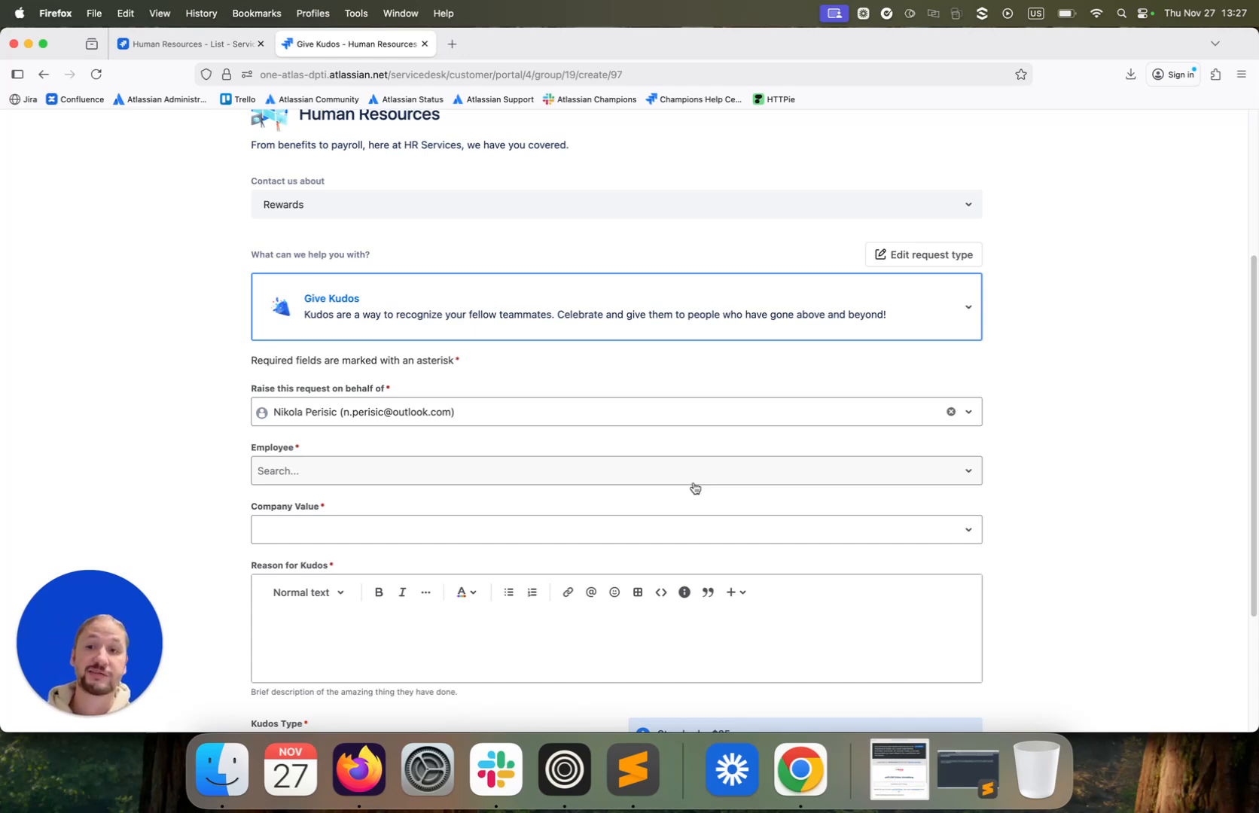
pyautogui.scroll(6, 814, 320)
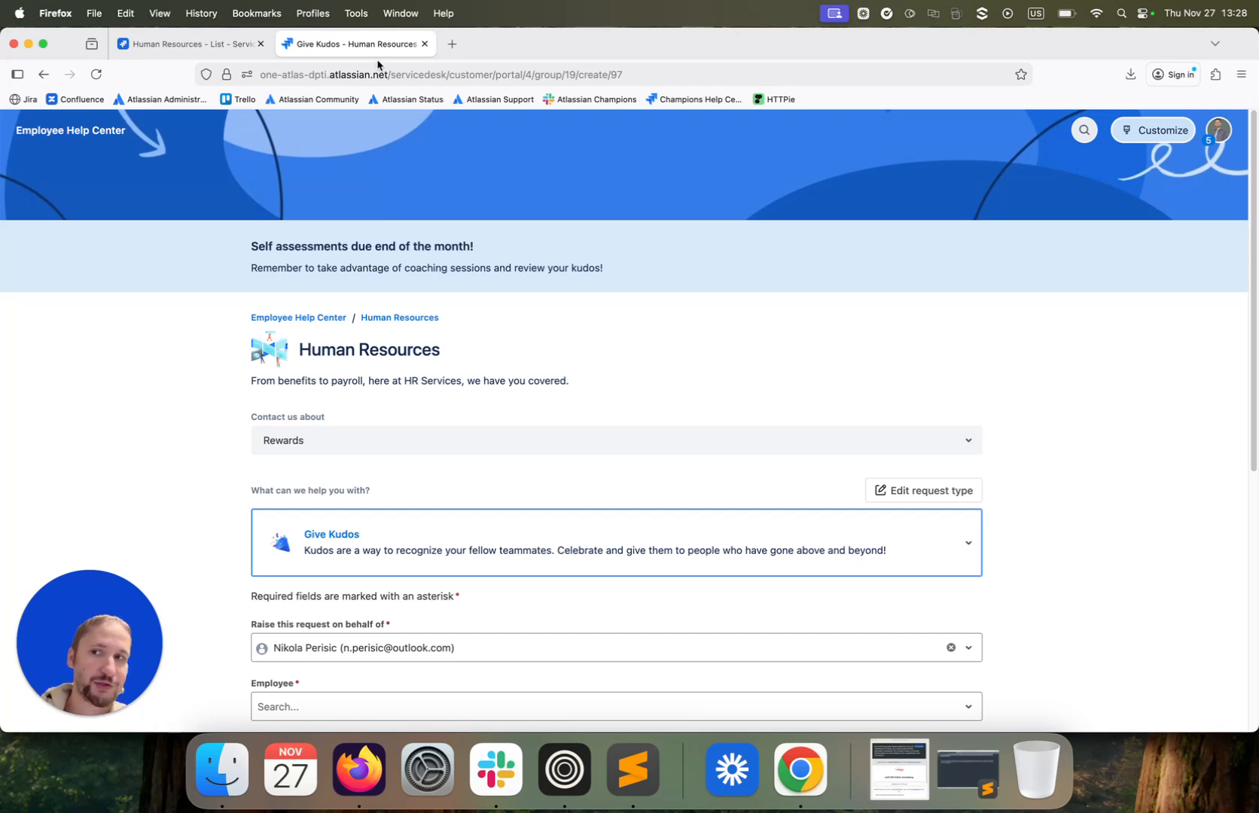
# - Return to the Jira space and open the Portal page in the Human Resources space settings
pyautogui.click(167, 46)
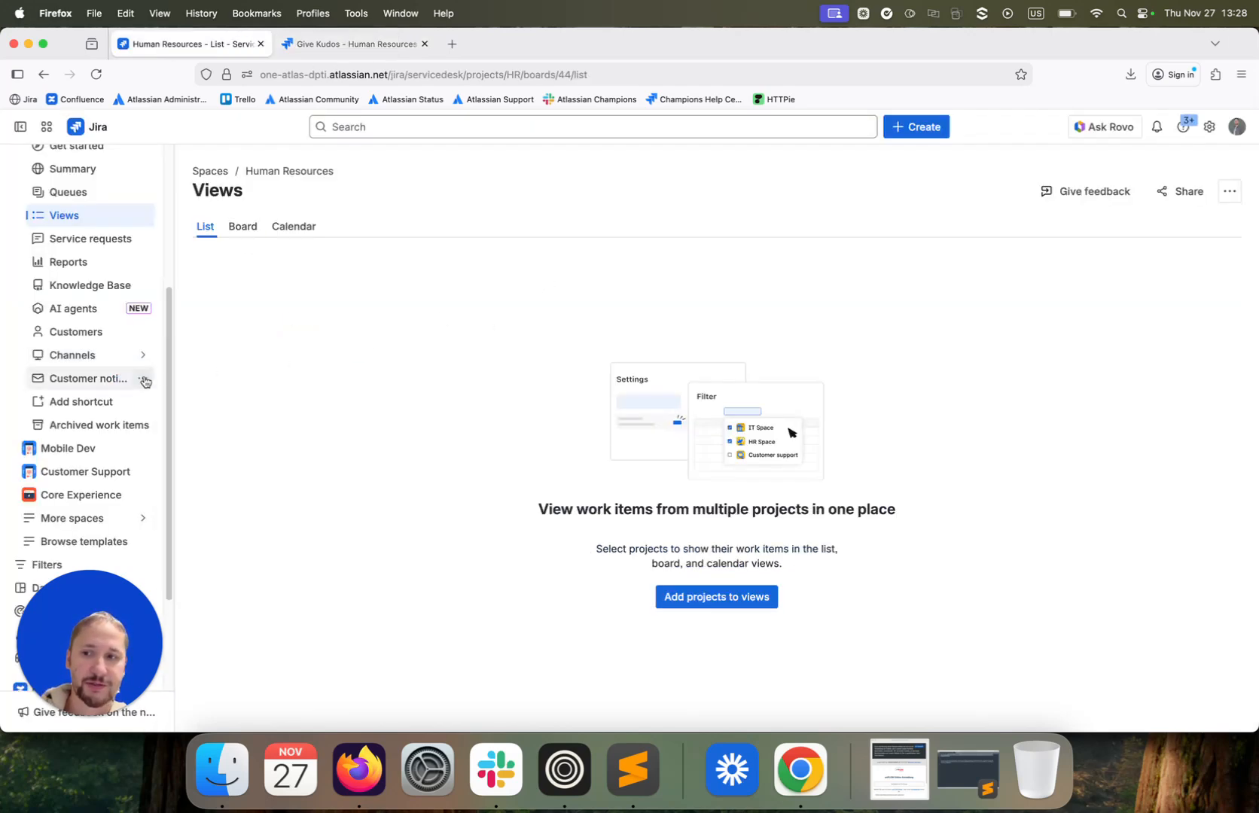
pyautogui.scroll(5, 123, 302)
pyautogui.click(142, 300)
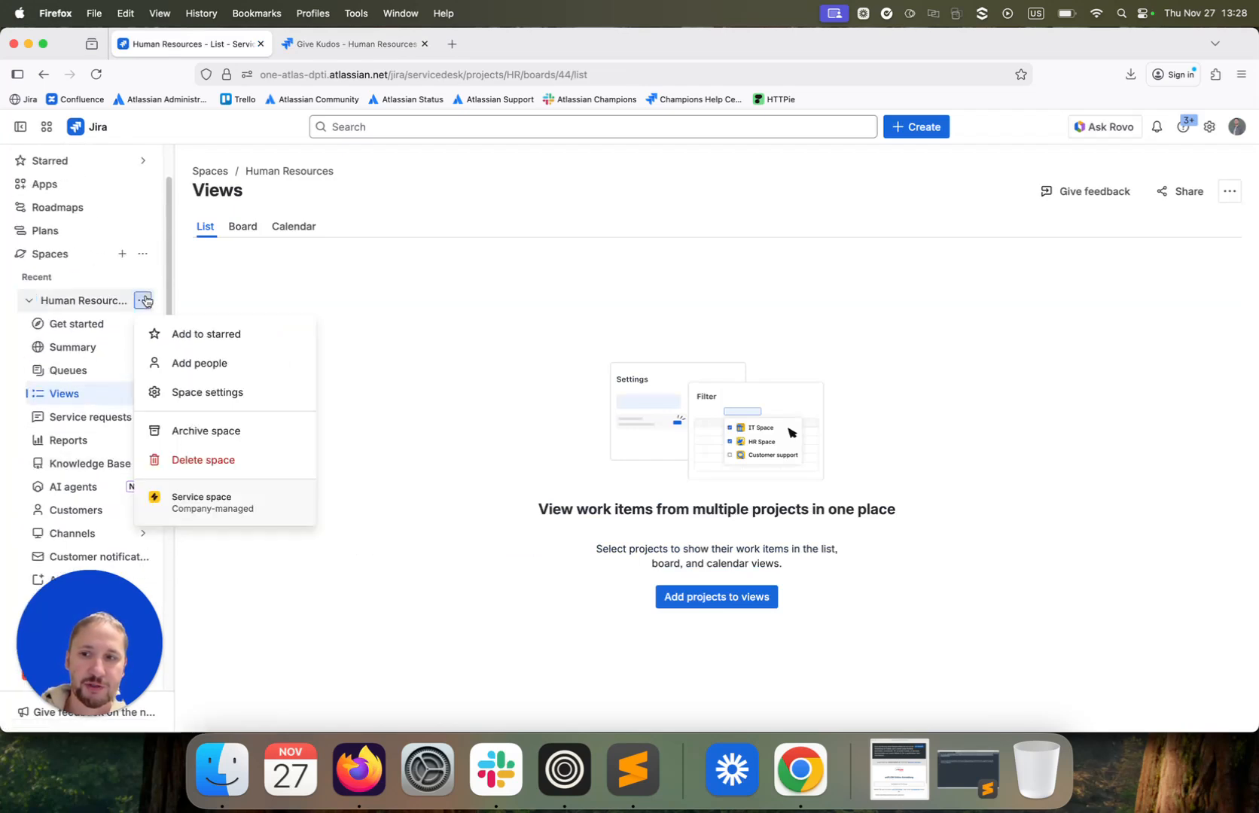
pyautogui.click(194, 403)
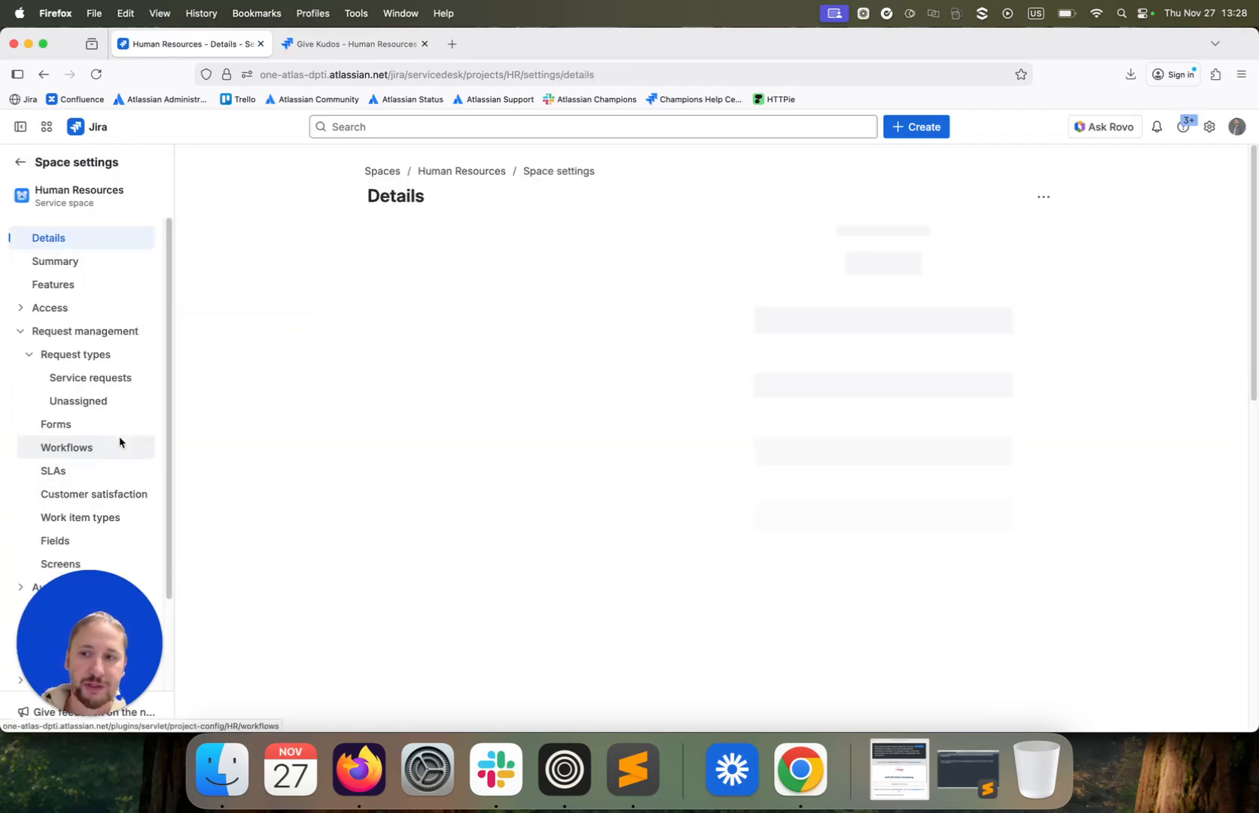
pyautogui.scroll(-3, 113, 444)
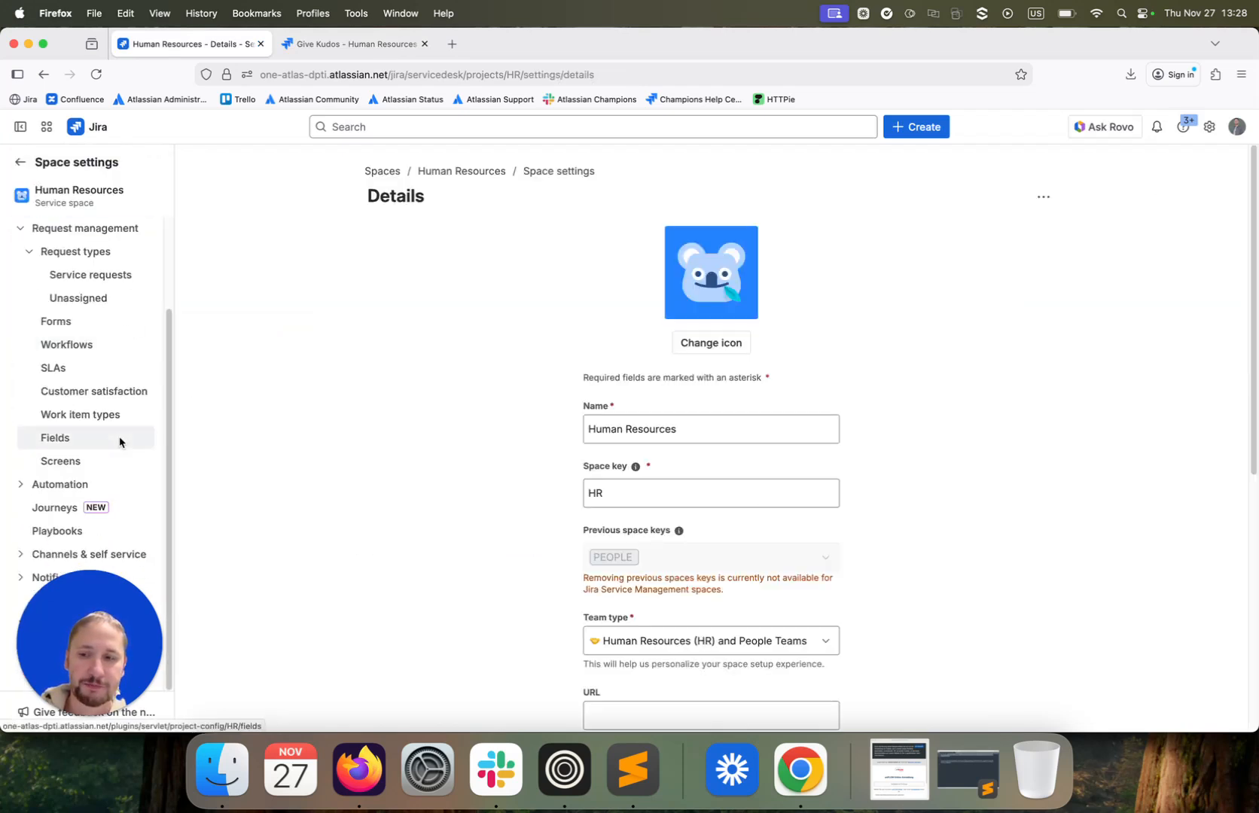
pyautogui.click(20, 555)
pyautogui.scroll(-4, 146, 463)
pyautogui.scroll(-2, 146, 461)
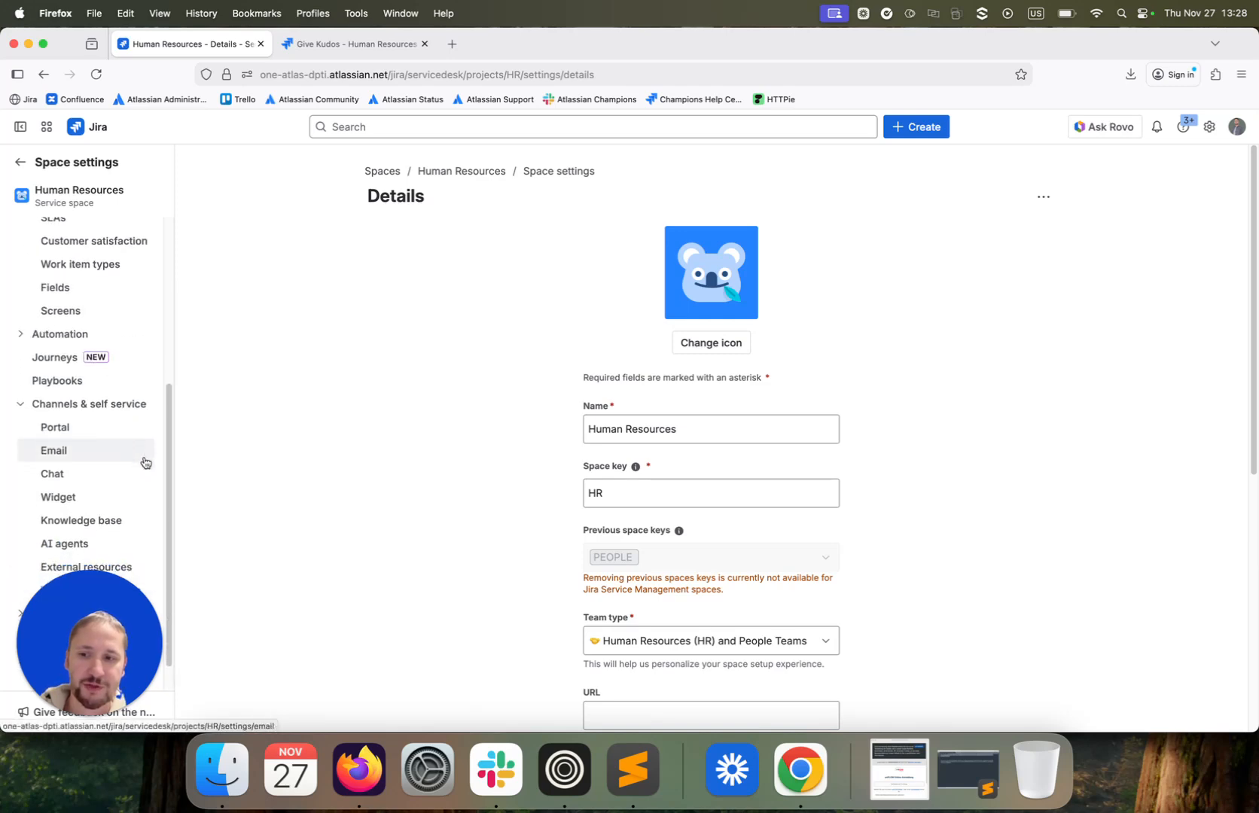
pyautogui.click(103, 394)
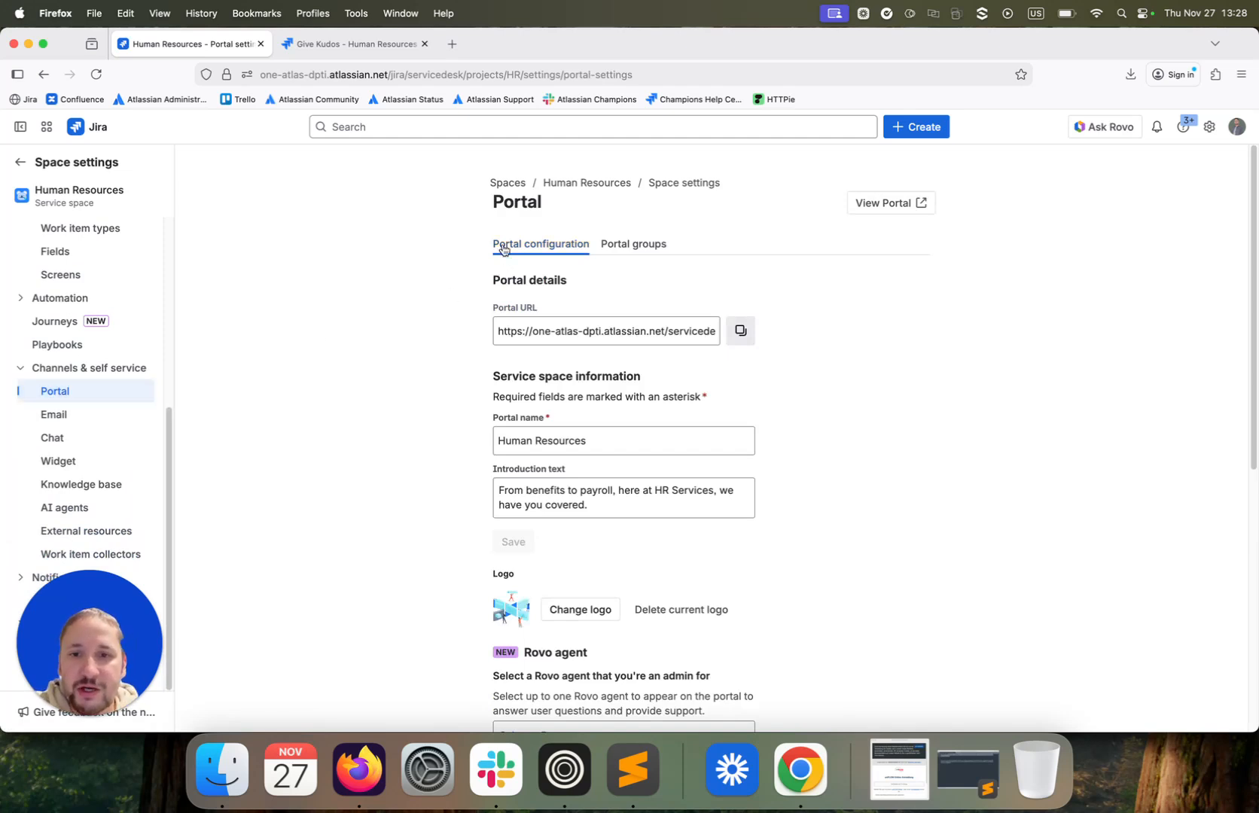
# - Examine the portal configuration, including the portal details, portal name, introduction text, logo and Rovo agent selection
pyautogui.moveTo(500, 280); pyautogui.dragTo(592, 284)
pyautogui.click(592, 284)
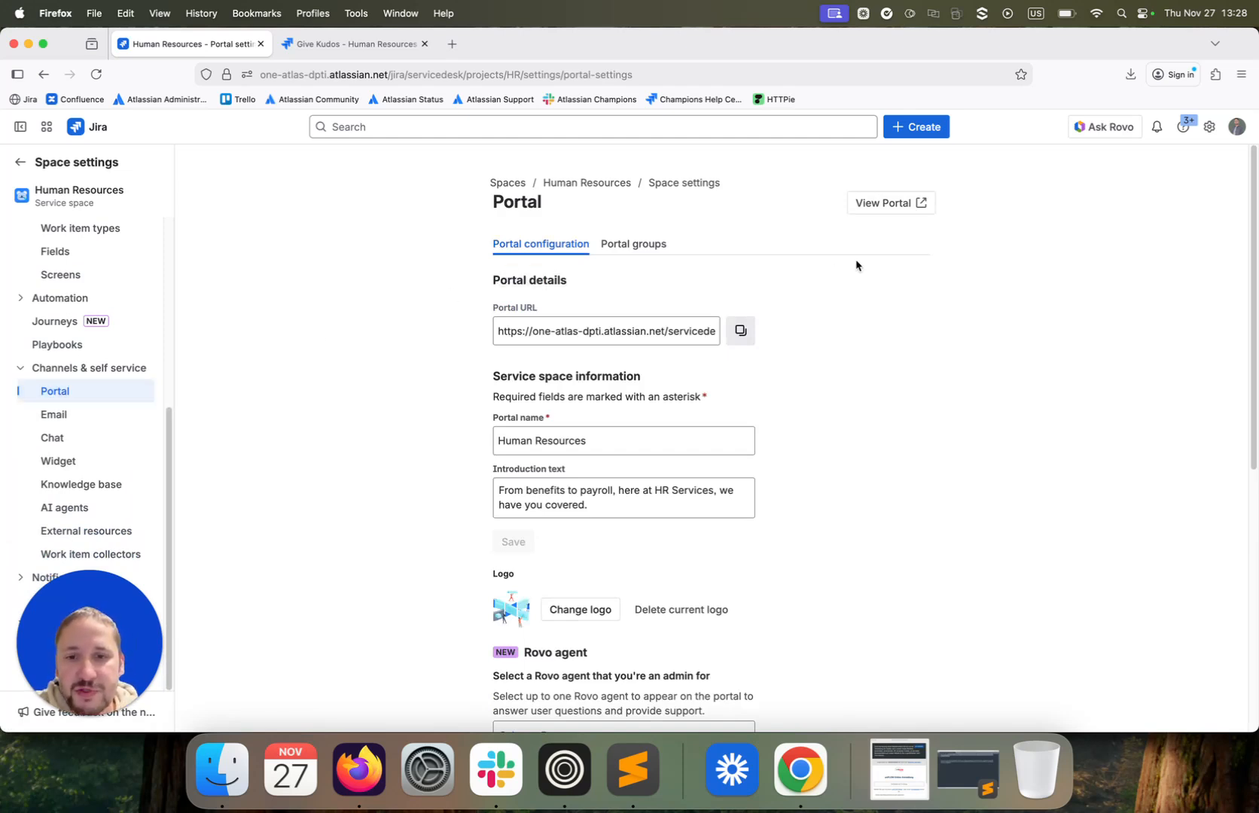
pyautogui.scroll(-3, 857, 267)
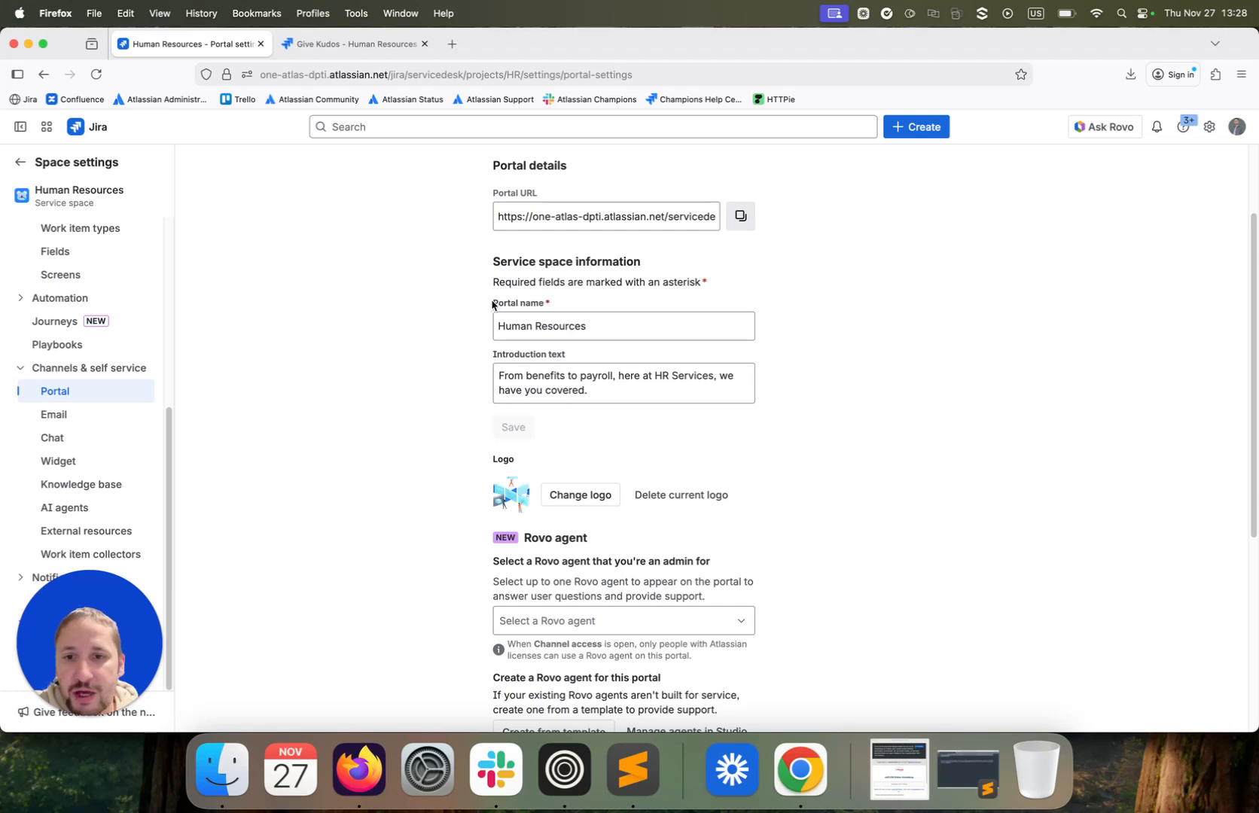
pyautogui.moveTo(493, 303); pyautogui.dragTo(557, 308)
pyautogui.click(558, 308)
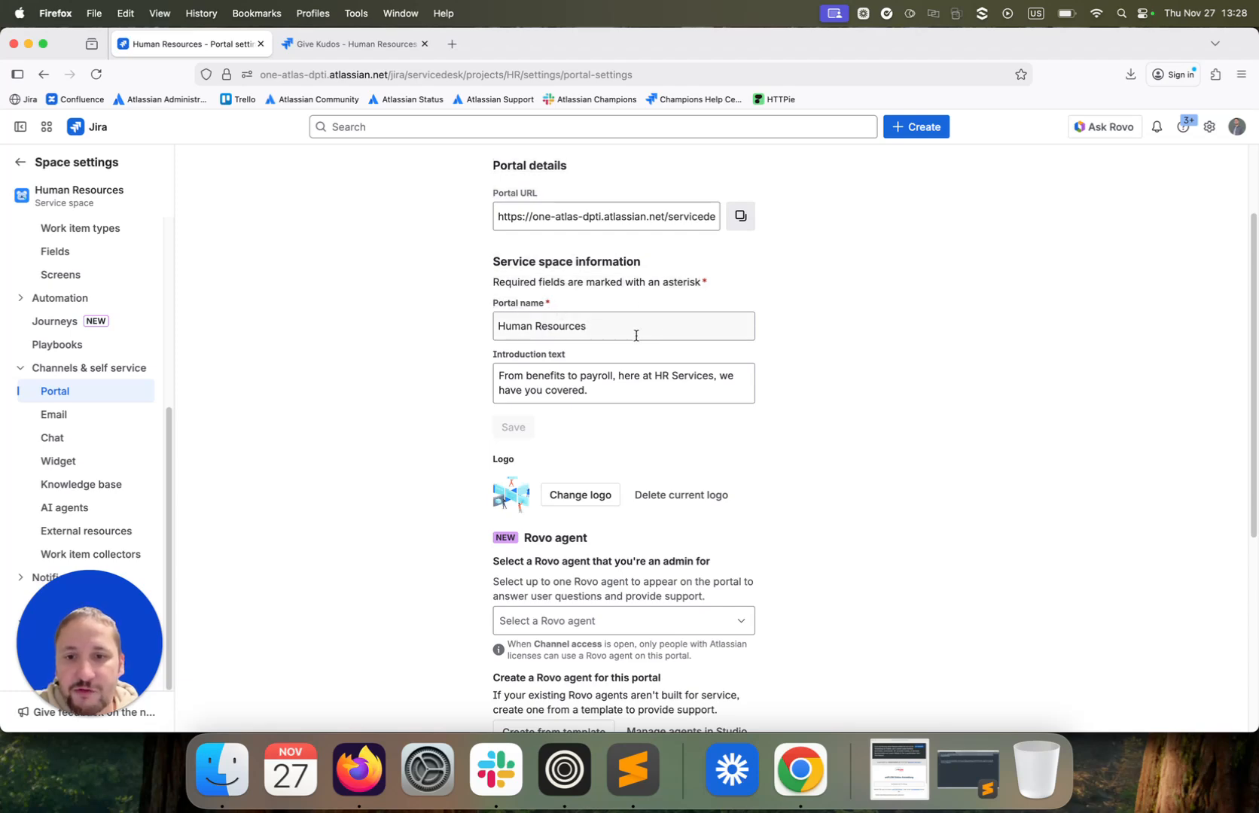
pyautogui.scroll(-3, 672, 339)
pyautogui.scroll(-2, 672, 341)
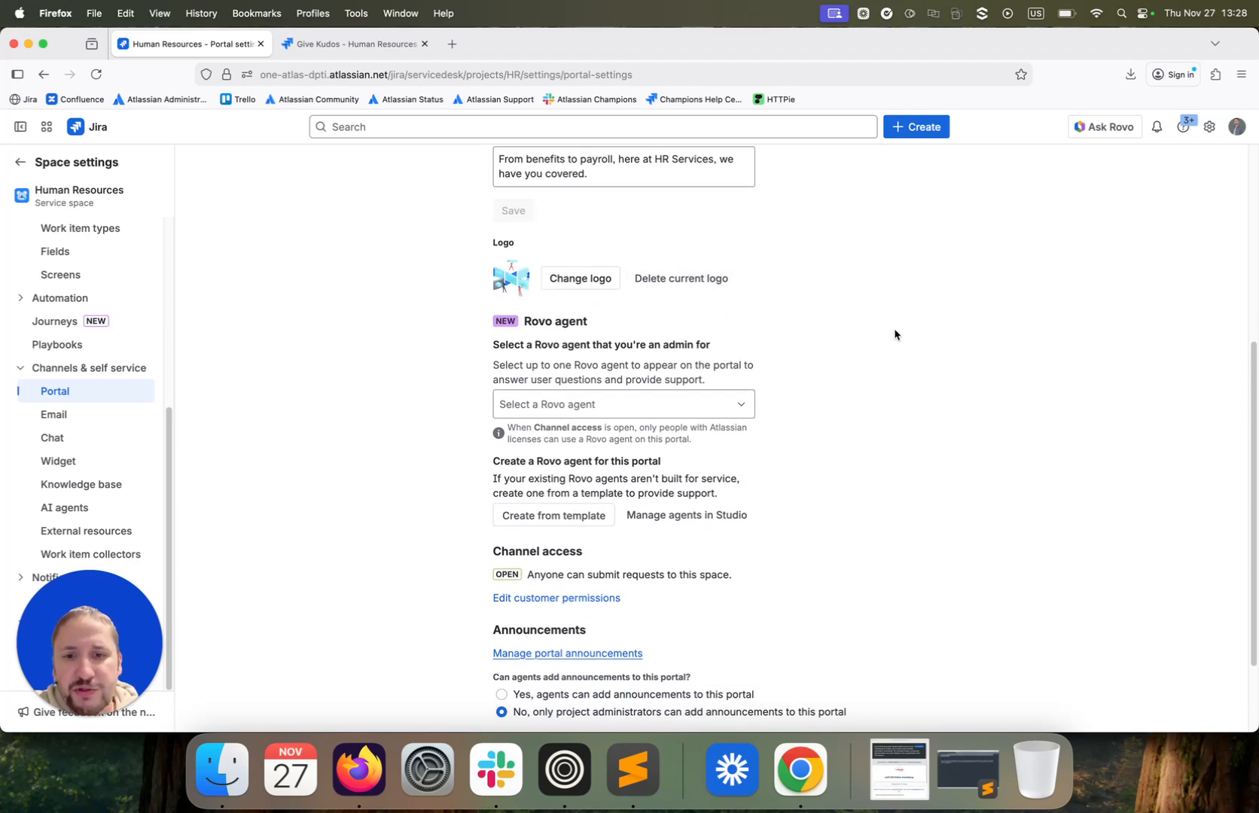
pyautogui.moveTo(523, 321); pyautogui.dragTo(618, 326)
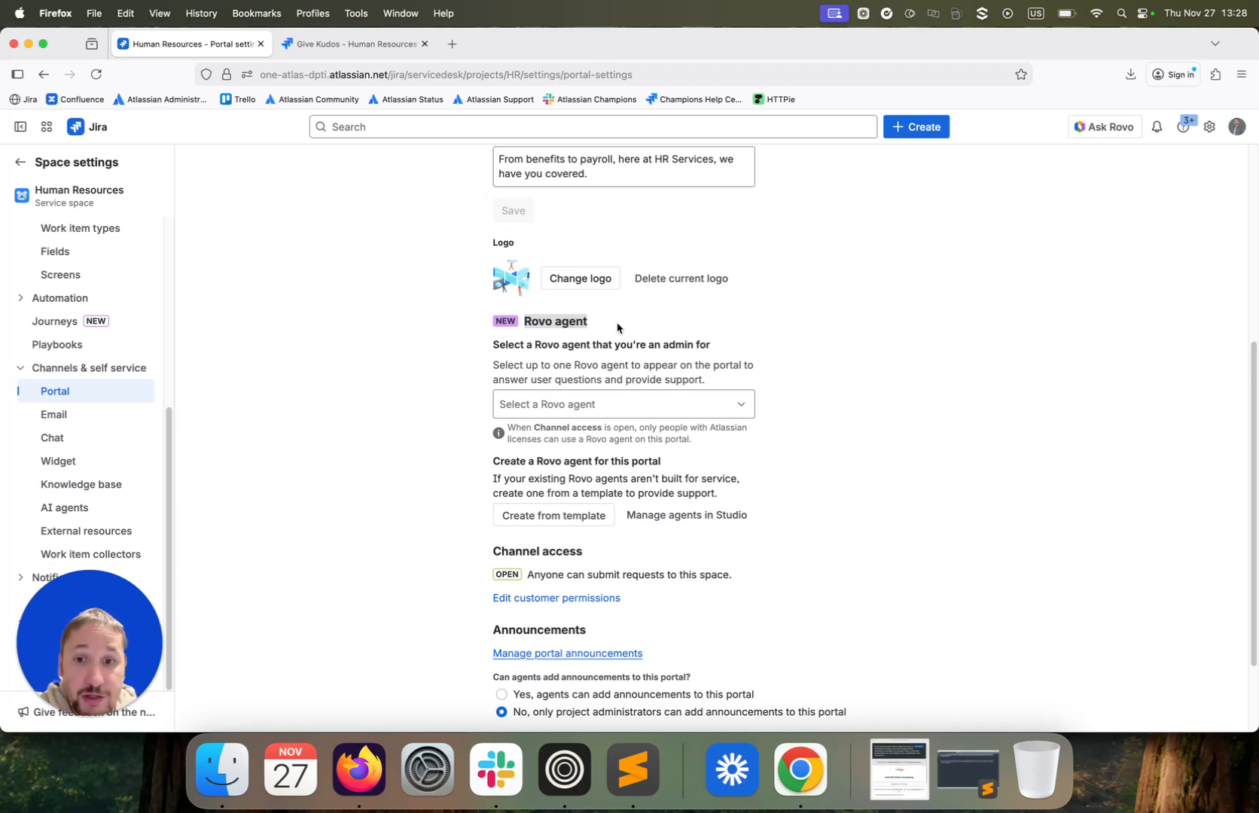
pyautogui.click(553, 400)
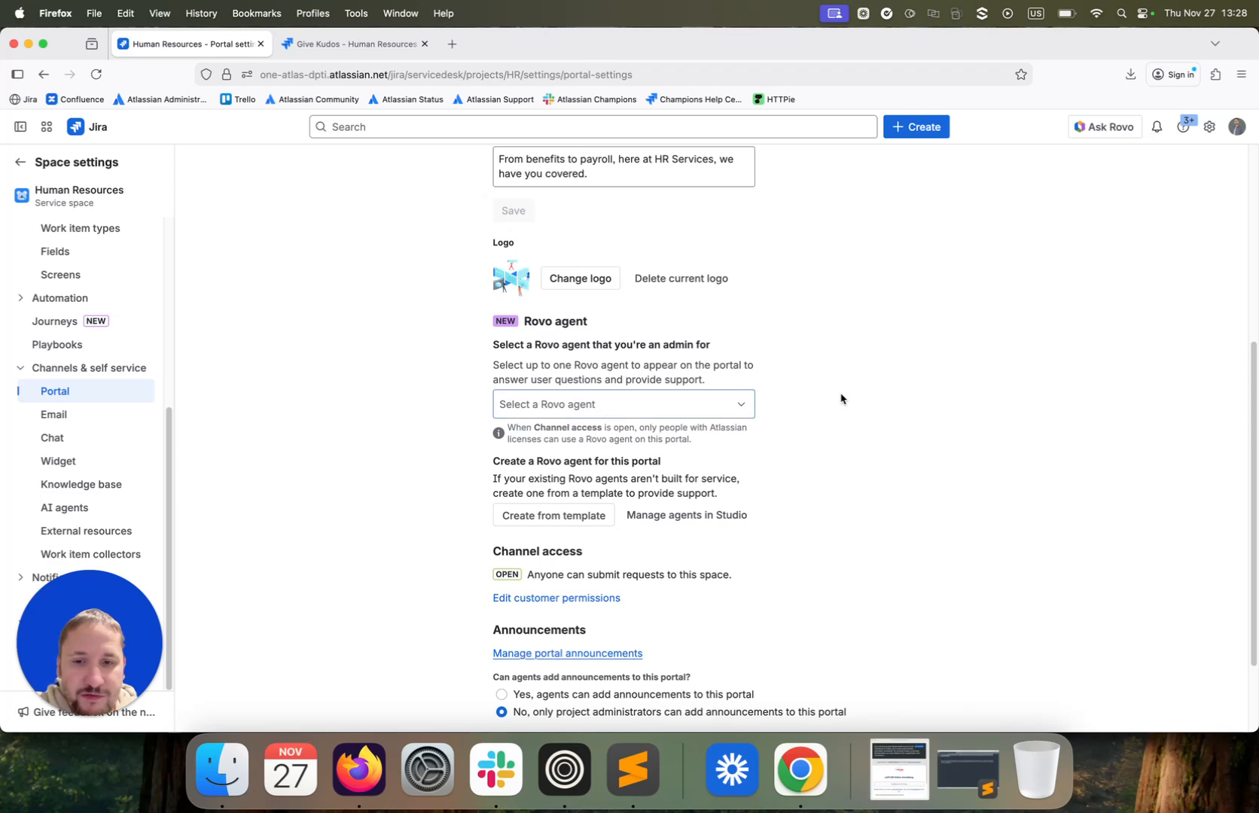
# - Examine the Rovo agent section, including the agent selection list, the channel access note and the option to create an agent
pyautogui.click(710, 405)
pyautogui.click(723, 404)
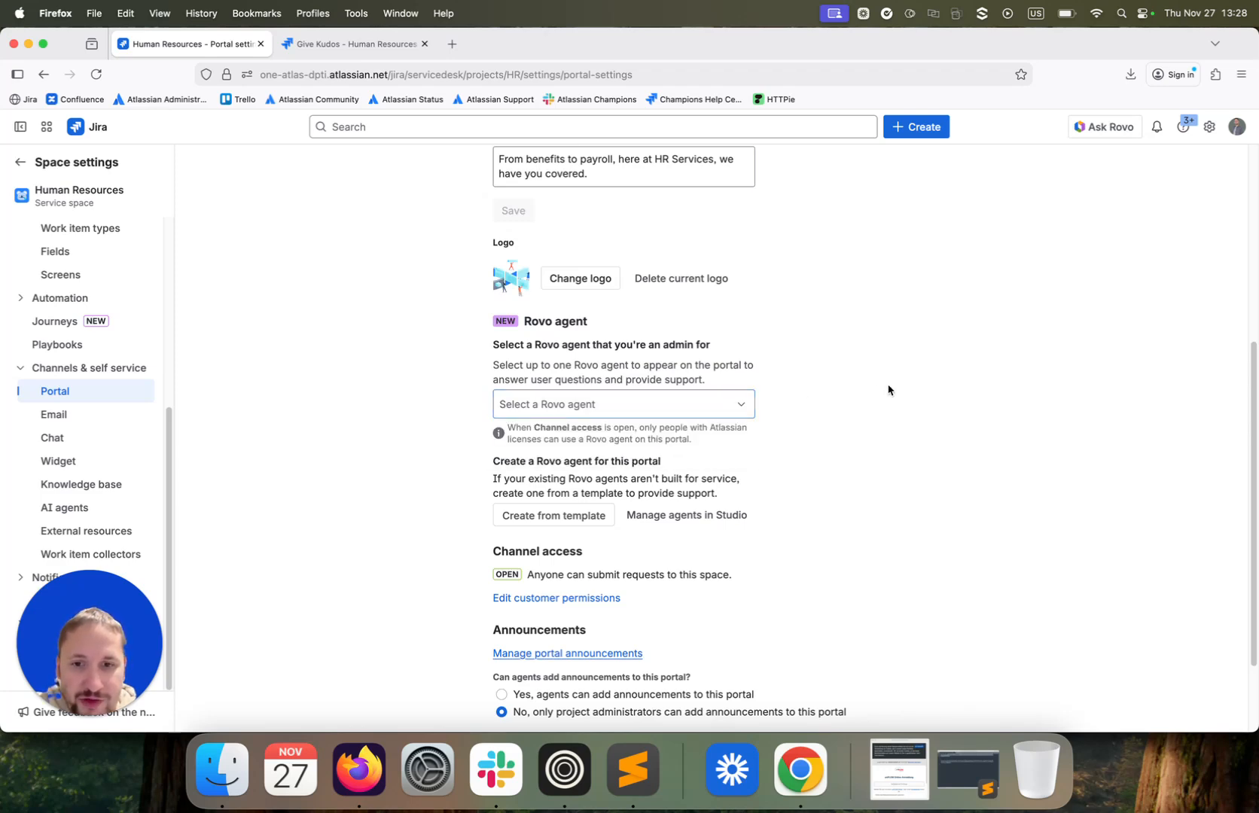
pyautogui.moveTo(508, 427)
pyautogui.mouseDown()
pyautogui.moveTo(744, 430)
pyautogui.moveTo(519, 429)
pyautogui.mouseUp()
pyautogui.click(760, 429)
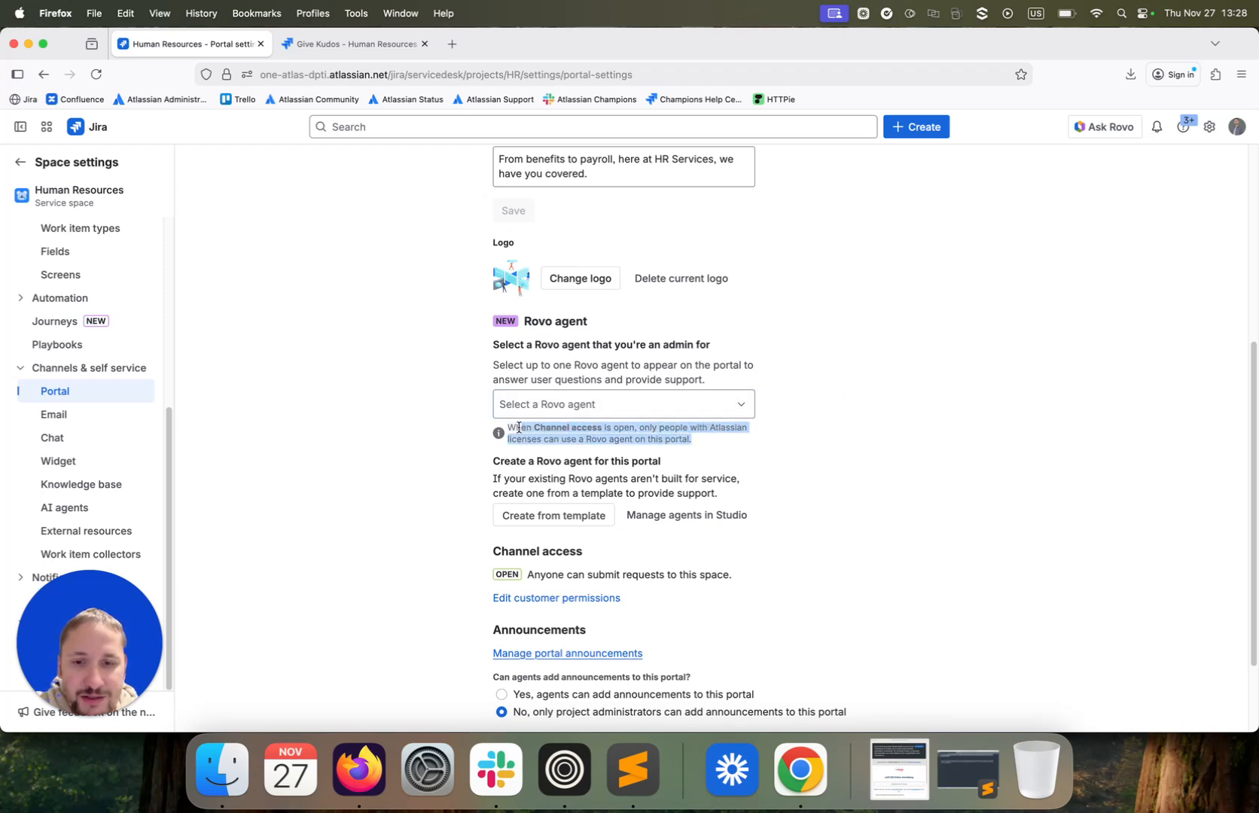
pyautogui.click(873, 439)
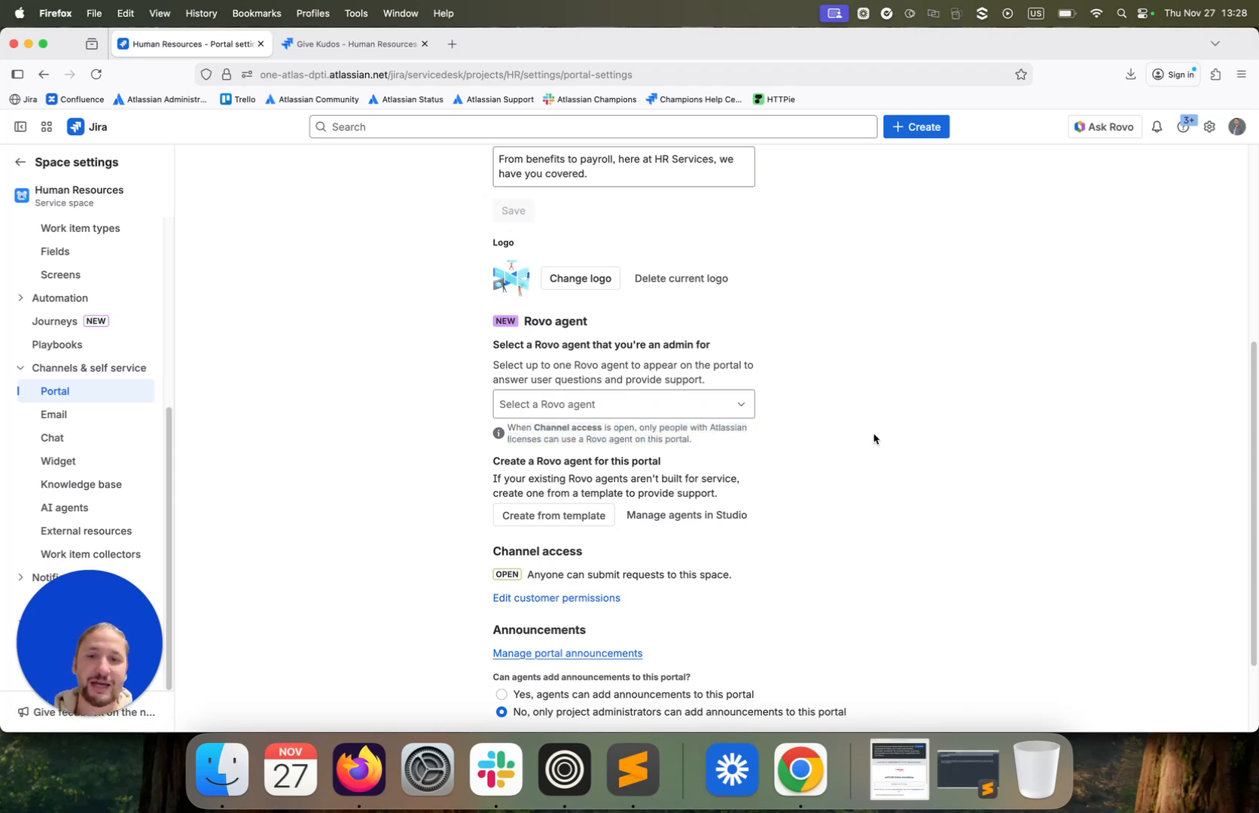
pyautogui.scroll(-3, 873, 438)
pyautogui.scroll(1, 832, 397)
pyautogui.click(707, 318)
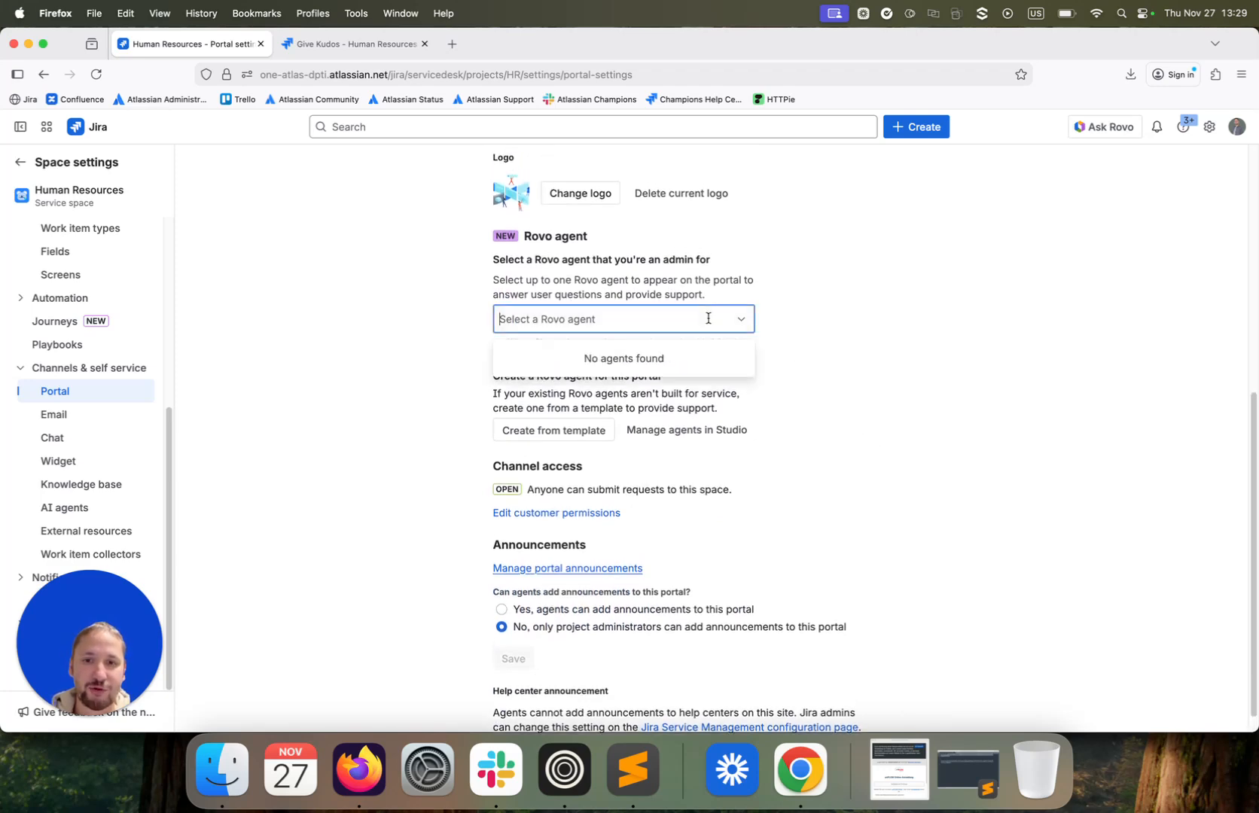
pyautogui.click(914, 381)
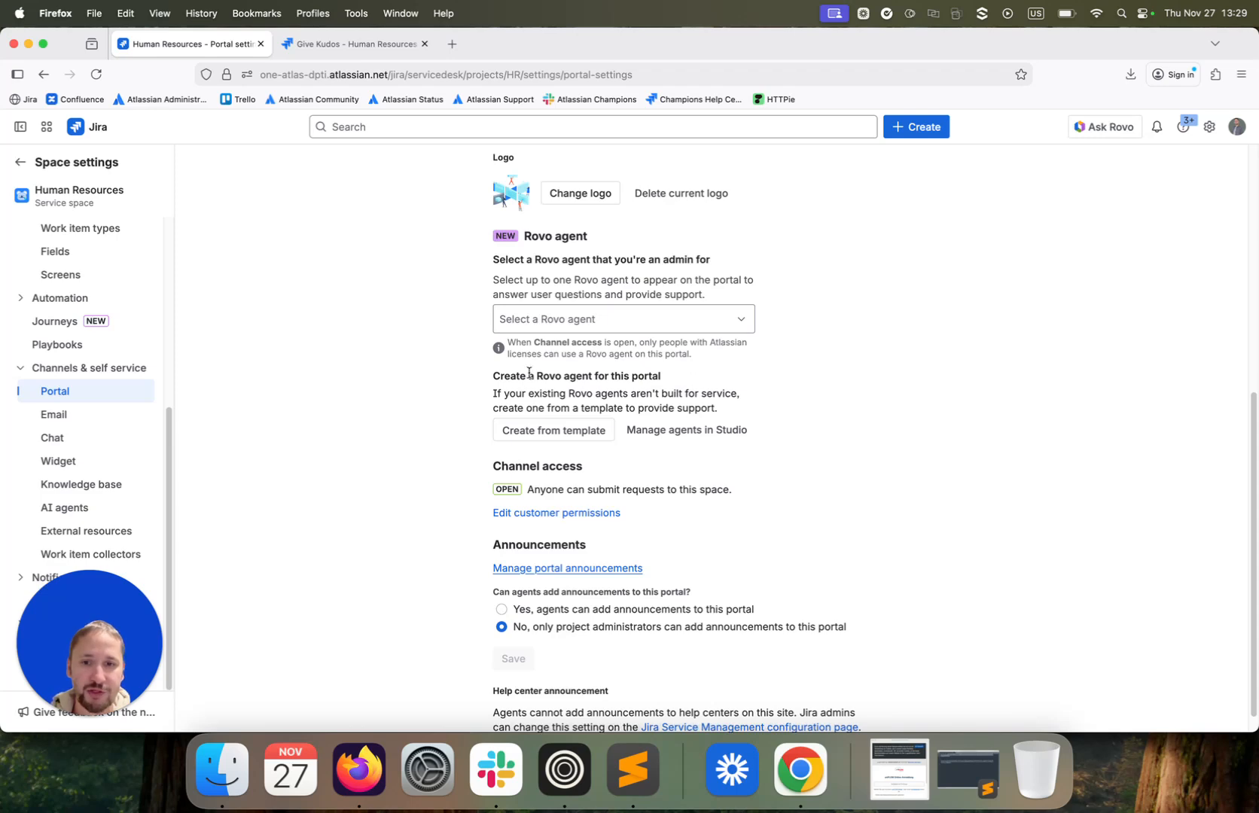
pyautogui.moveTo(495, 377); pyautogui.dragTo(662, 379)
pyautogui.click(655, 383)
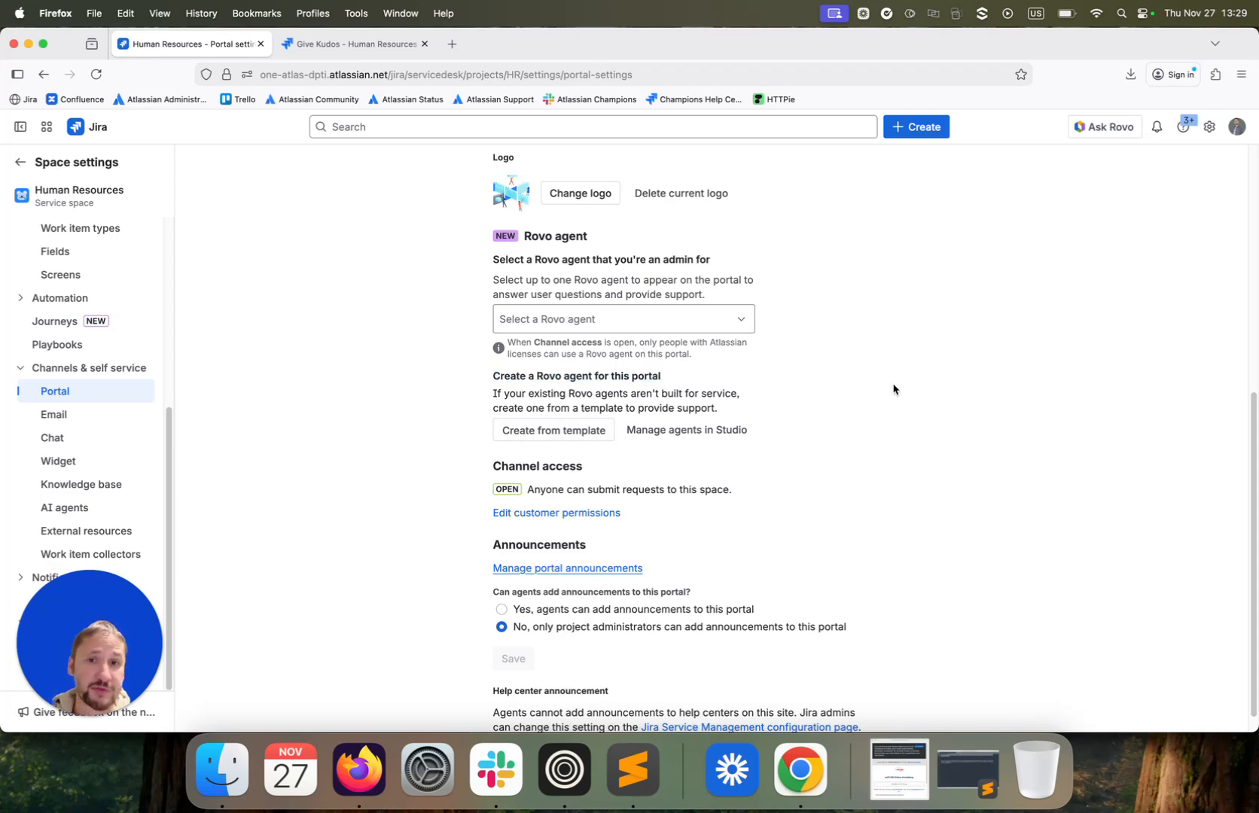
# - Open the portal groups settings and add the Employee Transfer request form to the General group
pyautogui.scroll(5, 894, 387)
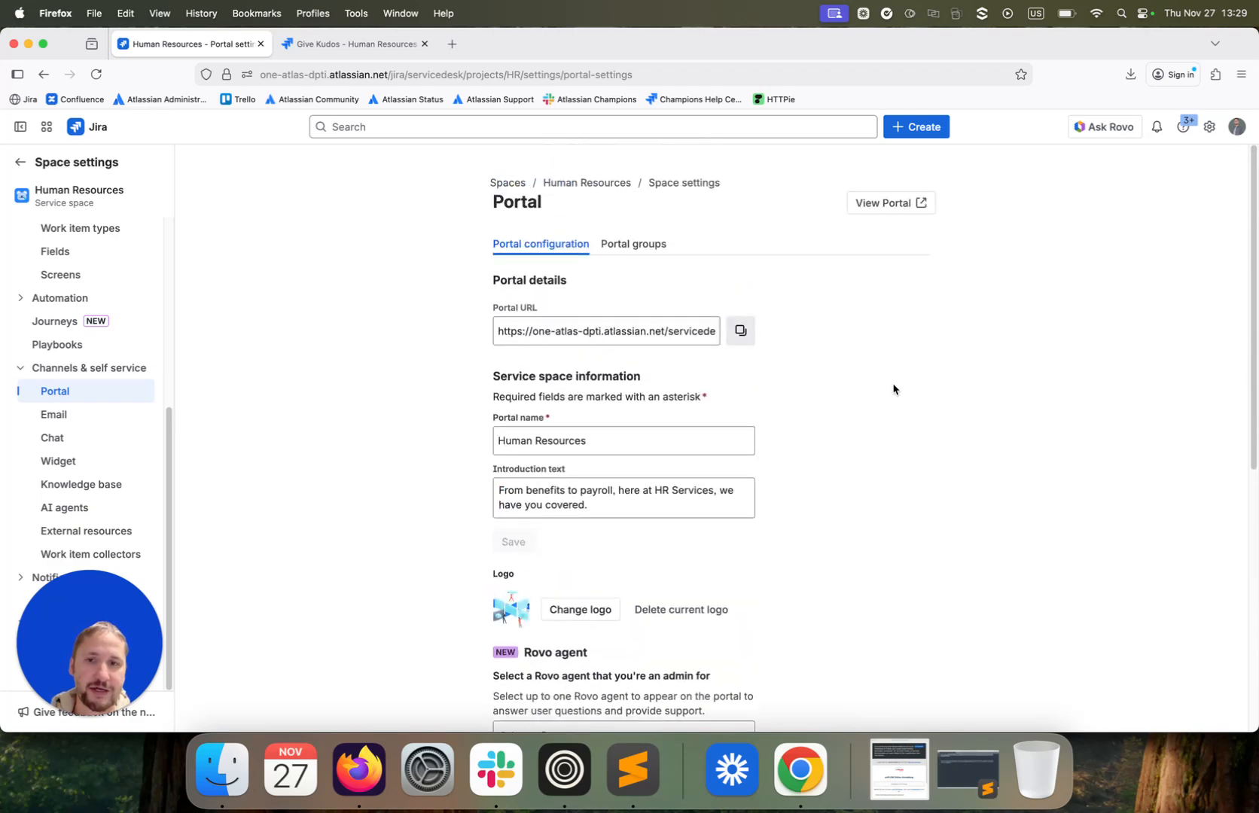
pyautogui.click(672, 248)
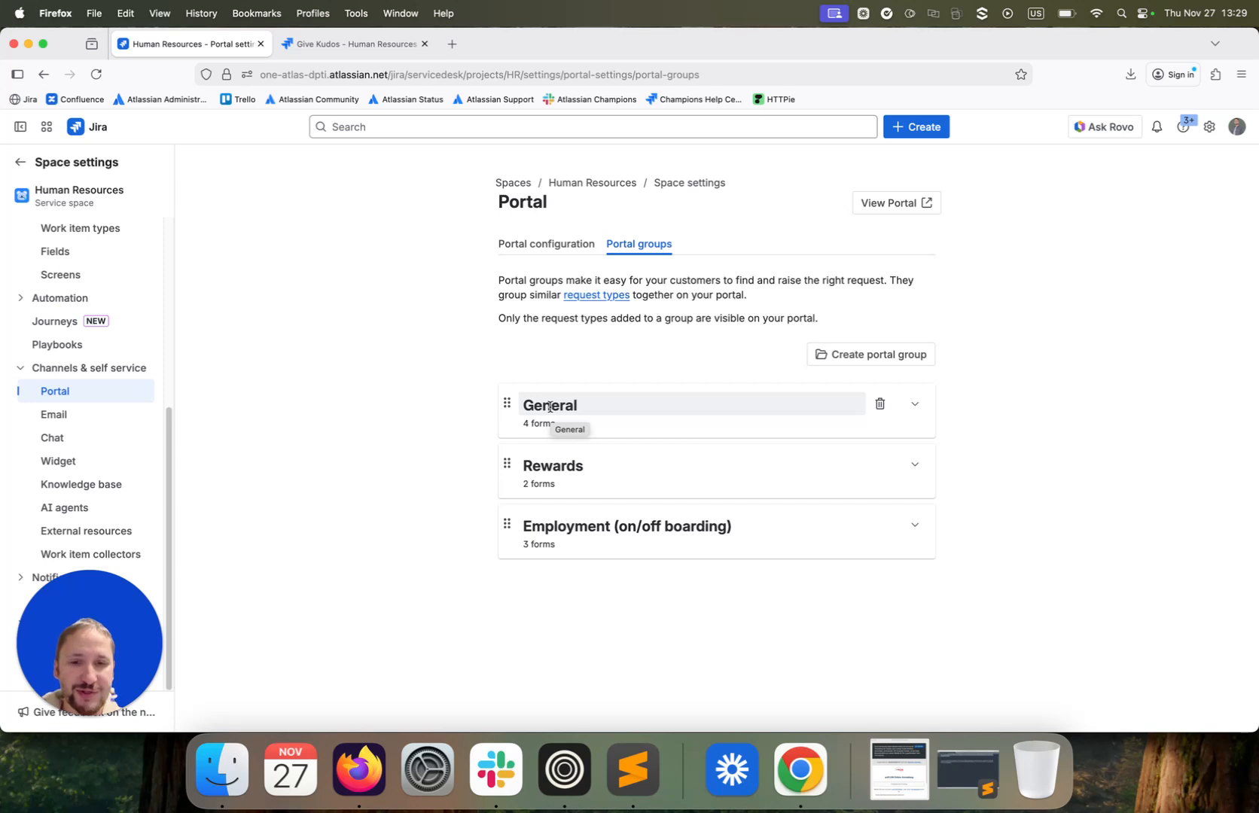
pyautogui.click(914, 405)
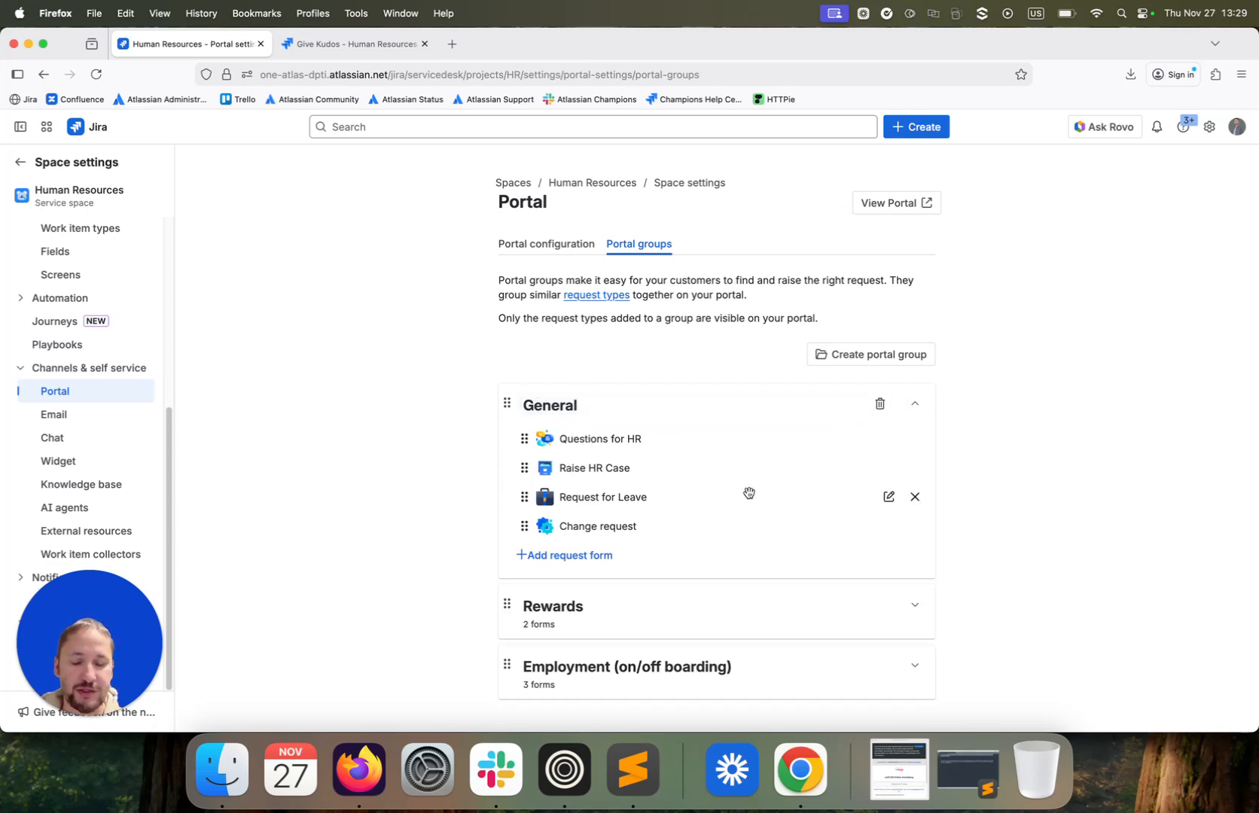
pyautogui.click(572, 558)
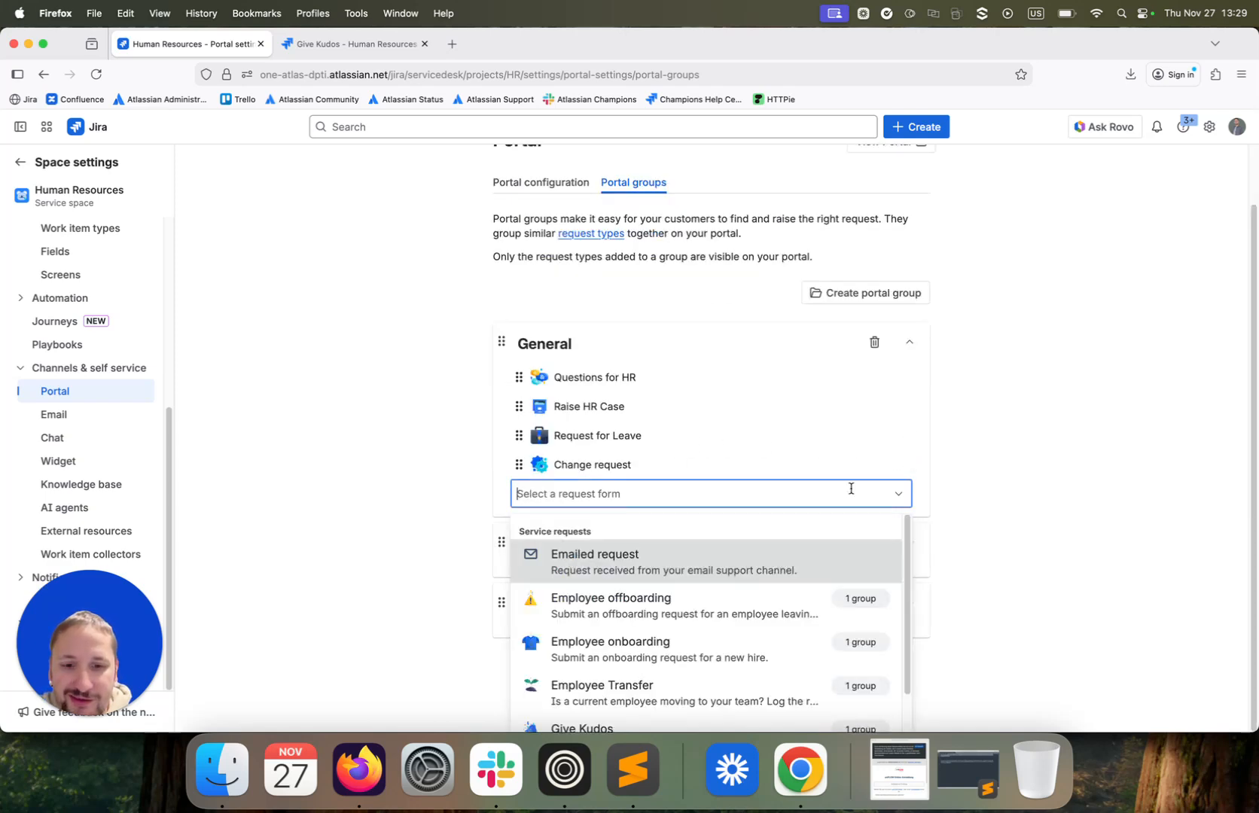
pyautogui.scroll(-1, 1108, 558)
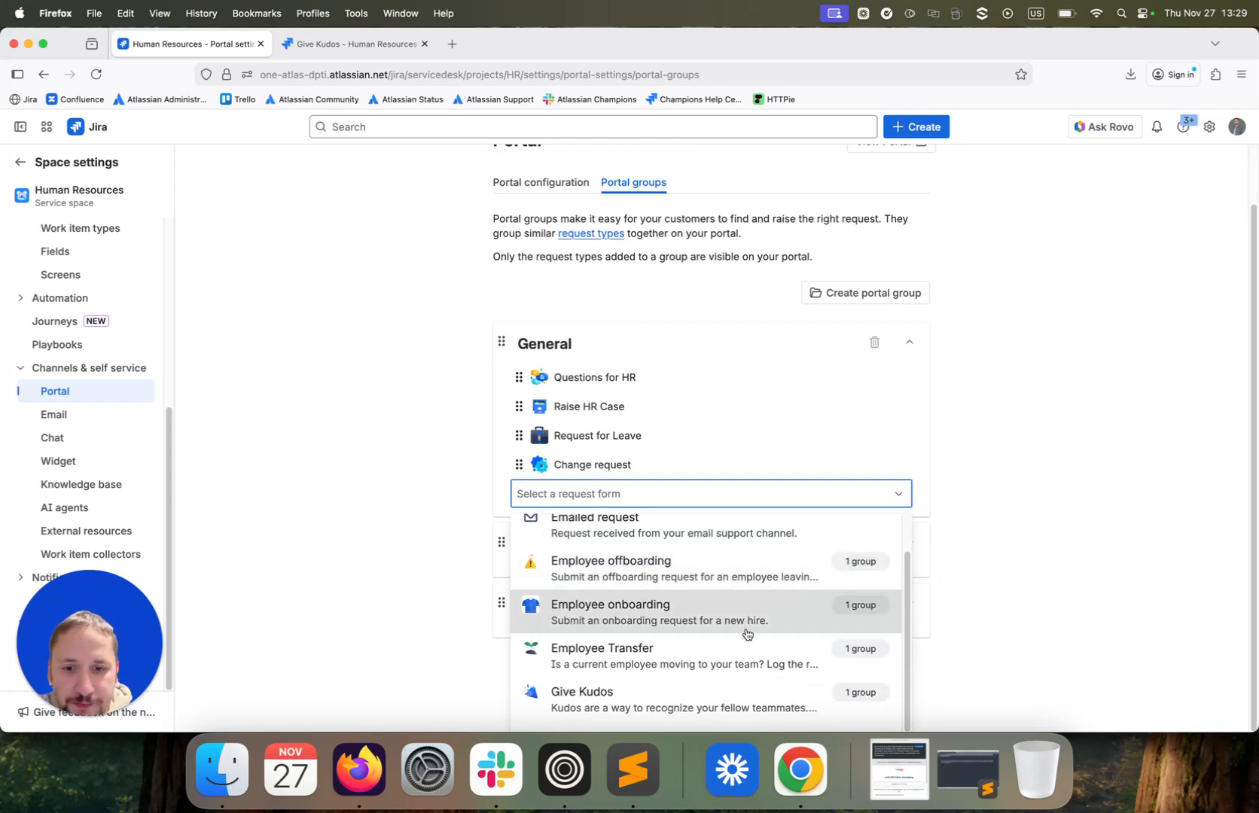
pyautogui.click(705, 649)
pyautogui.click(1031, 491)
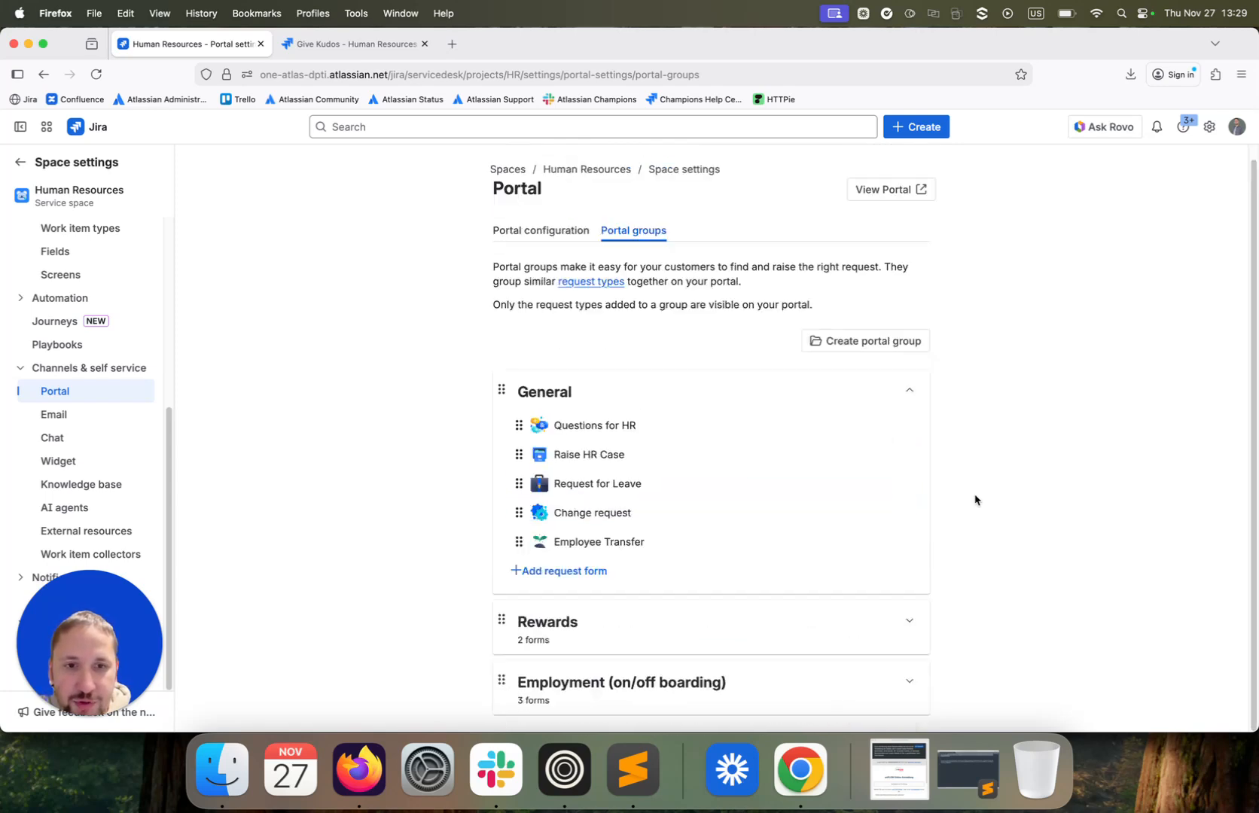
pyautogui.click(909, 391)
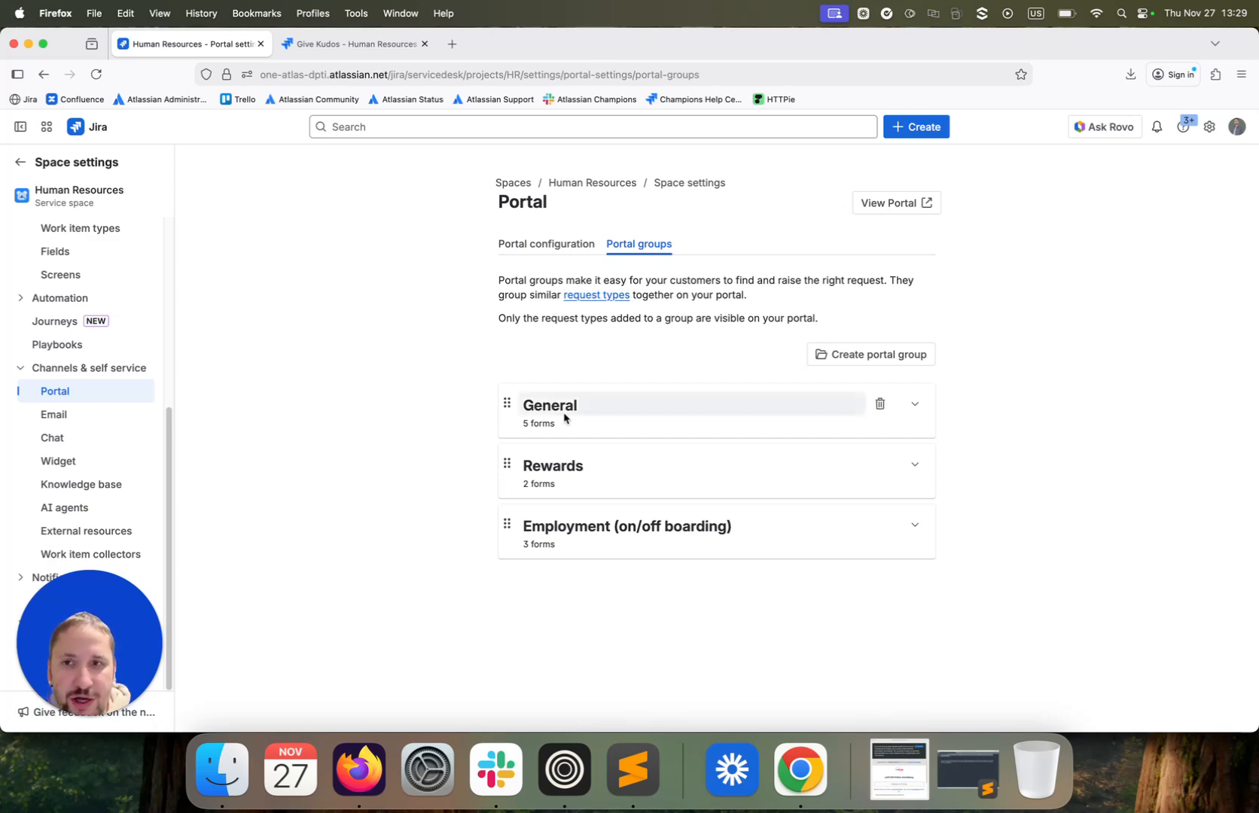
# - View the Human Resources portal, open the Employee Transfer request form in the General group and review its fields
pyautogui.click(867, 207)
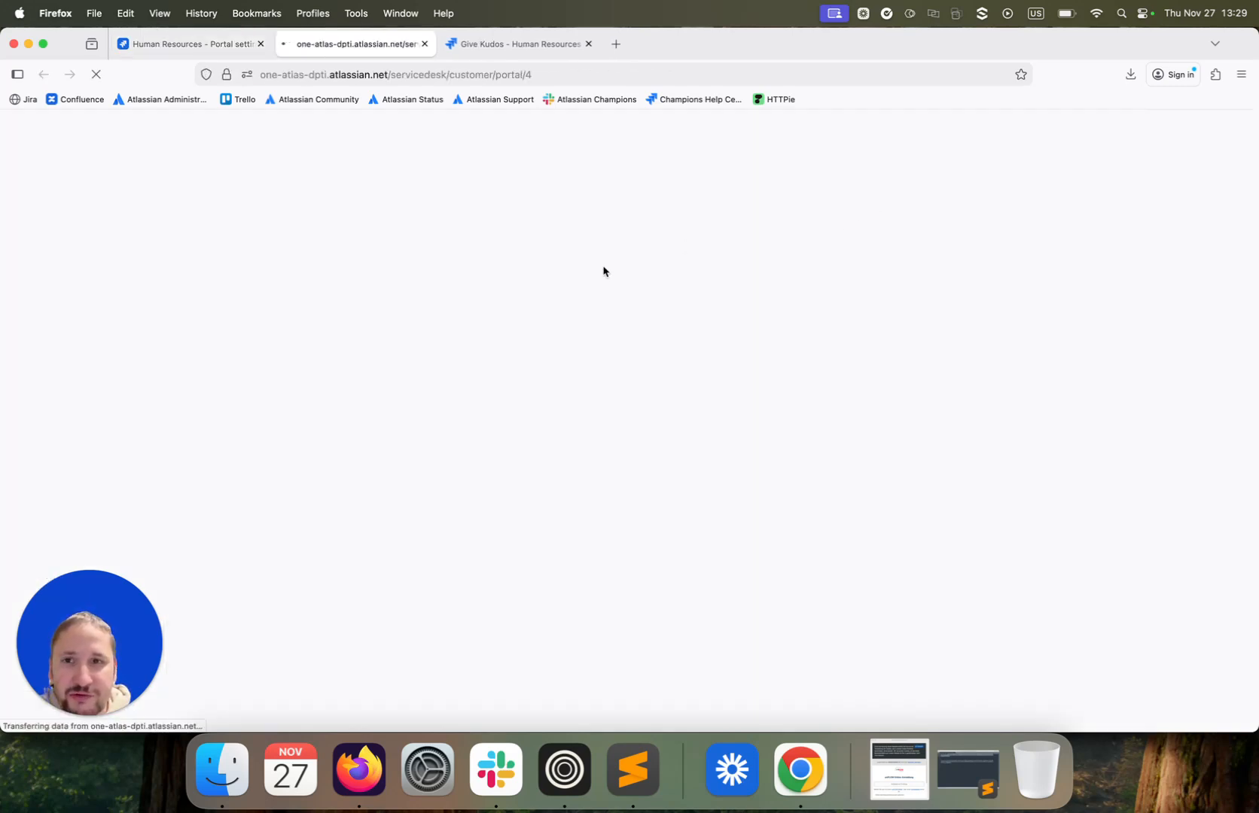
pyautogui.click(394, 481)
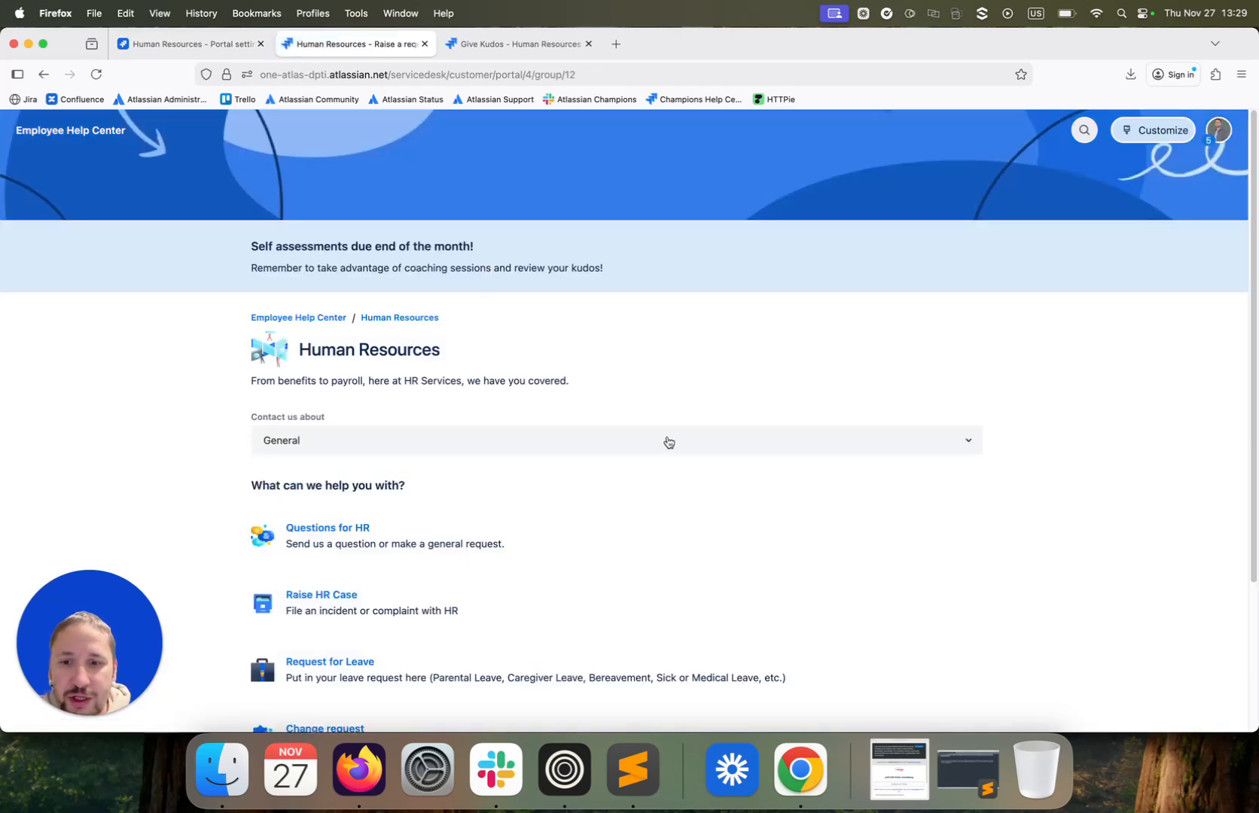
pyautogui.scroll(-3, 666, 442)
pyautogui.click(312, 618)
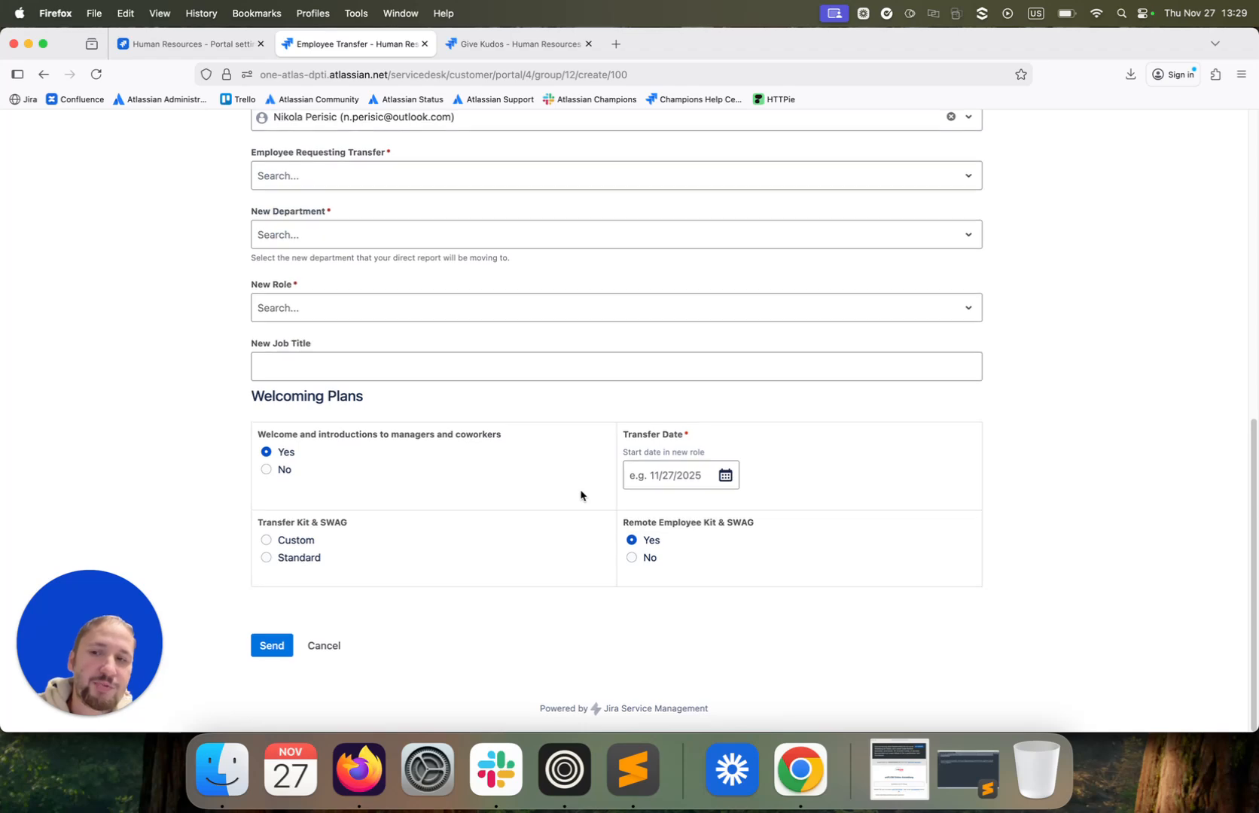
pyautogui.scroll(5, 581, 493)
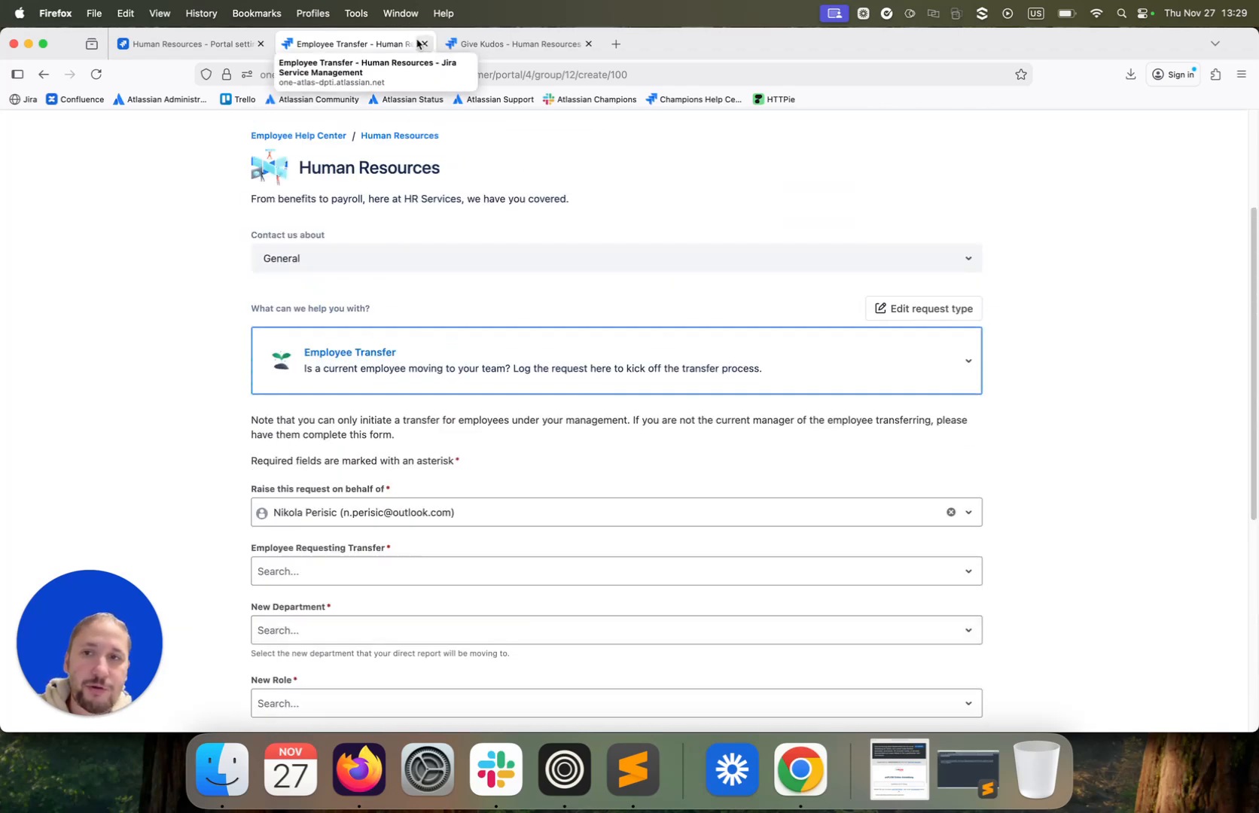
# - Return to the portal groups settings in Jira and start a new portal group named Staff
pyautogui.click(226, 44)
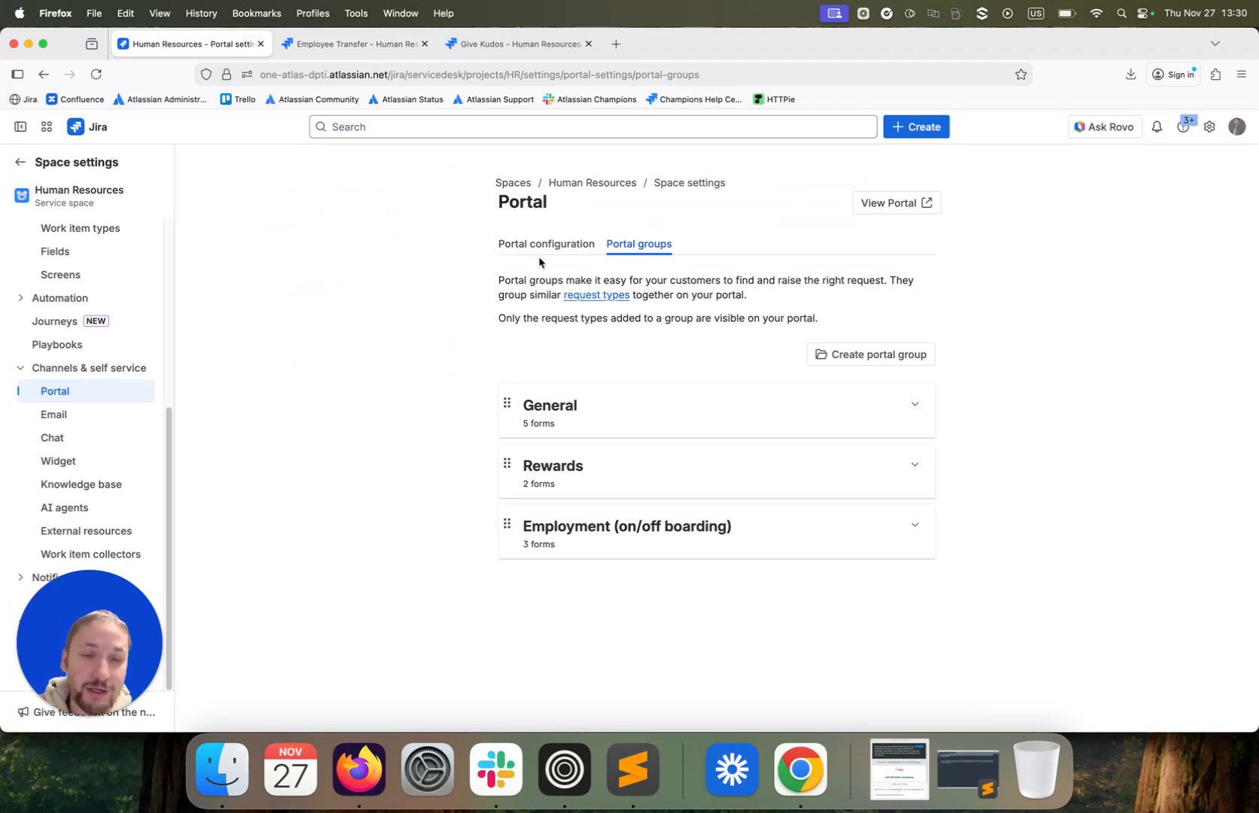
pyautogui.click(837, 352)
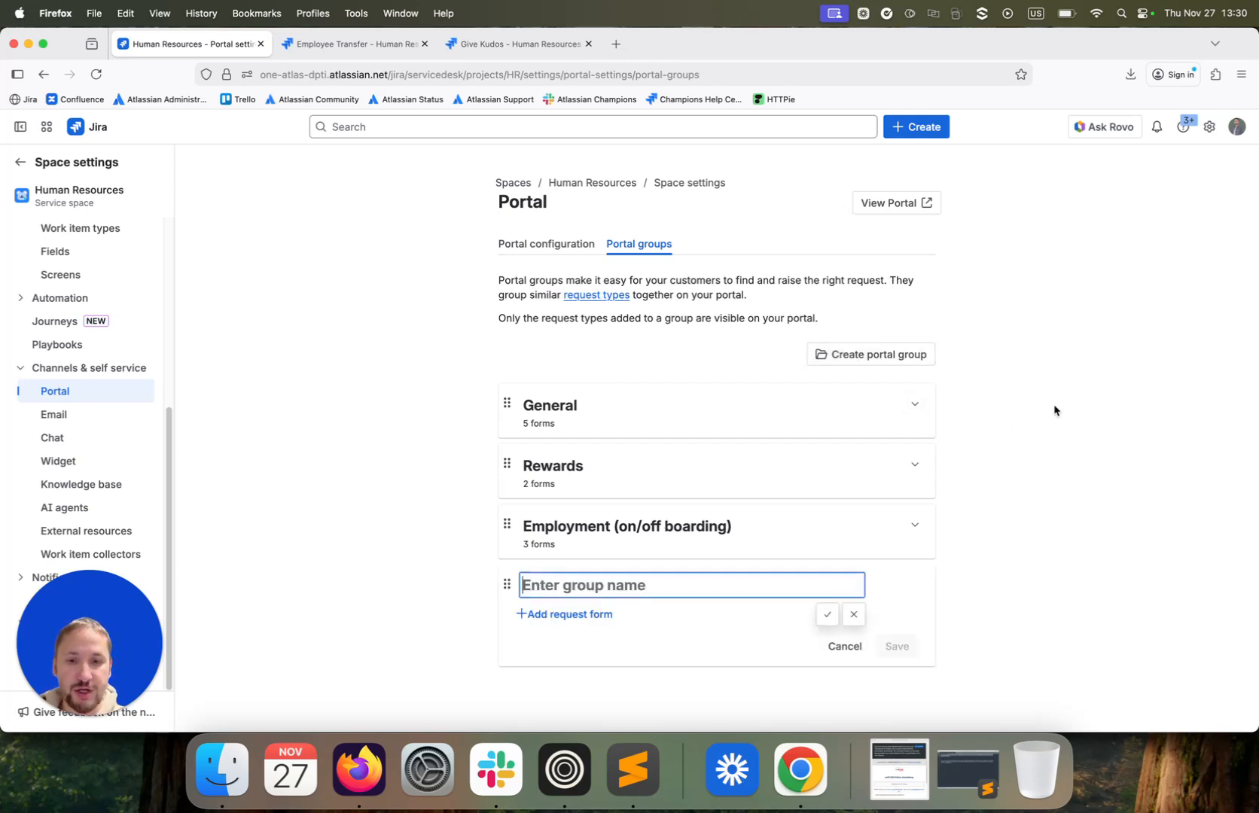
pyautogui.press('capslock')
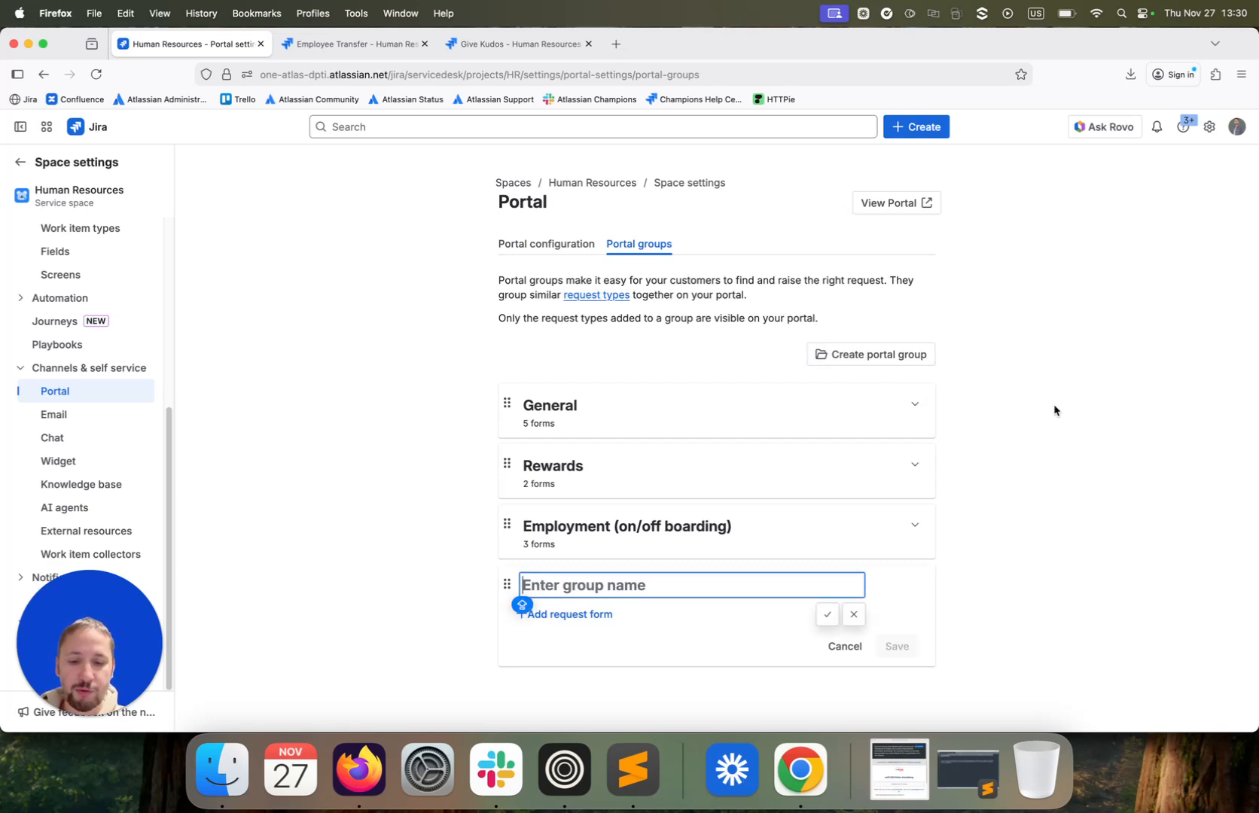
pyautogui.write('Staff')
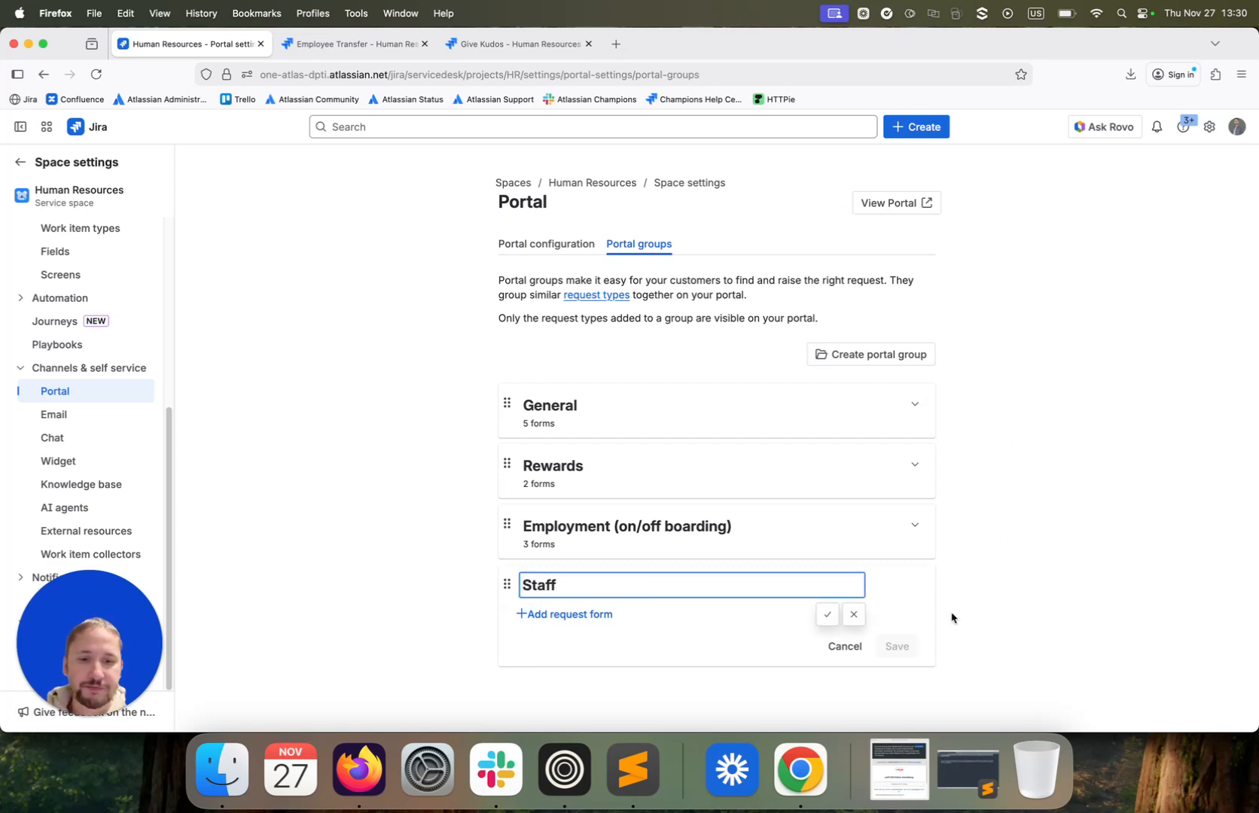
pyautogui.click(847, 614)
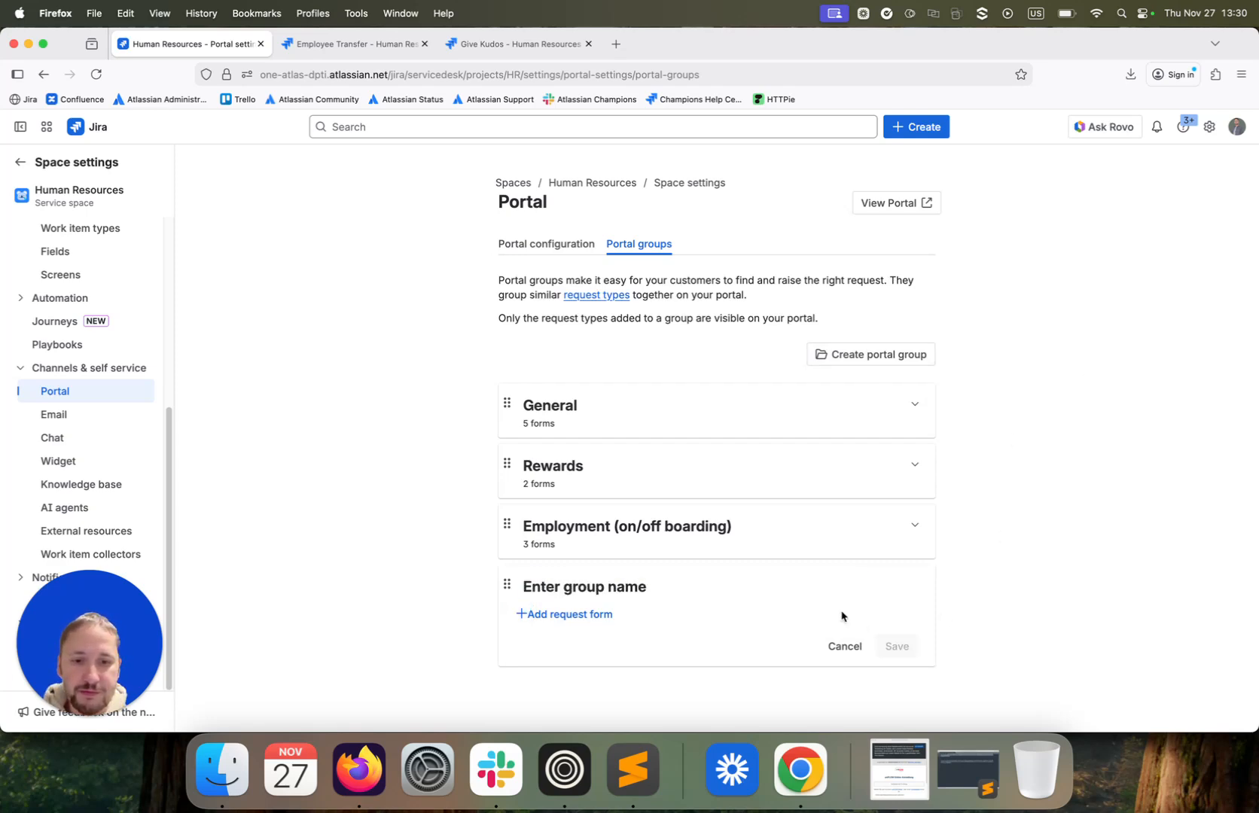
pyautogui.click(579, 589)
pyautogui.write('Staff')
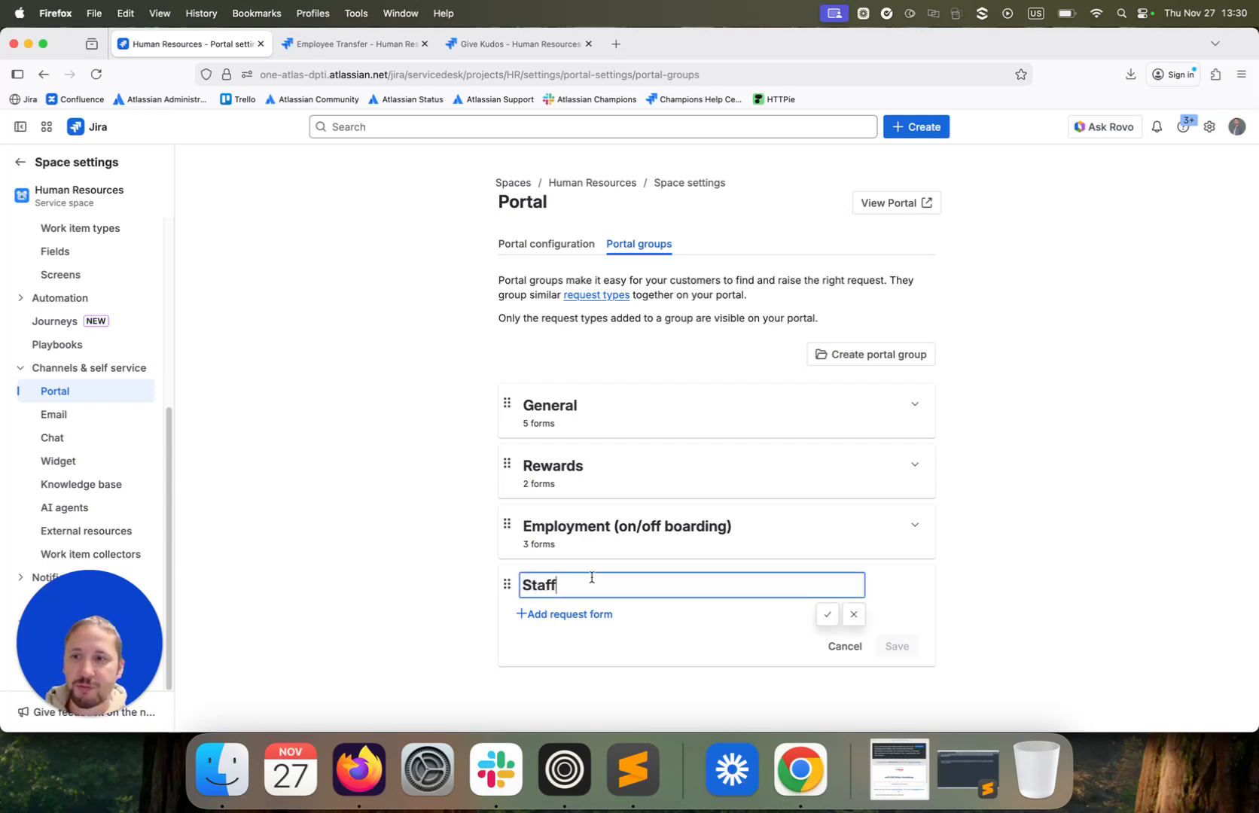
pyautogui.click(826, 614)
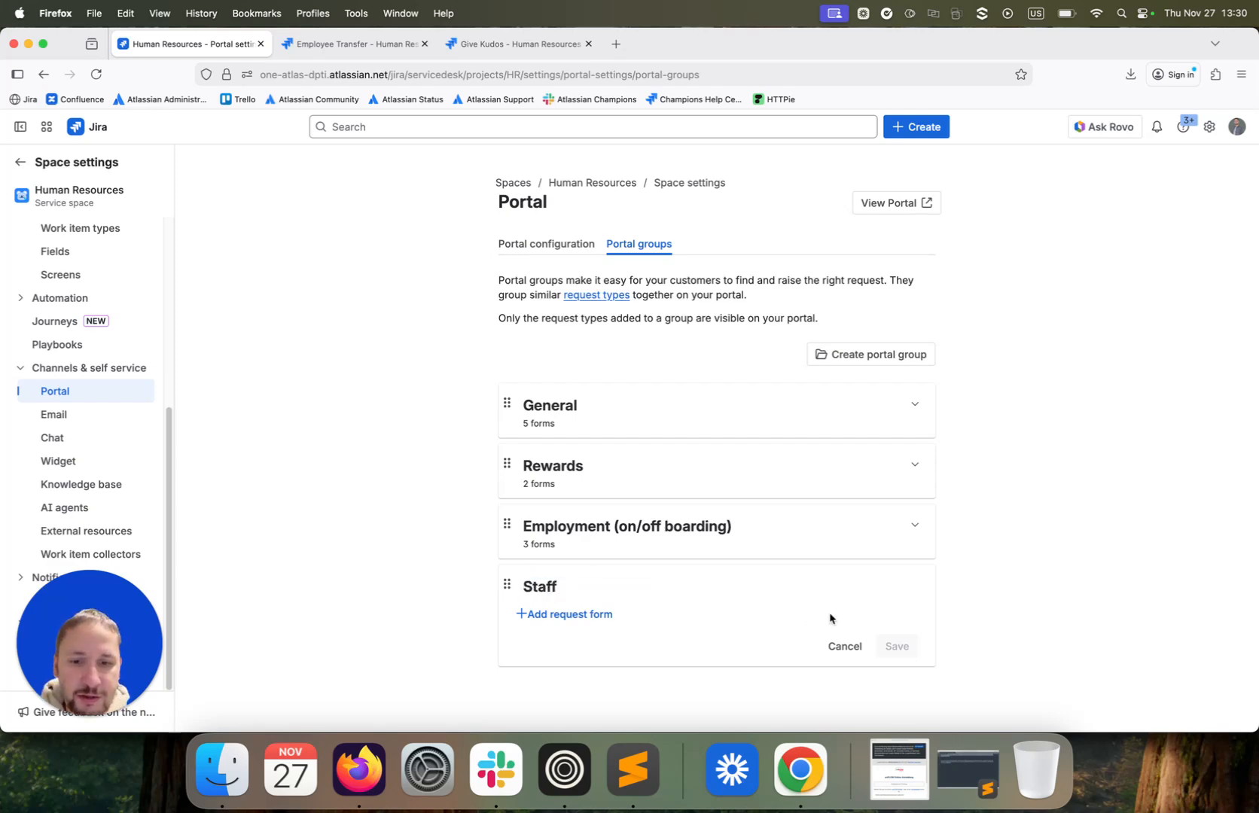
# - Add the Request for Leave form to the Staff group and save the group
pyautogui.click(530, 614)
pyautogui.scroll(-5, 801, 590)
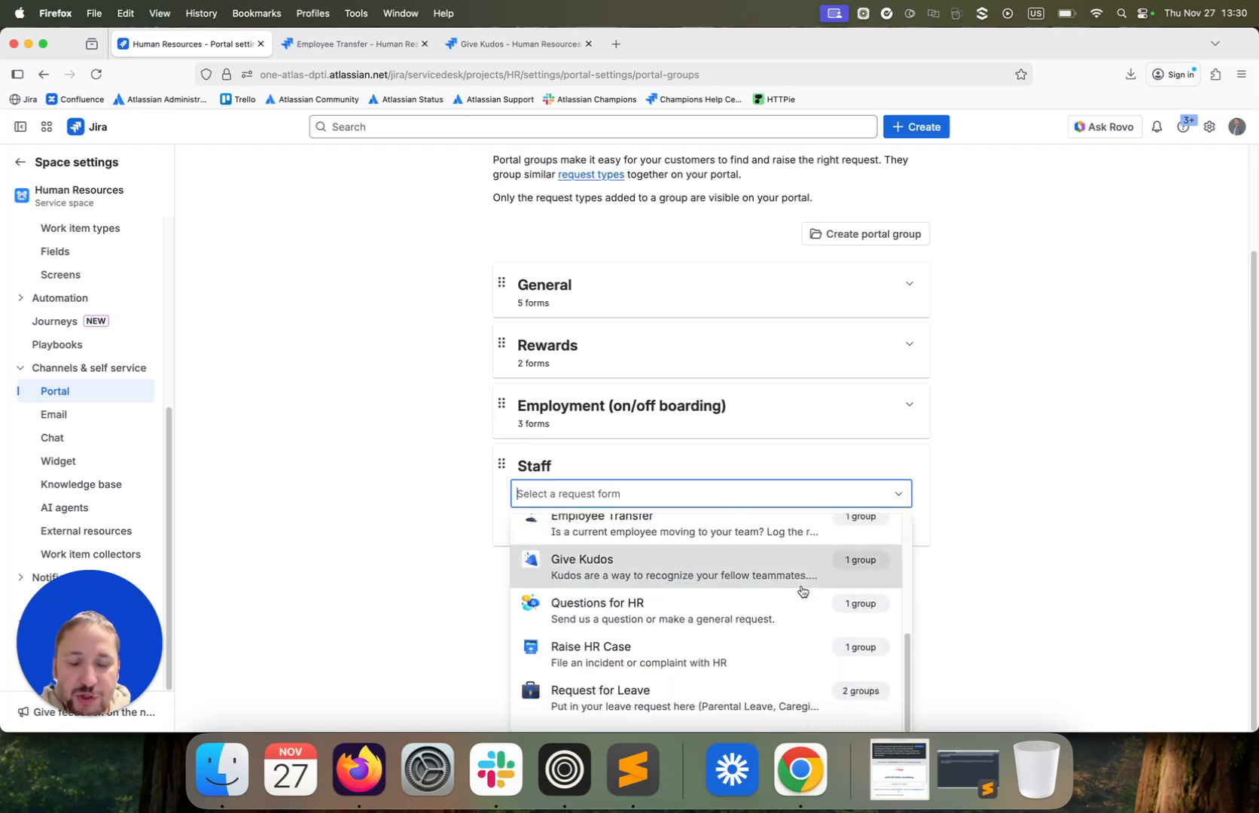
pyautogui.scroll(3, 802, 591)
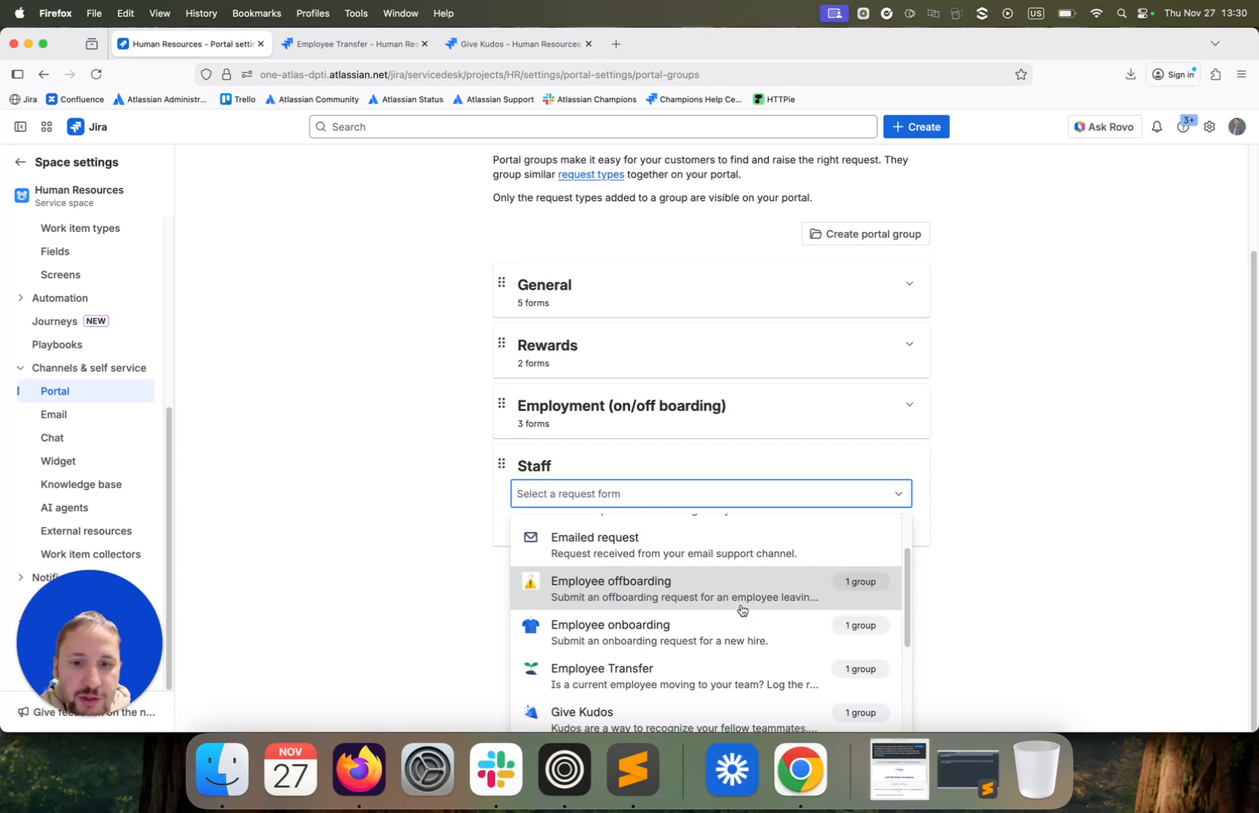
pyautogui.scroll(-3, 745, 612)
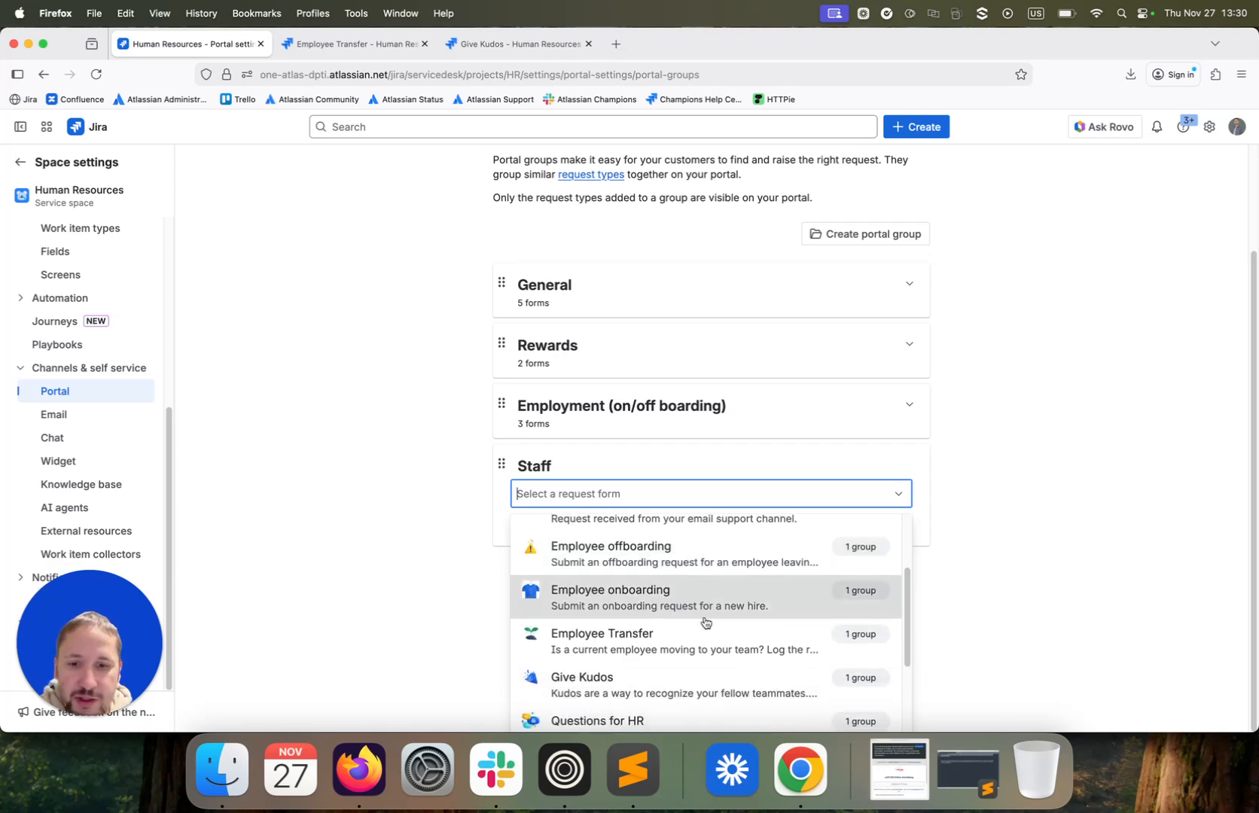
pyautogui.click(675, 700)
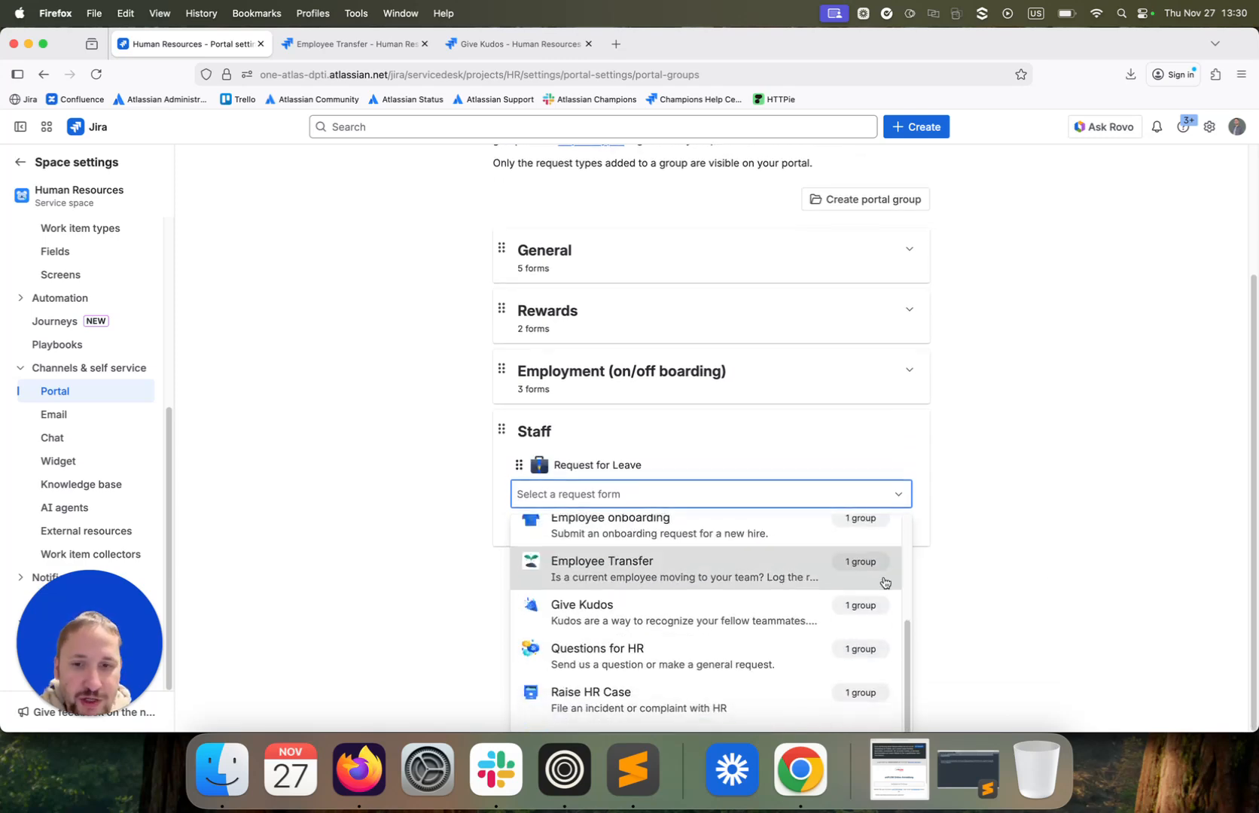
pyautogui.click(1050, 579)
pyautogui.click(895, 681)
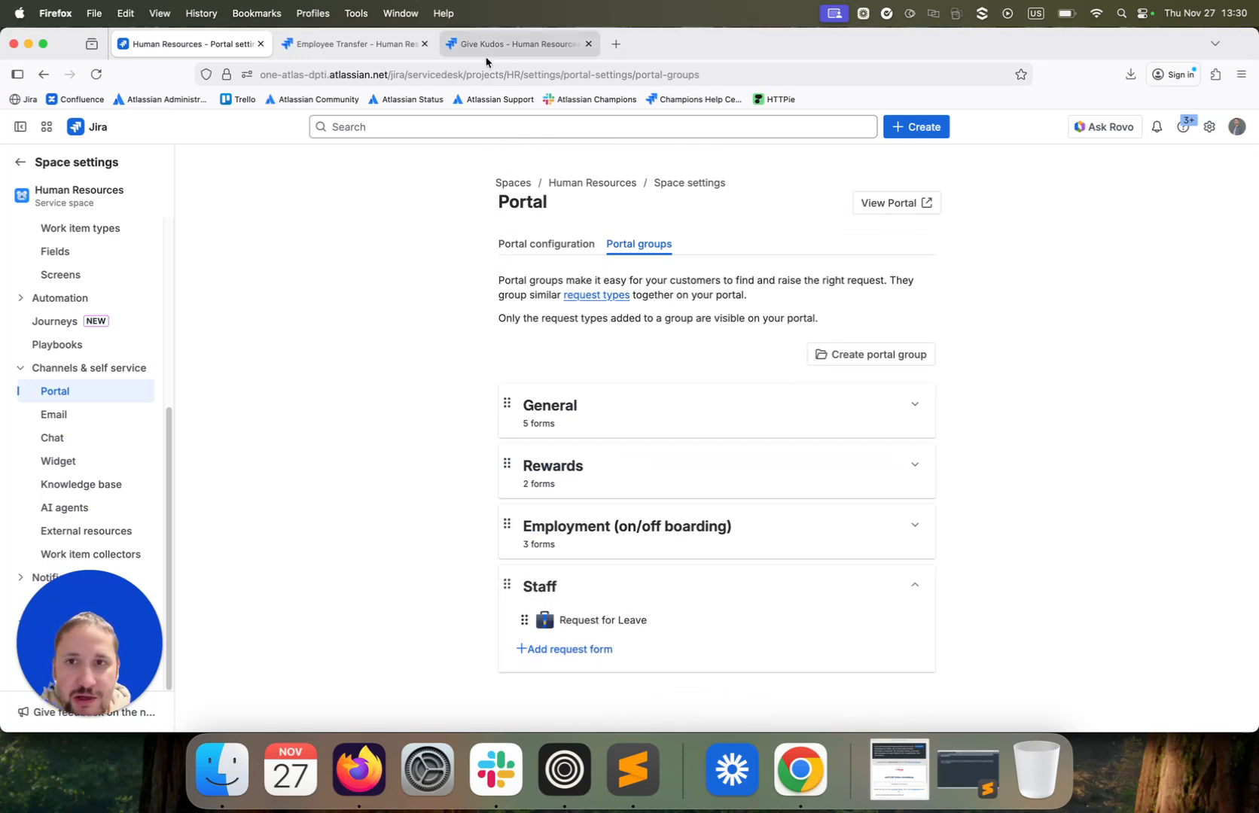
# - Switch to the customer portal, reload the Human Resources page and open the Staff group to check its request forms
pyautogui.click(350, 43)
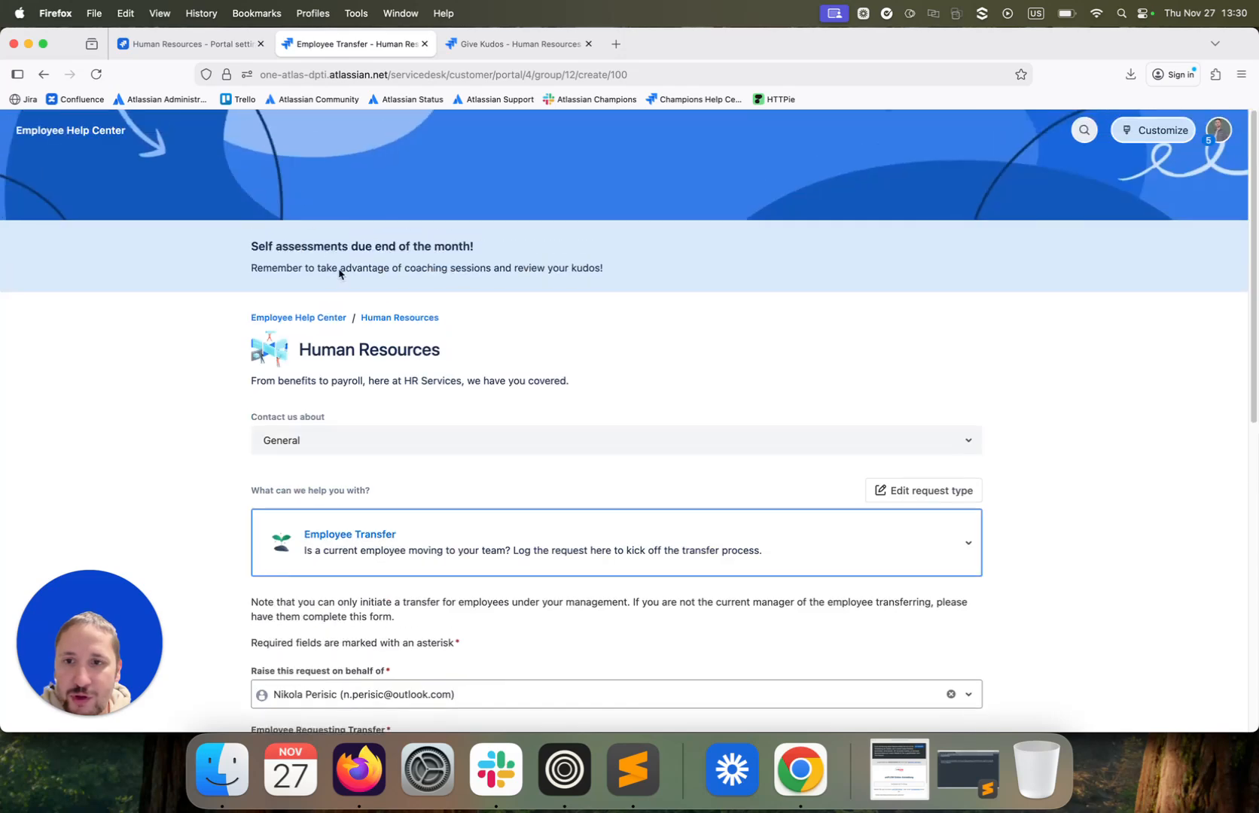
pyautogui.click(400, 317)
pyautogui.scroll(-2, 686, 369)
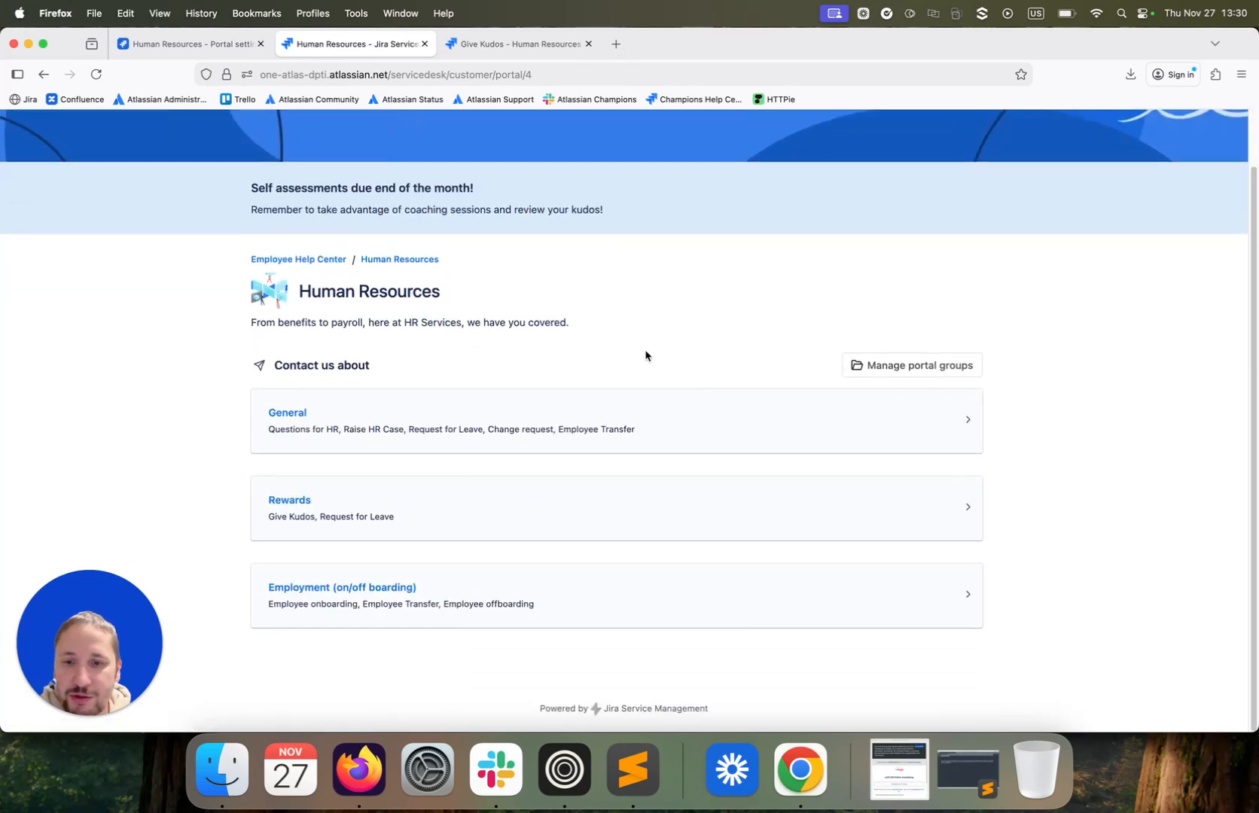
pyautogui.click(95, 74)
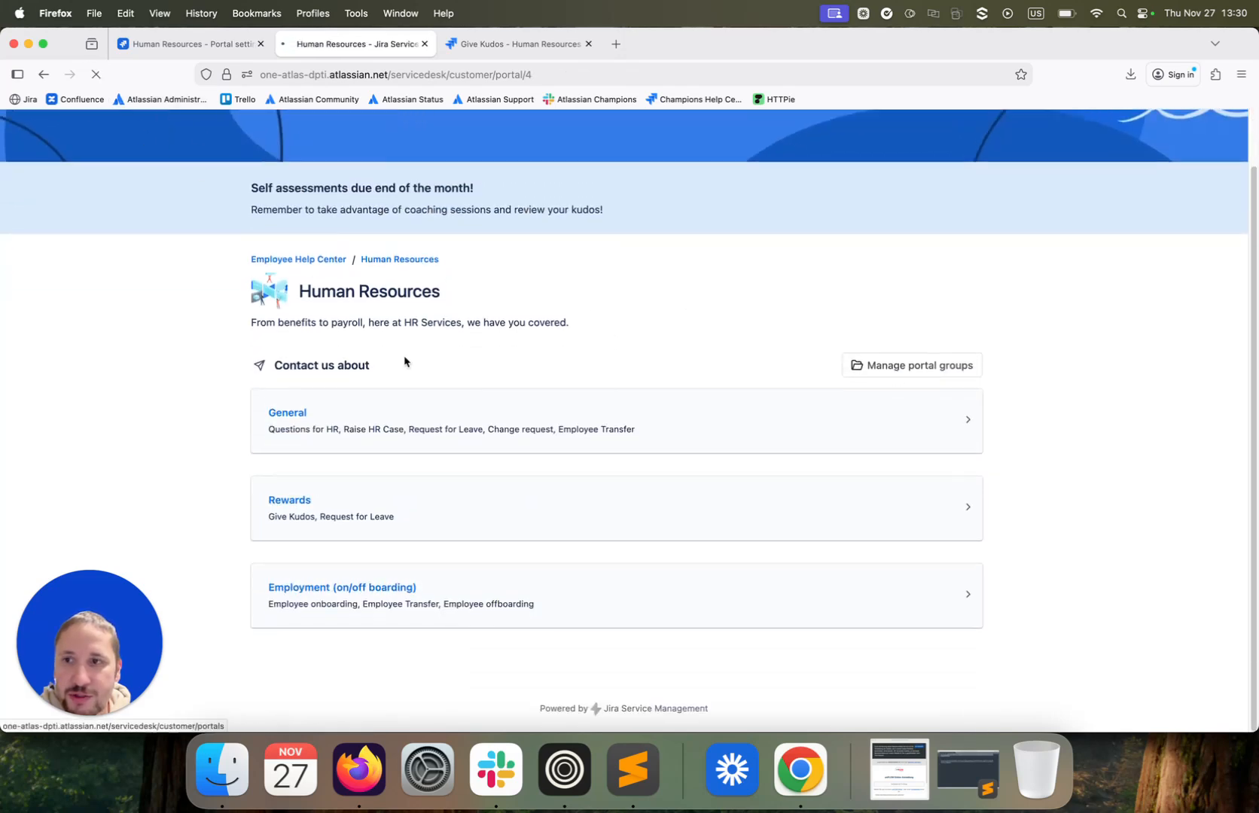
pyautogui.click(478, 428)
pyautogui.scroll(-3, 620, 456)
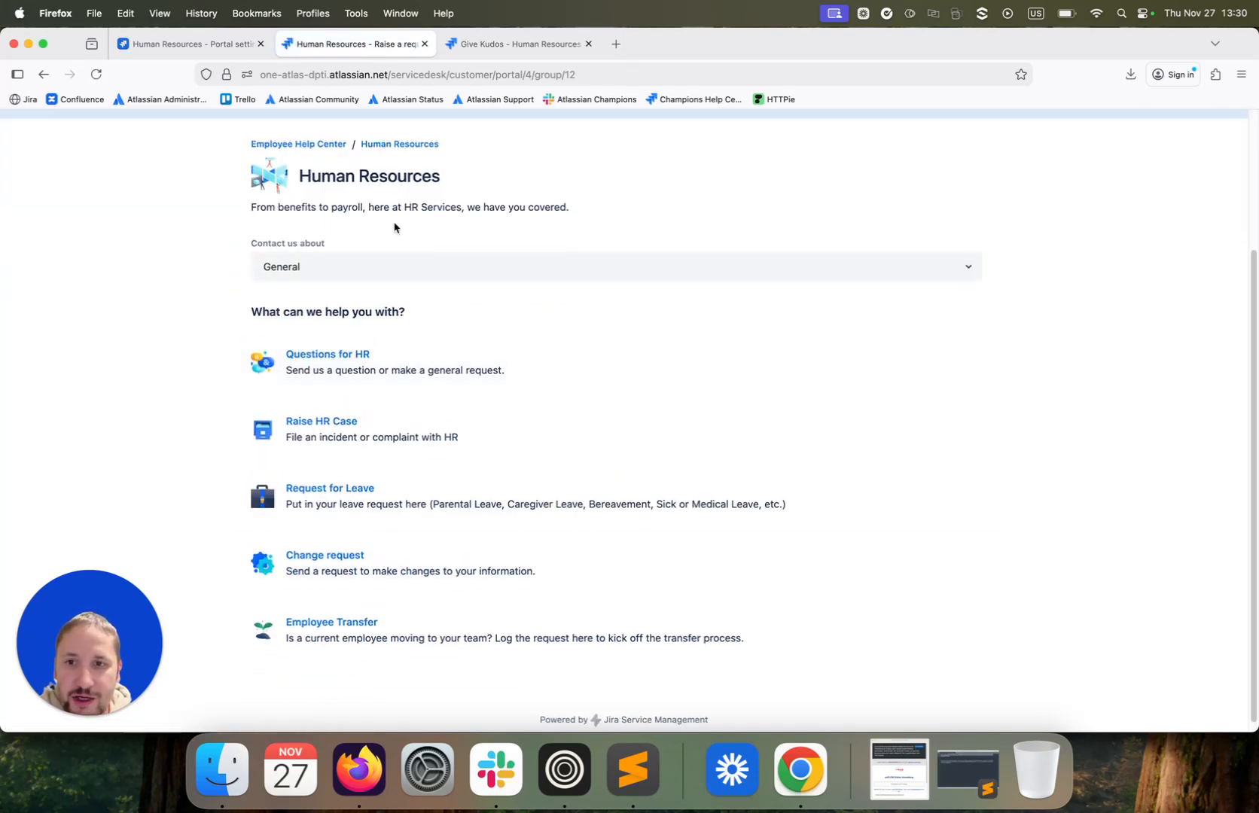
pyautogui.click(389, 145)
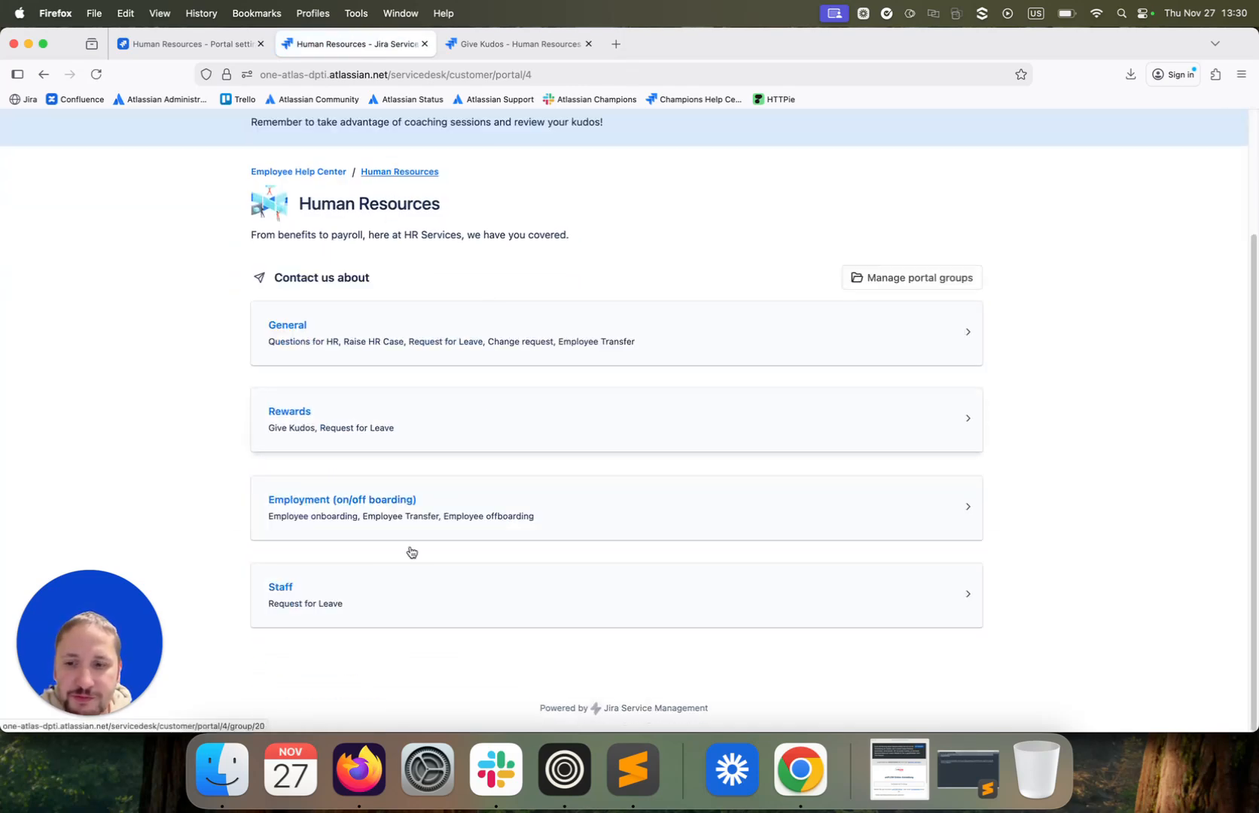
pyautogui.click(354, 592)
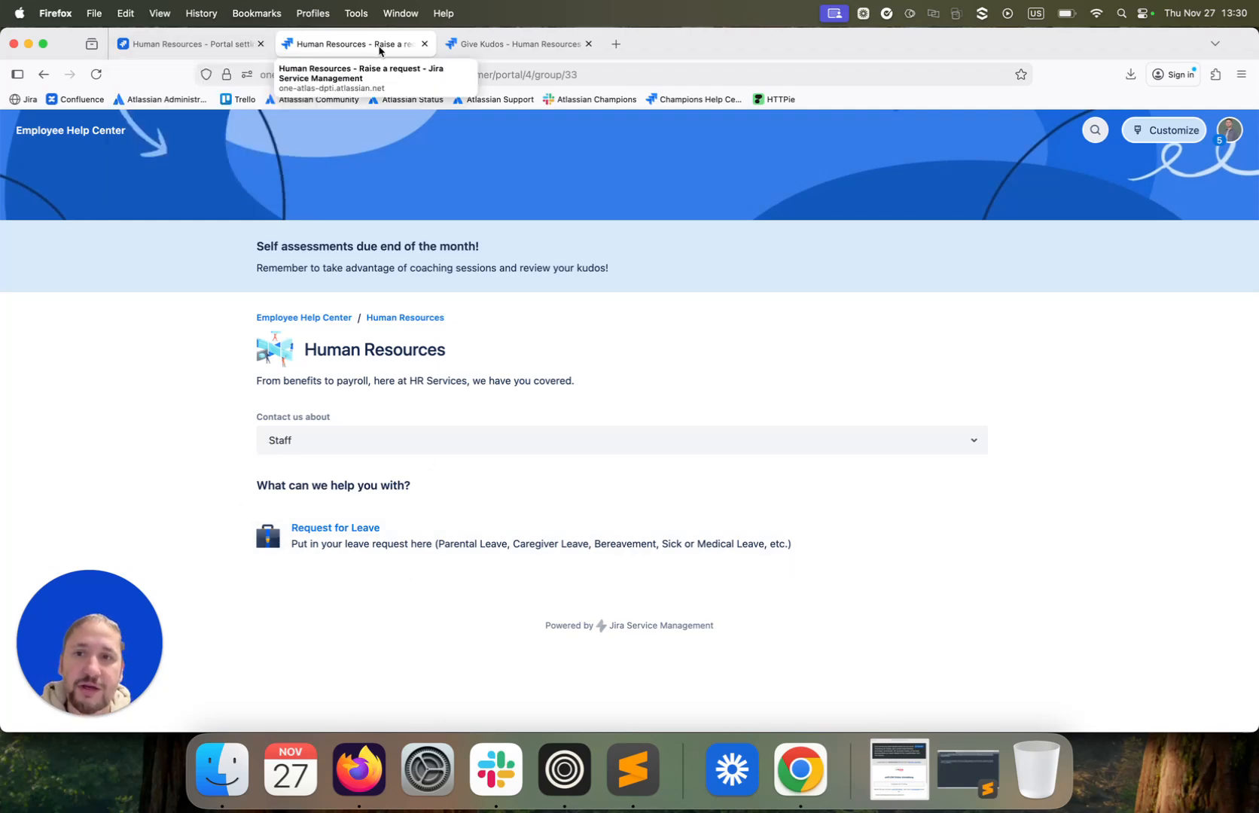
# - Close the duplicate Human Resources portal page and review the fields of the Give Kudos request form in the Rewards group
pyautogui.click(424, 43)
pyautogui.click(194, 45)
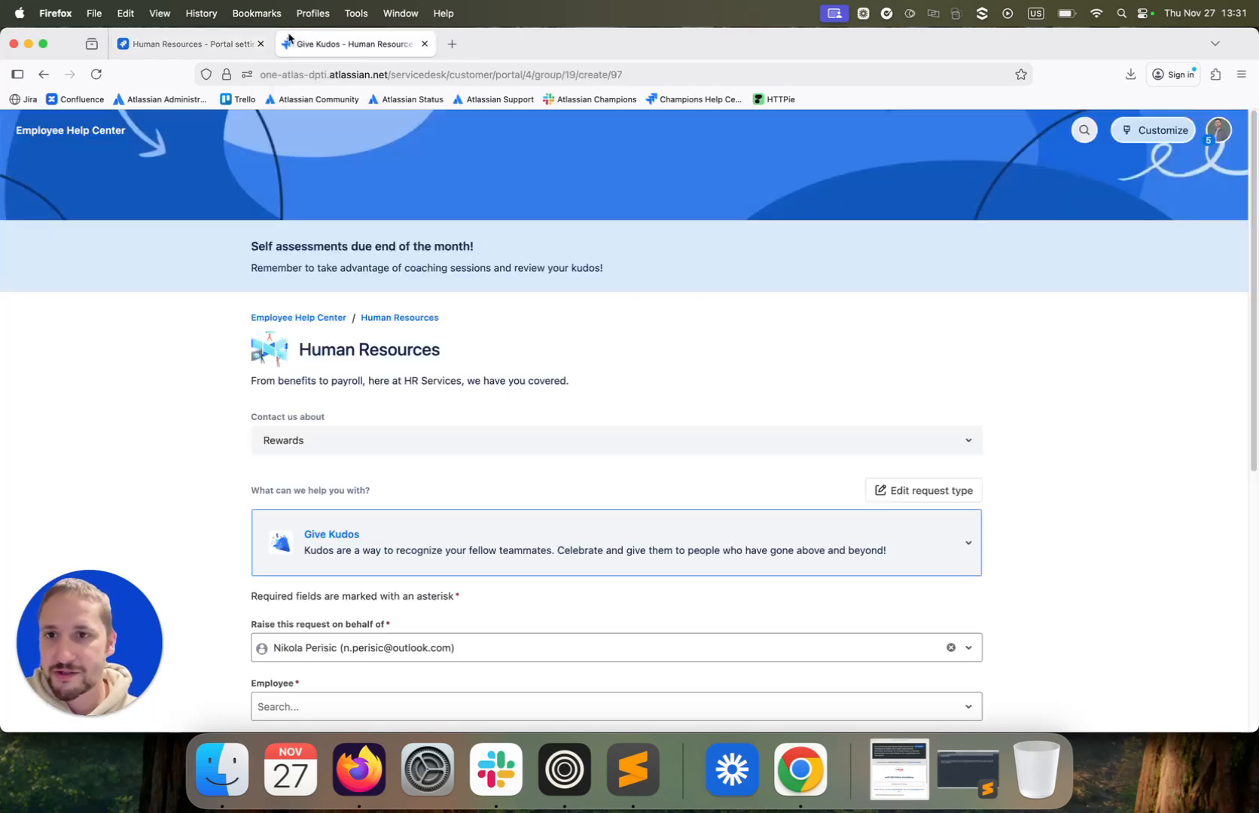
pyautogui.click(298, 43)
pyautogui.scroll(-5, 1011, 360)
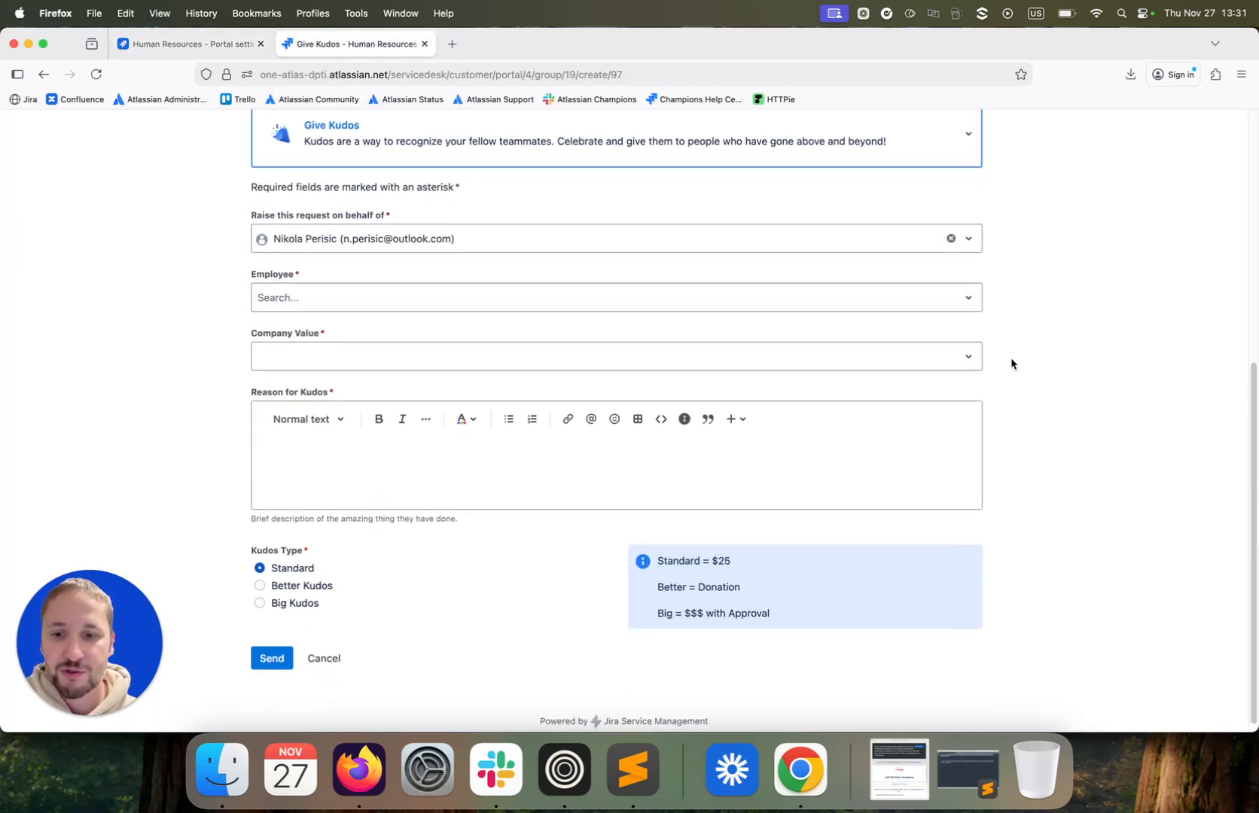
pyautogui.scroll(5, 1011, 361)
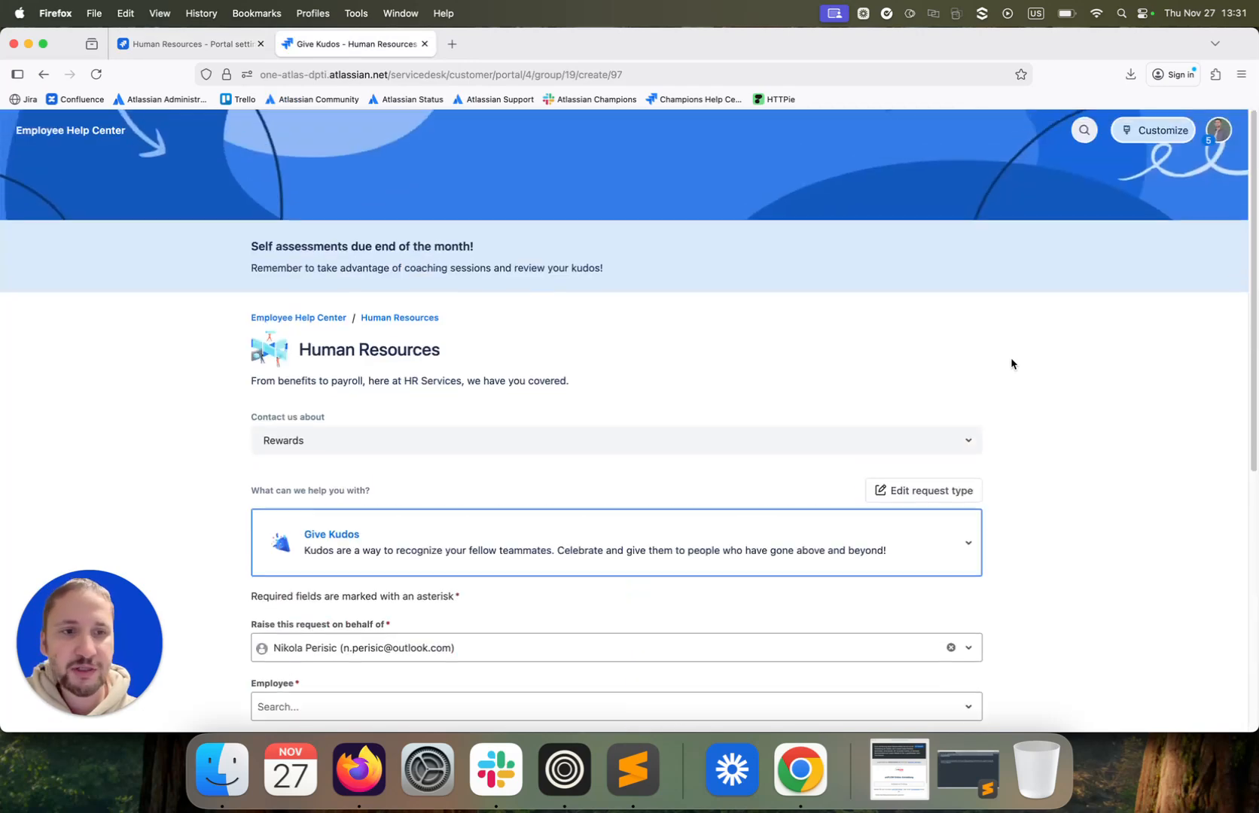
# - Review the portal's customization options and the help center options in the account menu
pyautogui.click(1147, 128)
pyautogui.click(1148, 129)
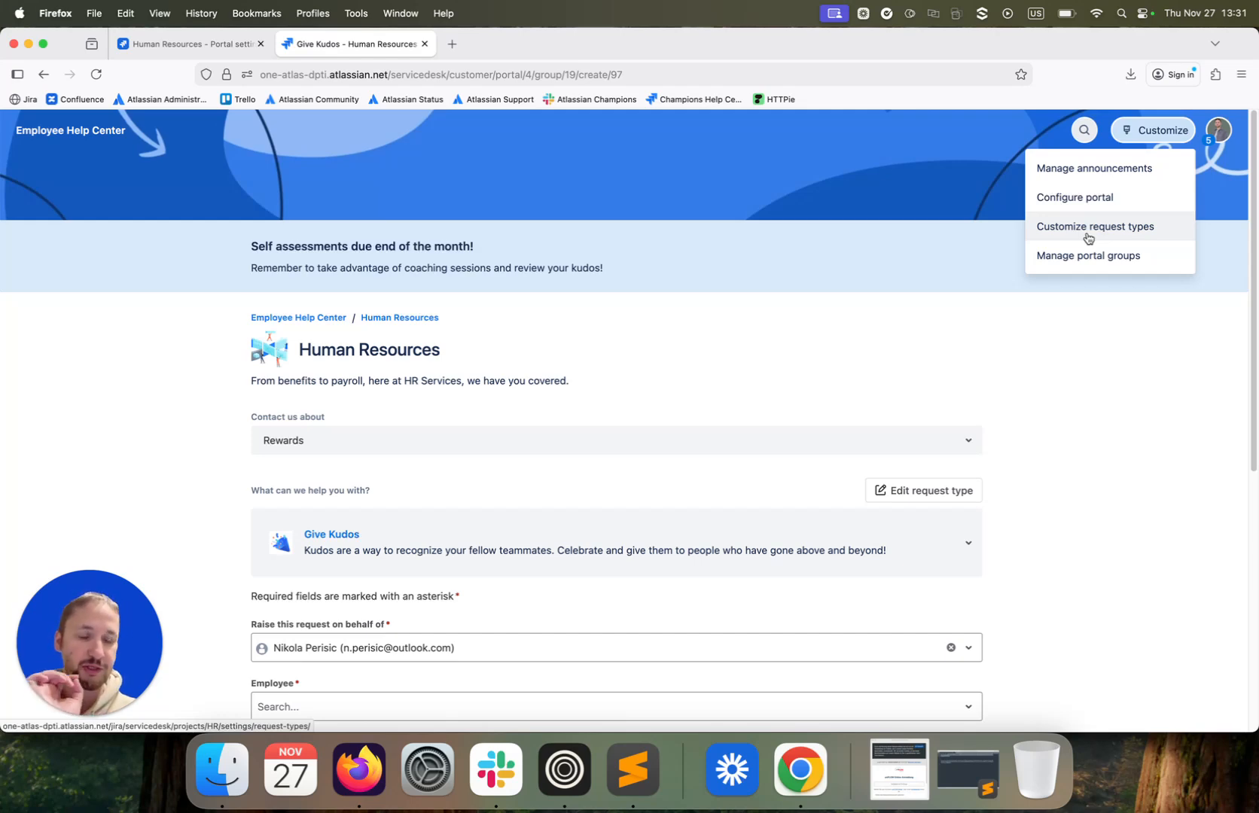
pyautogui.click(1121, 347)
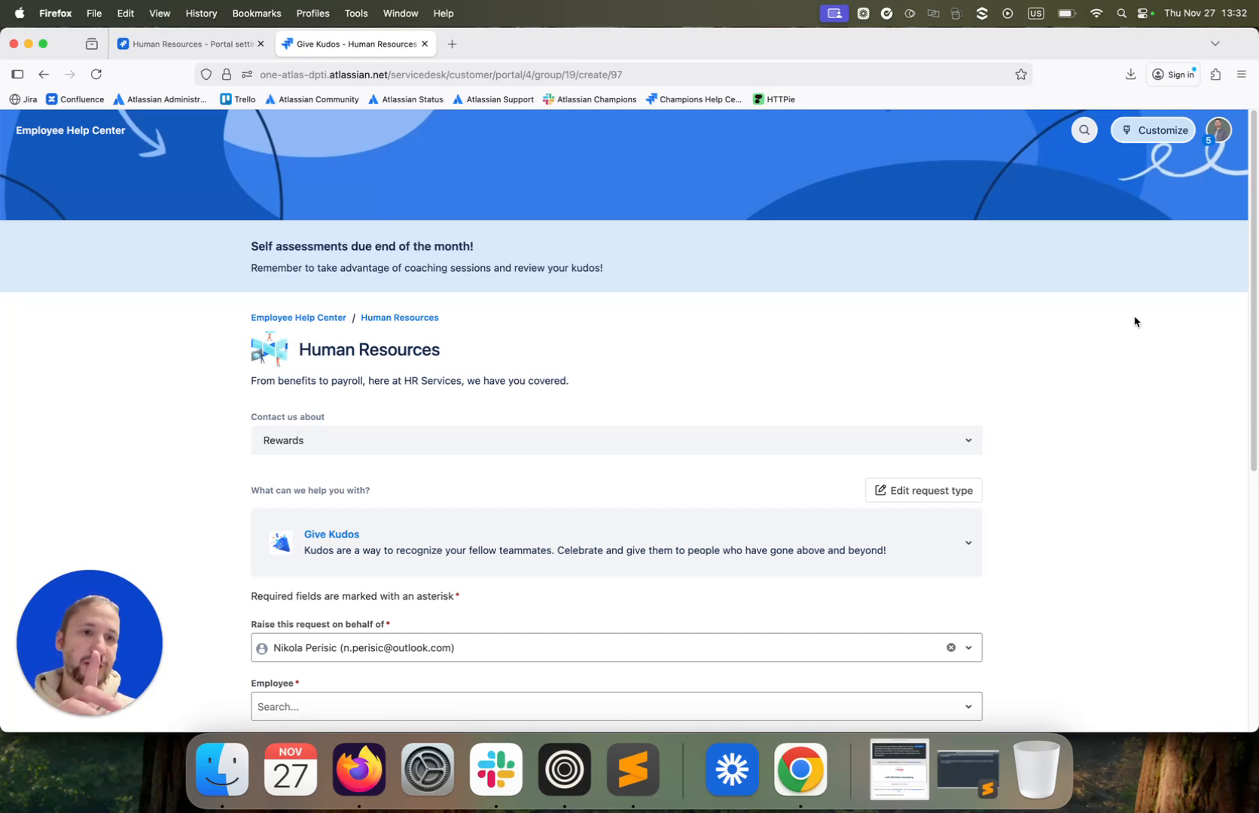
pyautogui.click(1224, 131)
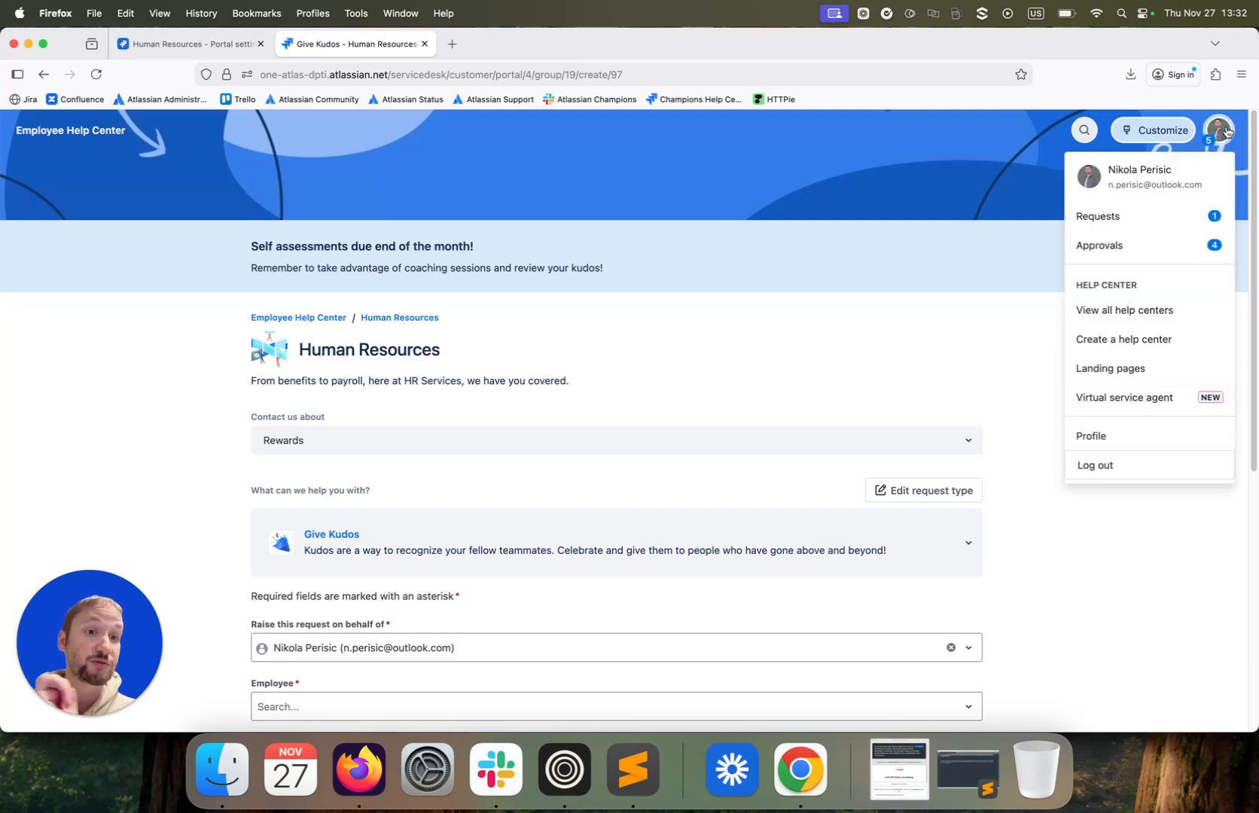
pyautogui.click(1226, 131)
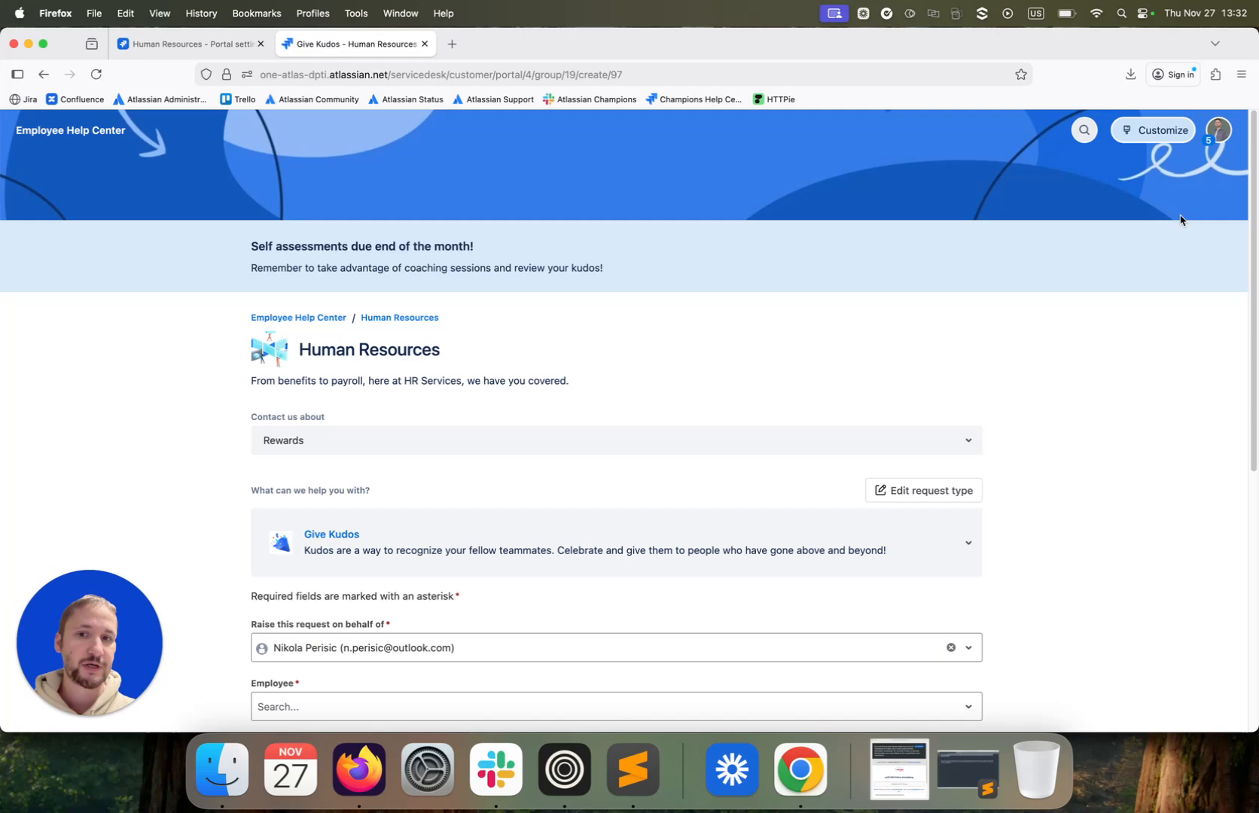
# - Open the list of submitted requests in the help center and review the account options again
pyautogui.click(1217, 130)
pyautogui.click(1146, 228)
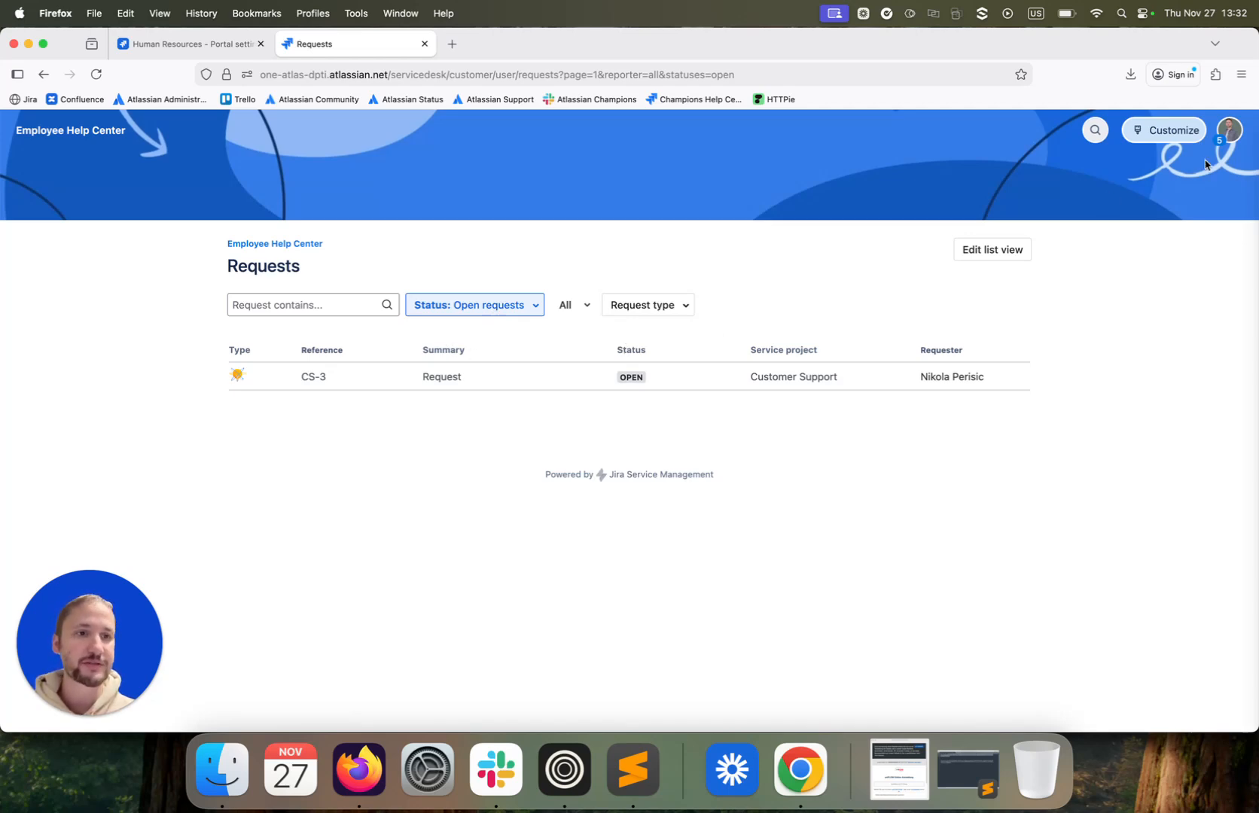
pyautogui.click(1231, 136)
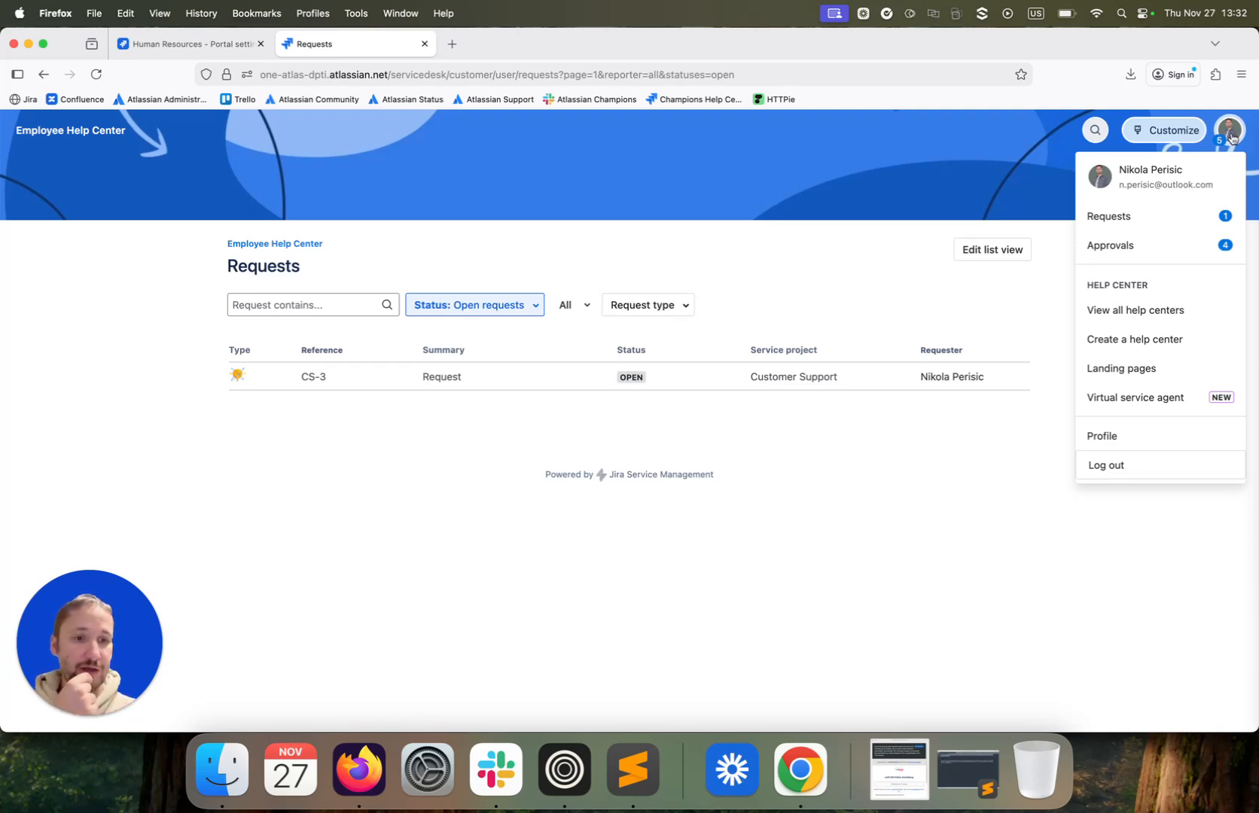
pyautogui.click(1231, 135)
pyautogui.click(1231, 135)
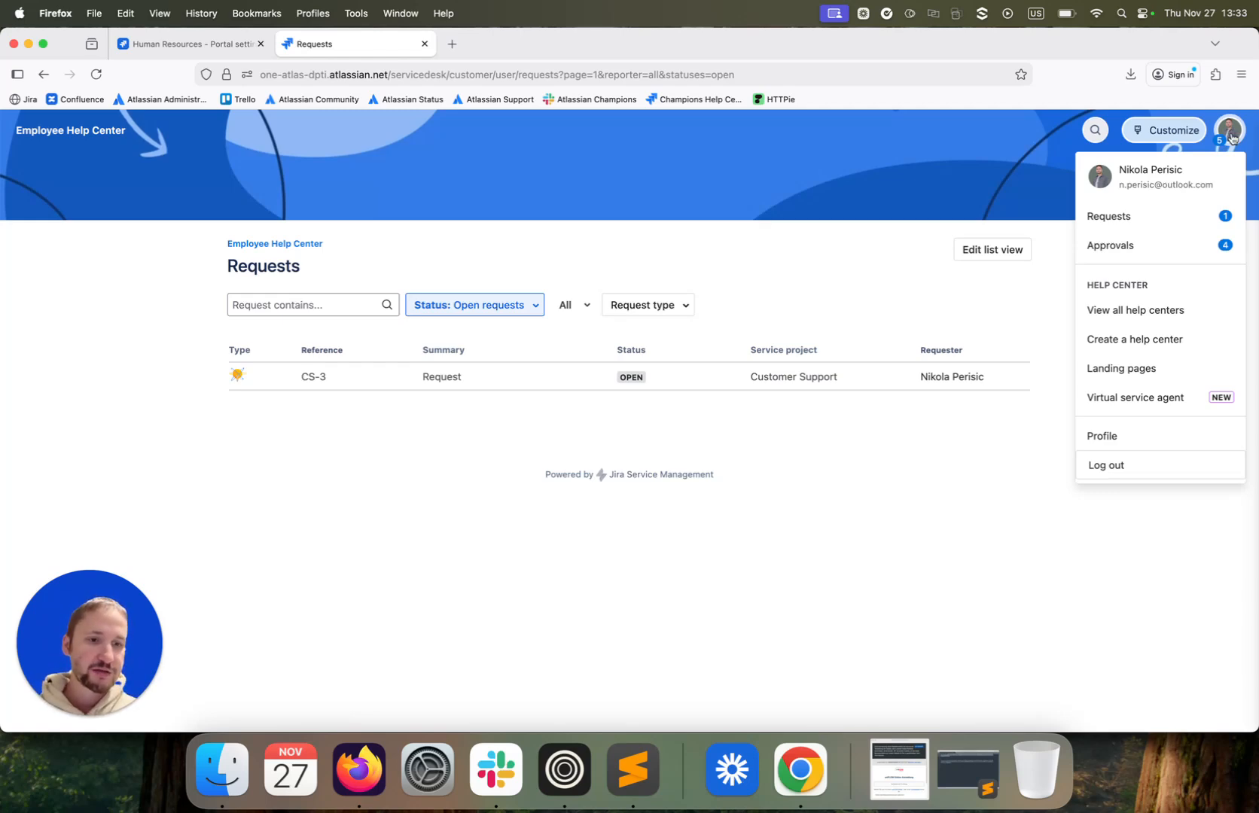
pyautogui.click(1230, 134)
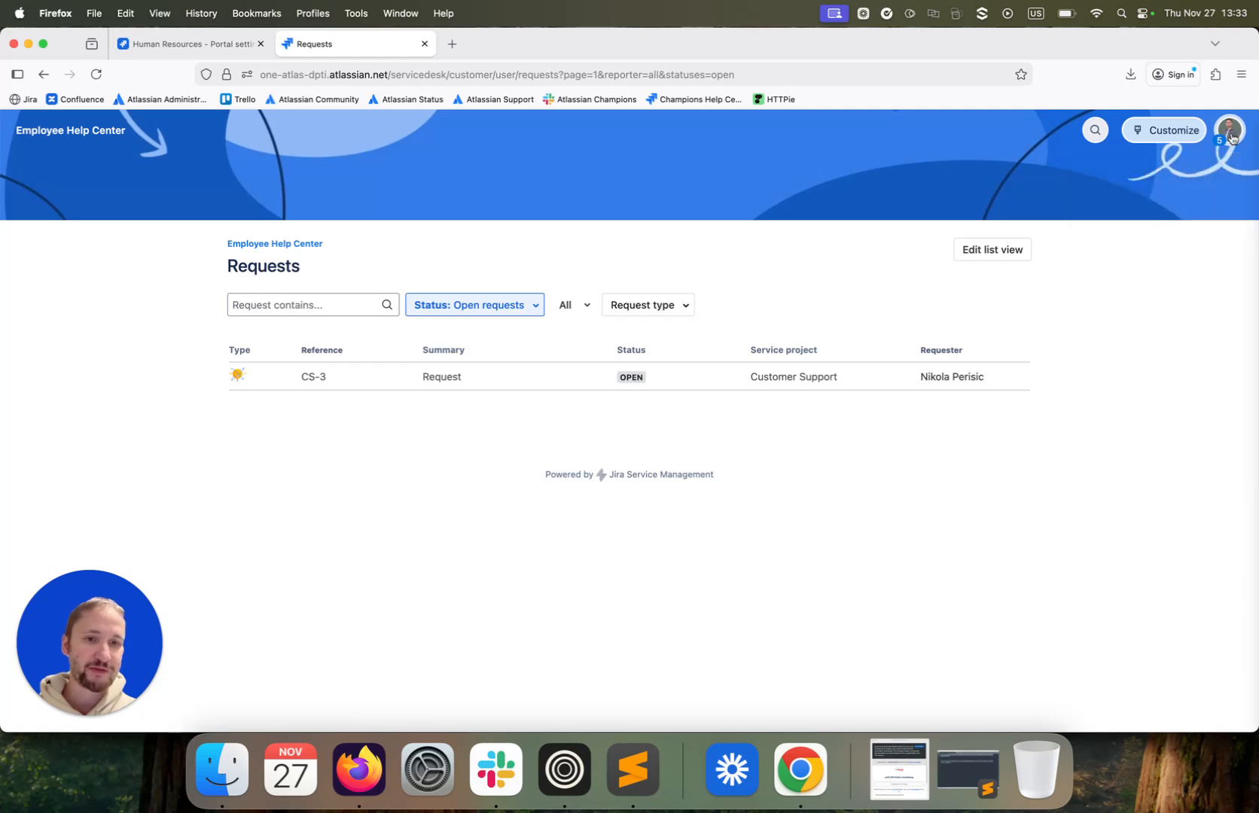
# - Edit the Requests list view to remove the Type column and finish the column editing
pyautogui.click(1011, 248)
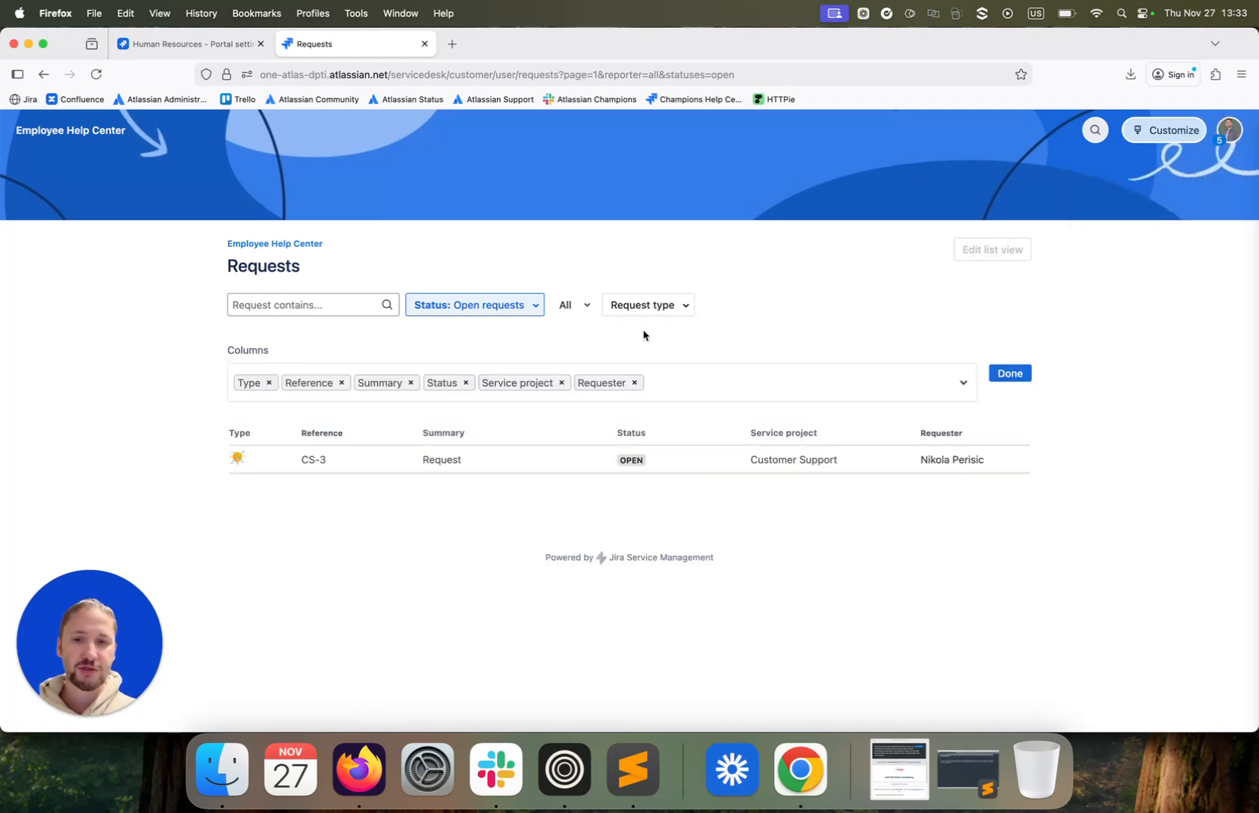
pyautogui.click(747, 386)
pyautogui.click(963, 384)
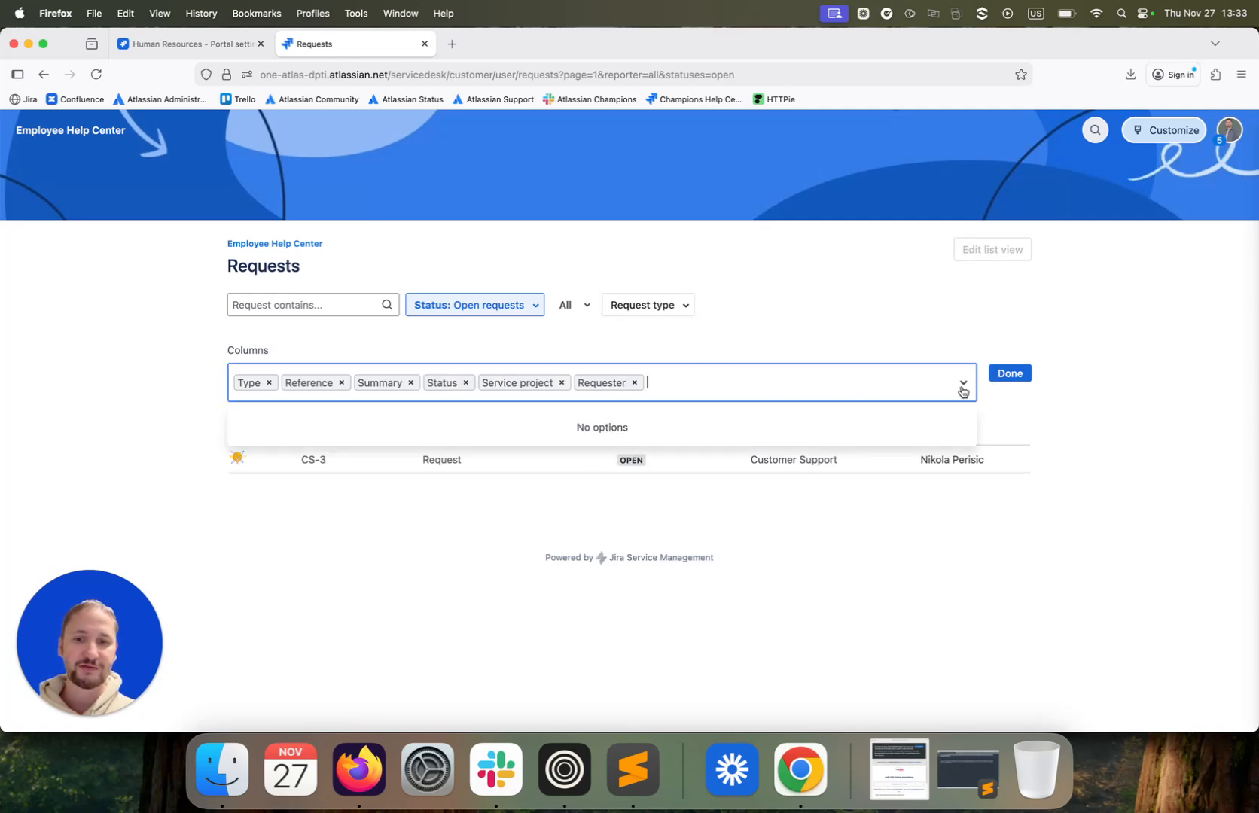
pyautogui.click(963, 385)
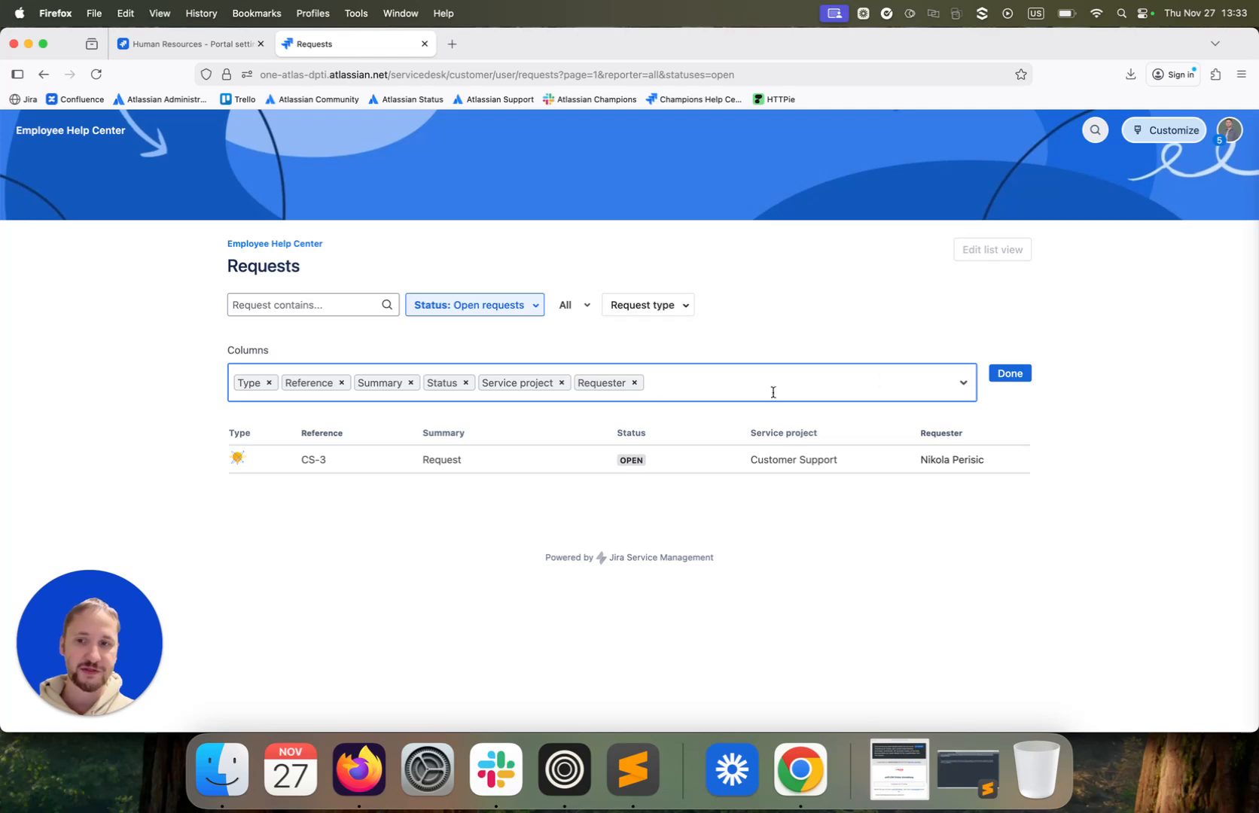
pyautogui.click(269, 383)
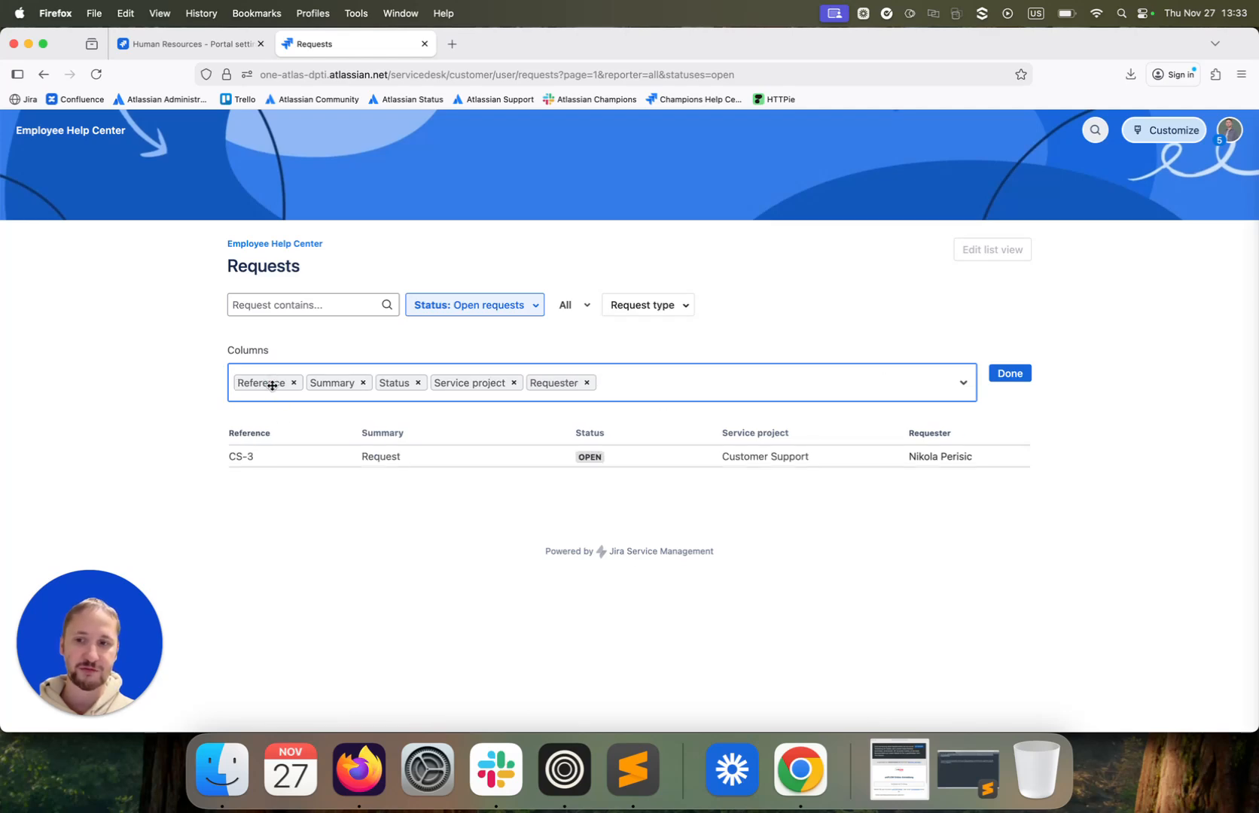
pyautogui.click(1009, 373)
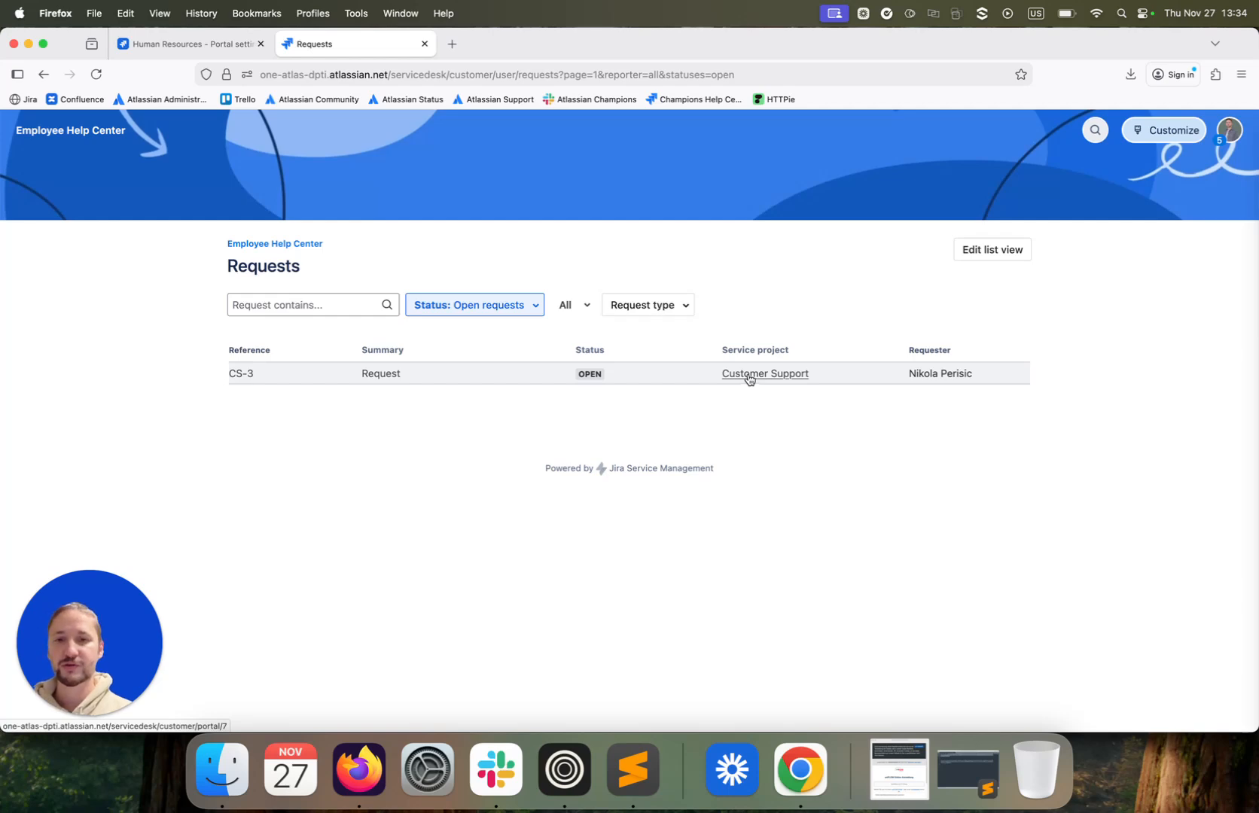
# - Try the closed requests status filter on the Requests list, and clear both the open and closed status filters
pyautogui.click(536, 308)
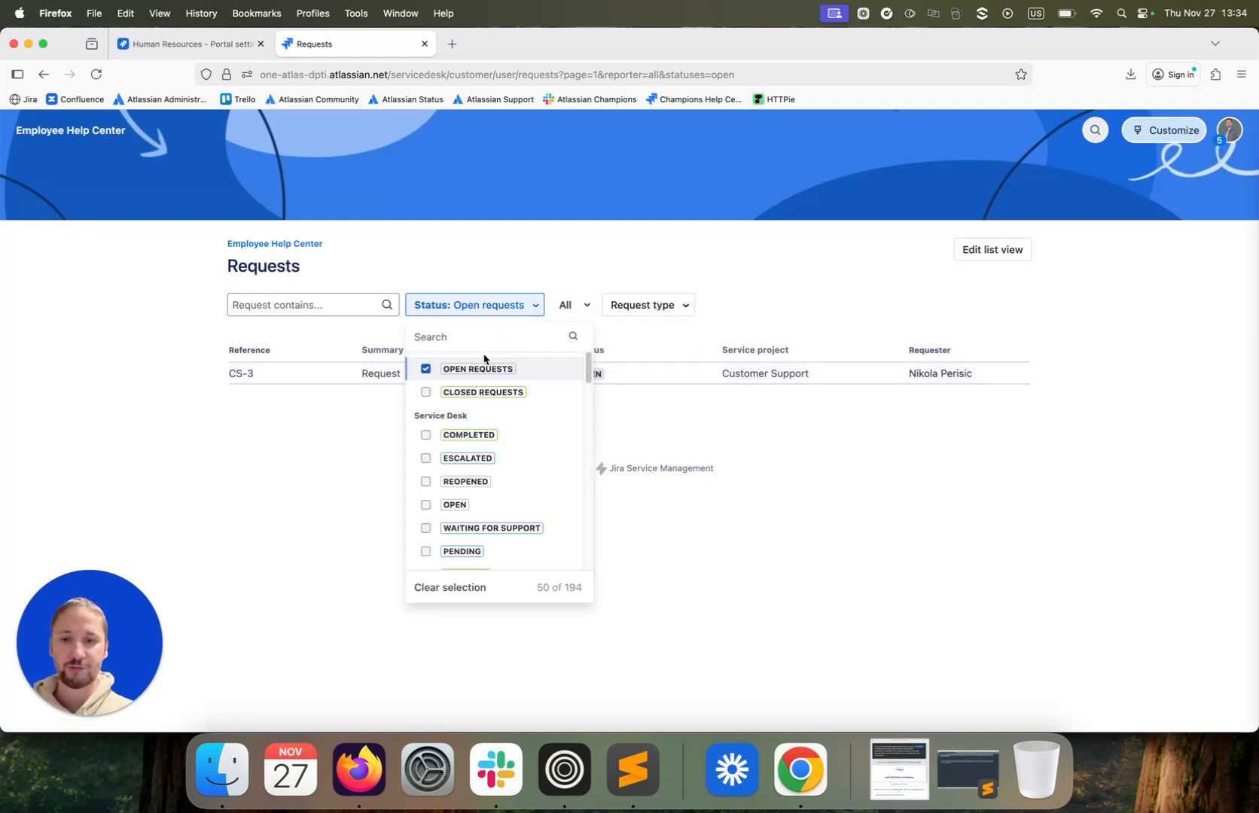
pyautogui.click(482, 392)
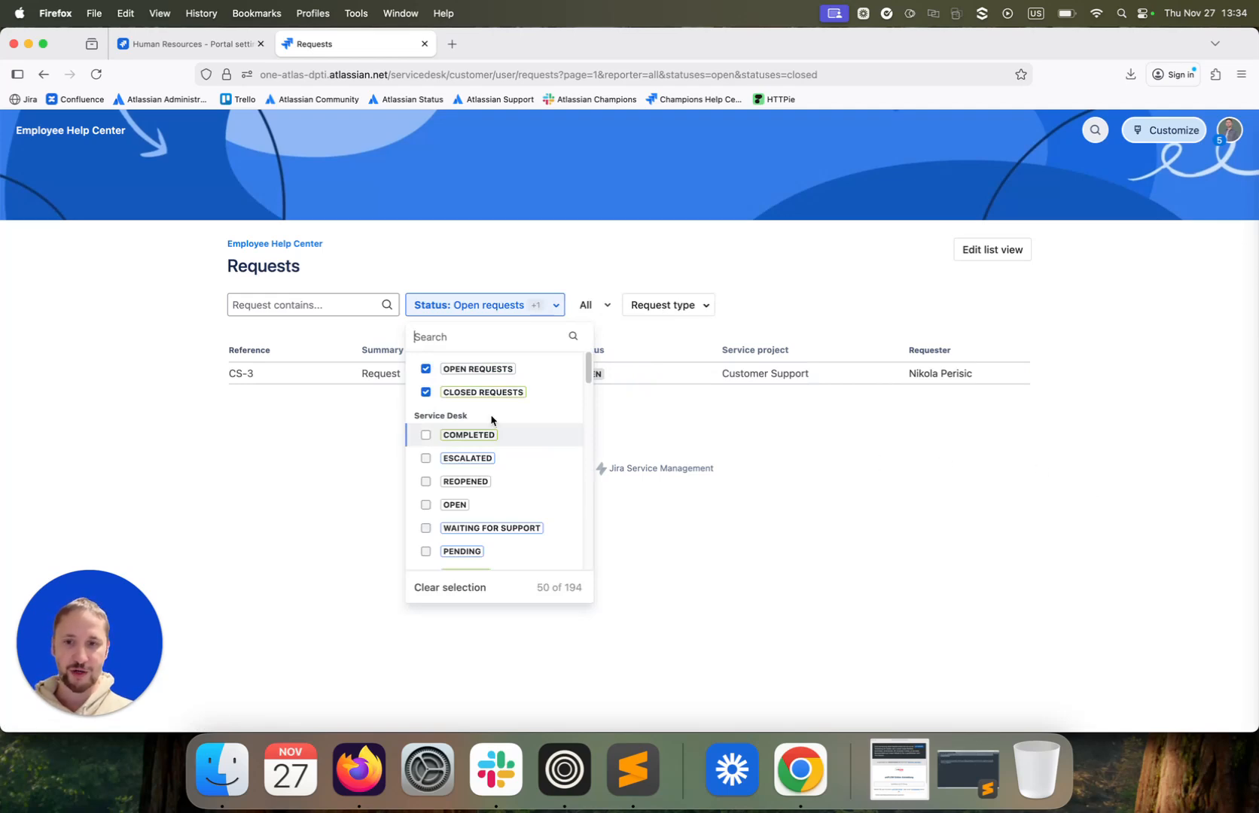
pyautogui.click(426, 369)
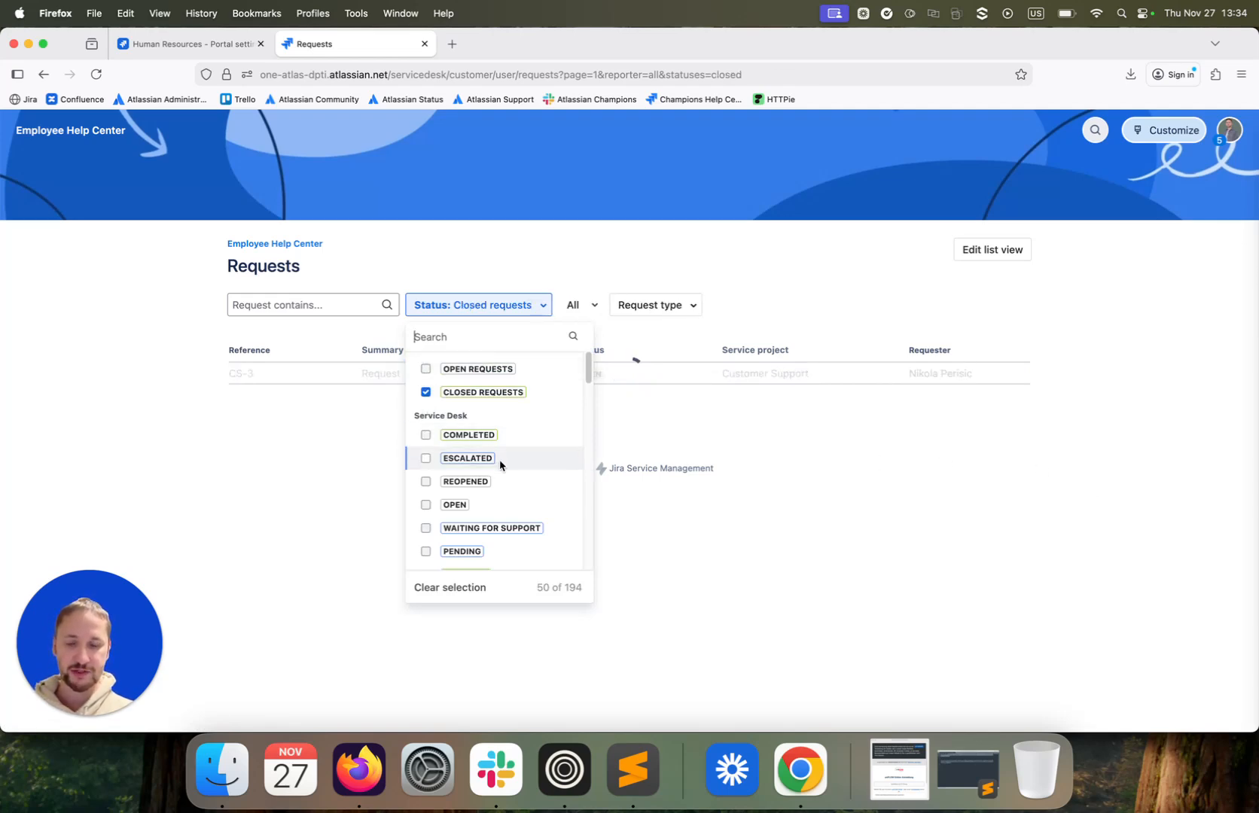
pyautogui.click(426, 393)
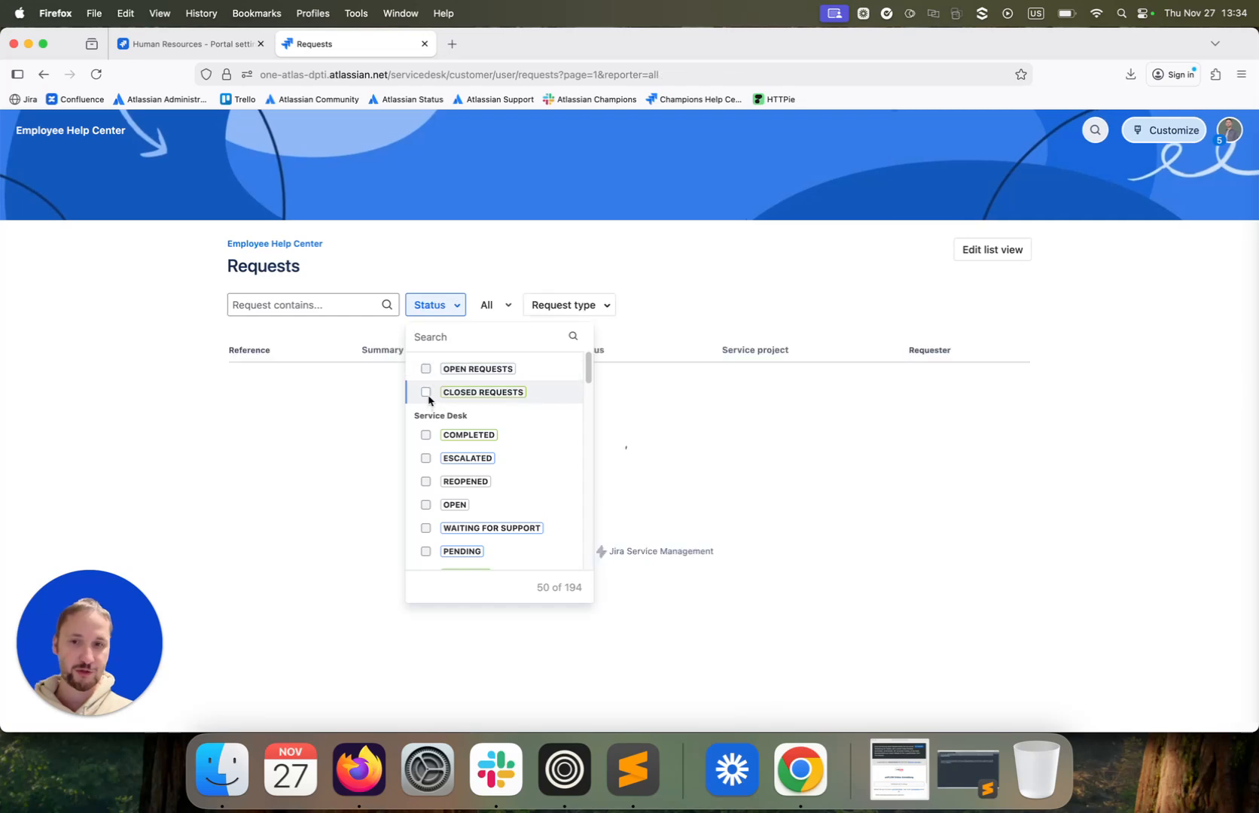
pyautogui.click(959, 487)
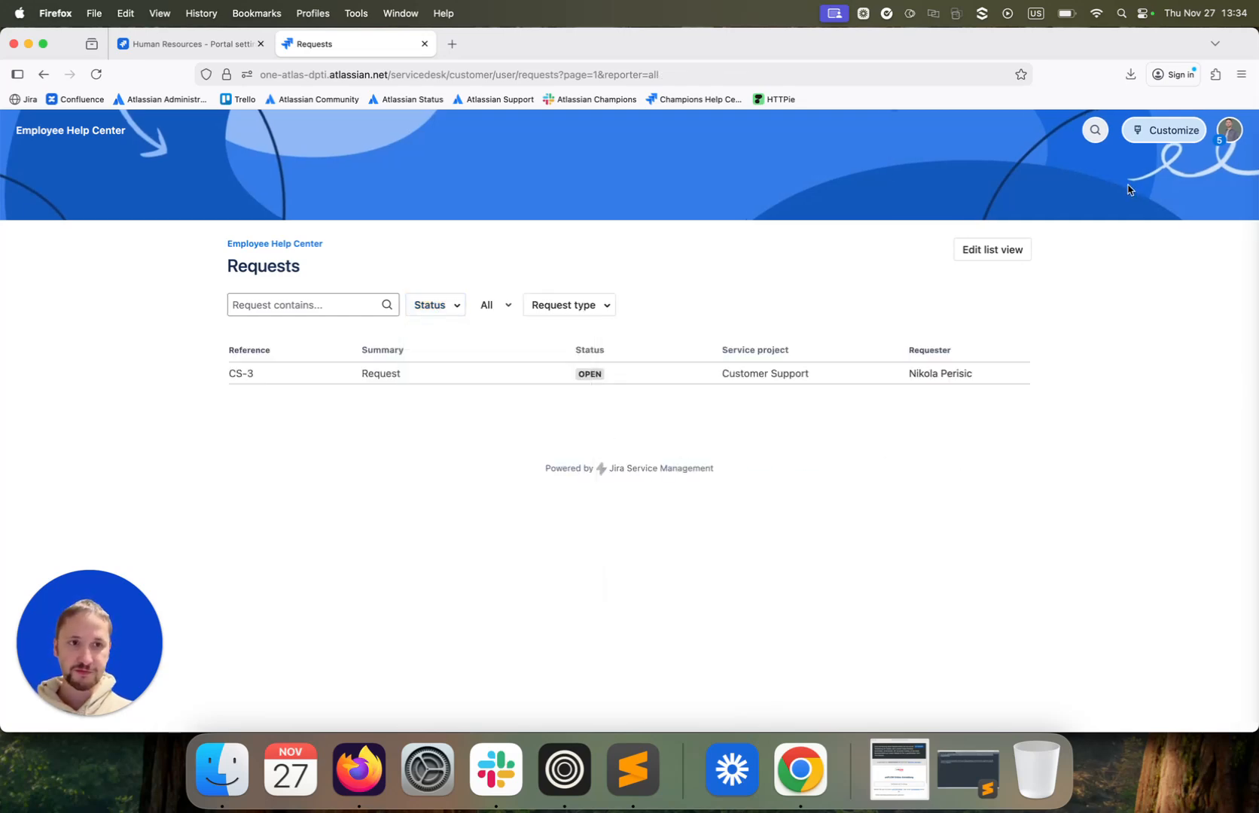
# - Open the Employee Help Center home page and examine its announcements, featured portals, quick links, feedback section and recently used request forms
pyautogui.click(1225, 135)
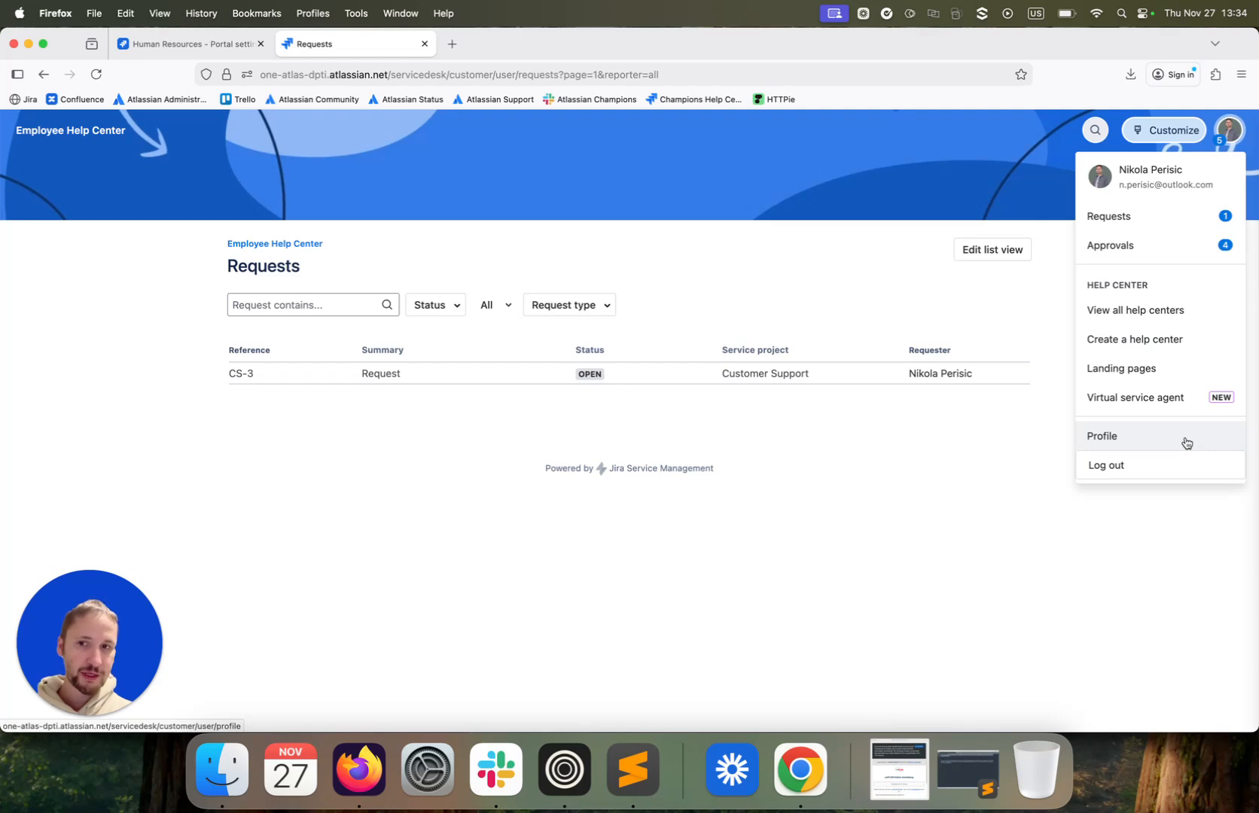
pyautogui.click(756, 225)
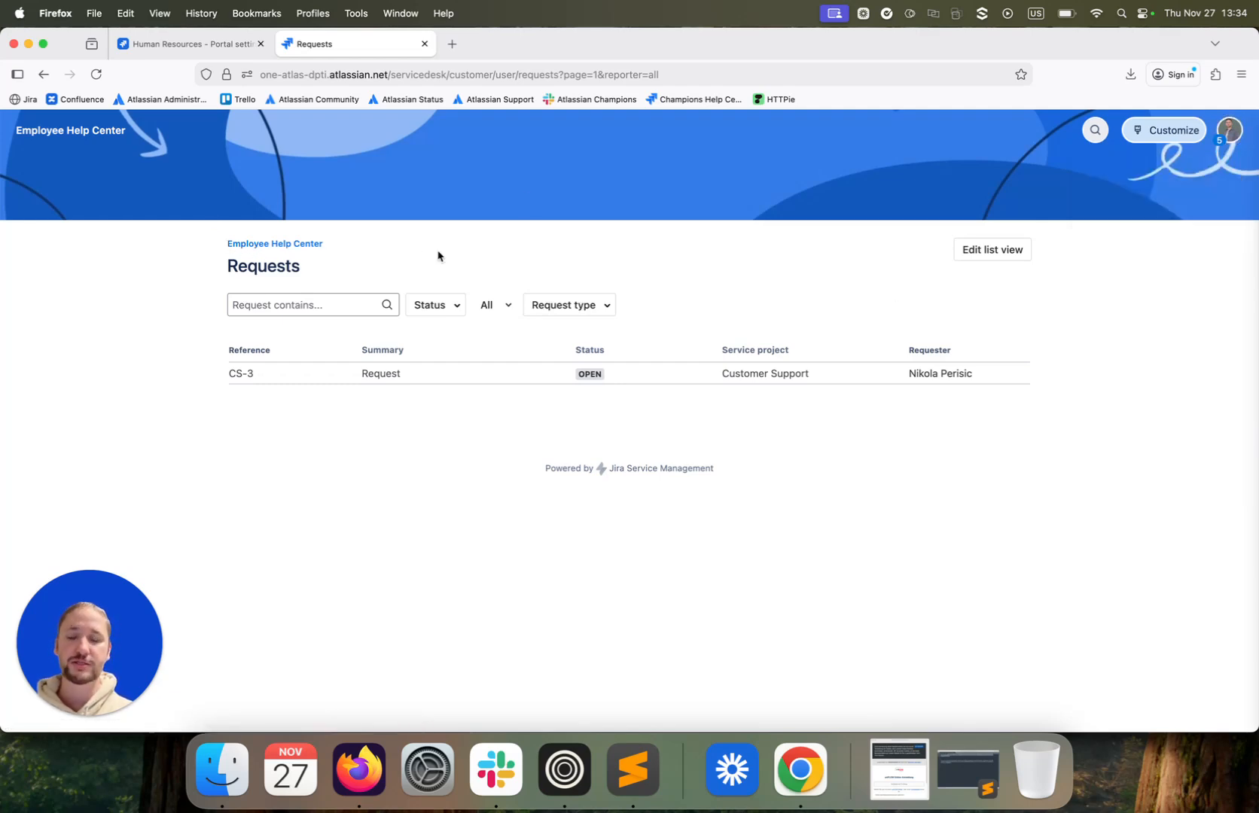
pyautogui.click(290, 245)
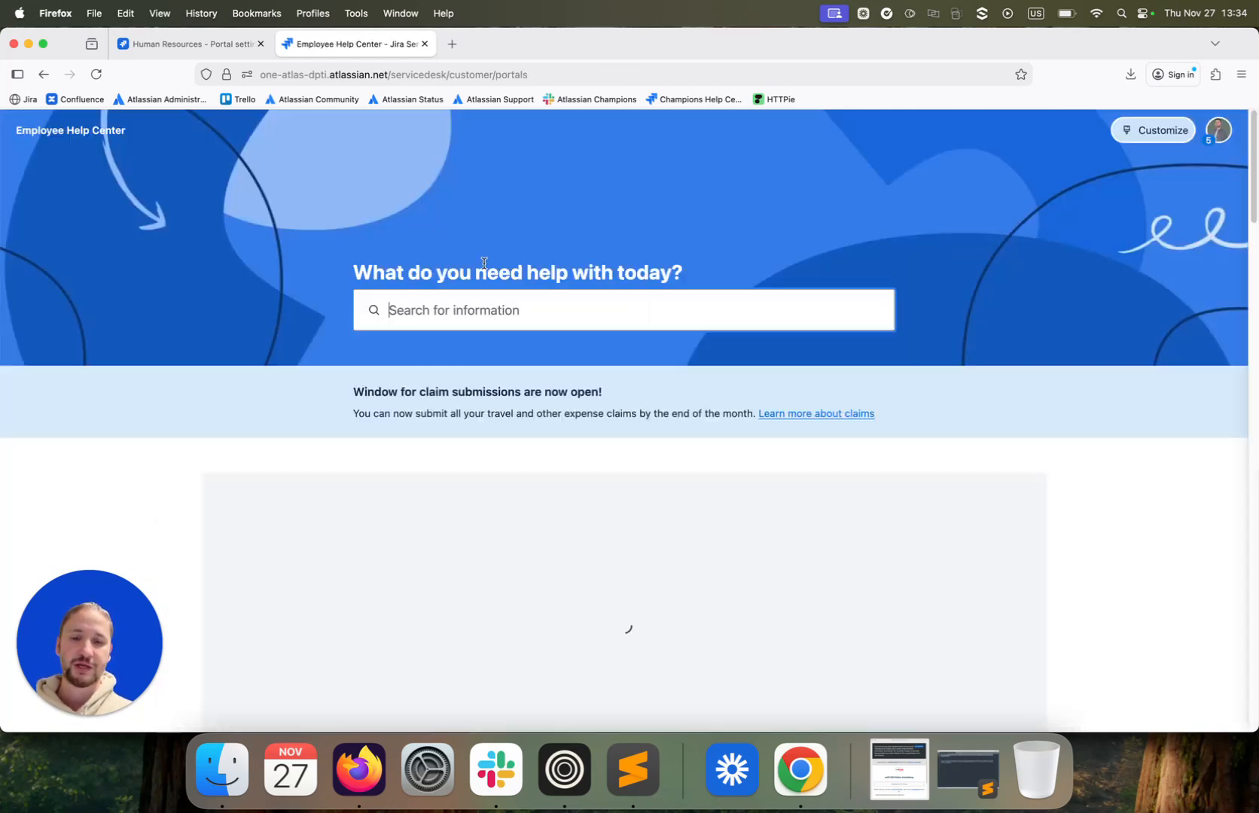
pyautogui.scroll(-10, 484, 262)
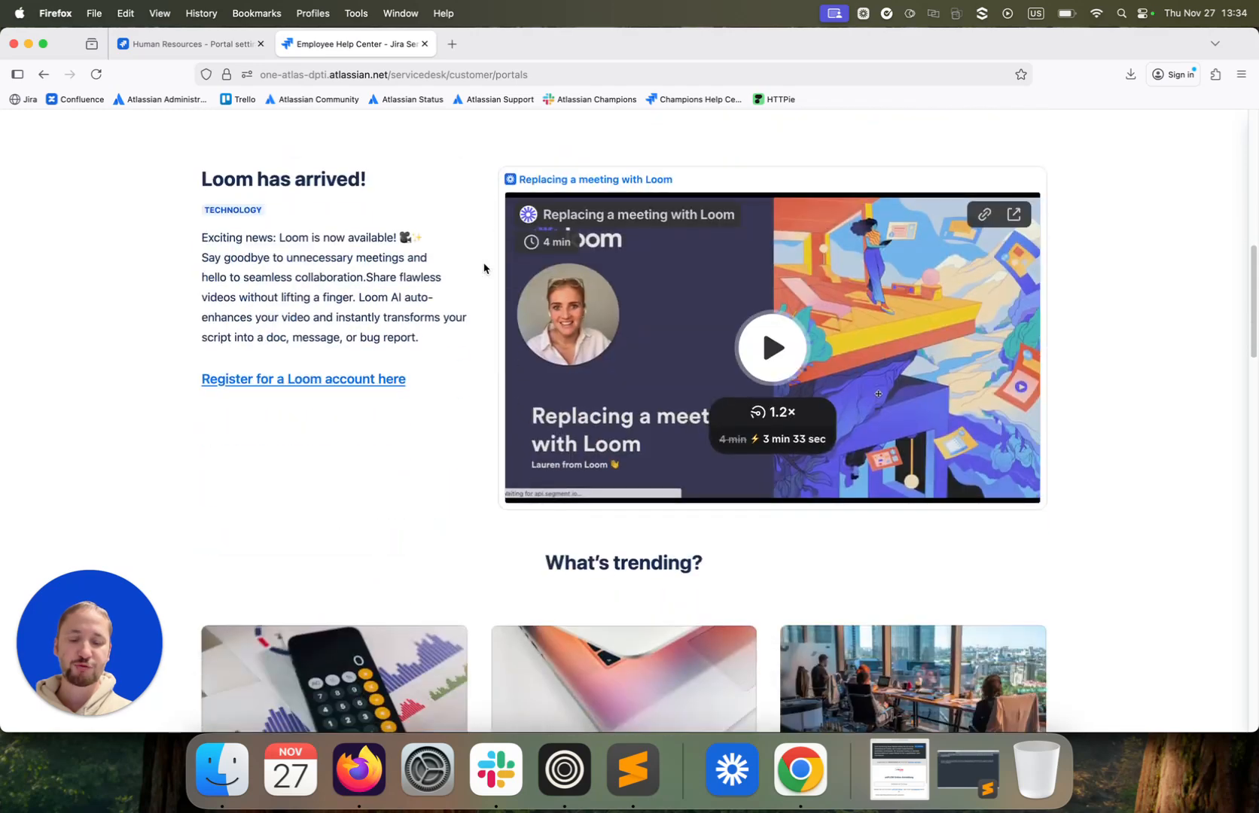
pyautogui.scroll(-12, 484, 268)
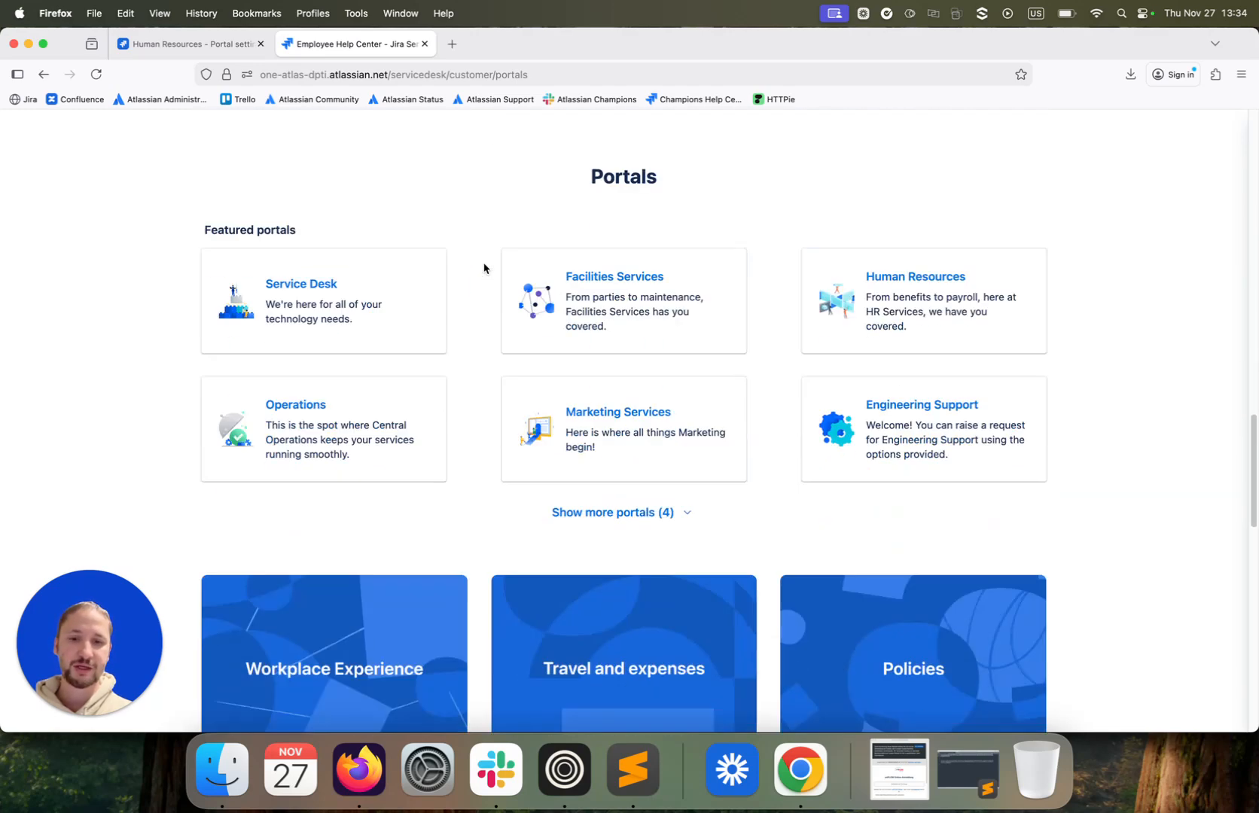
pyautogui.scroll(-12, 484, 268)
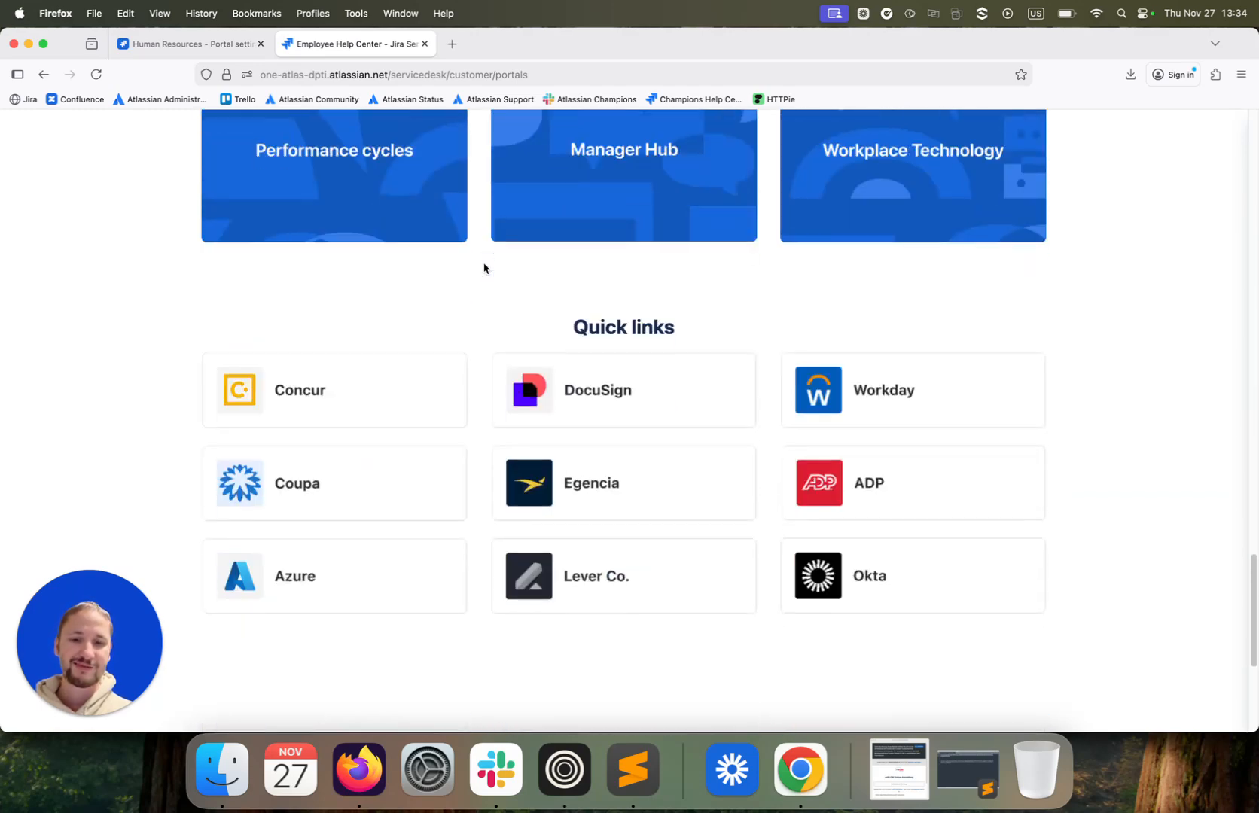
pyautogui.scroll(-5, 484, 268)
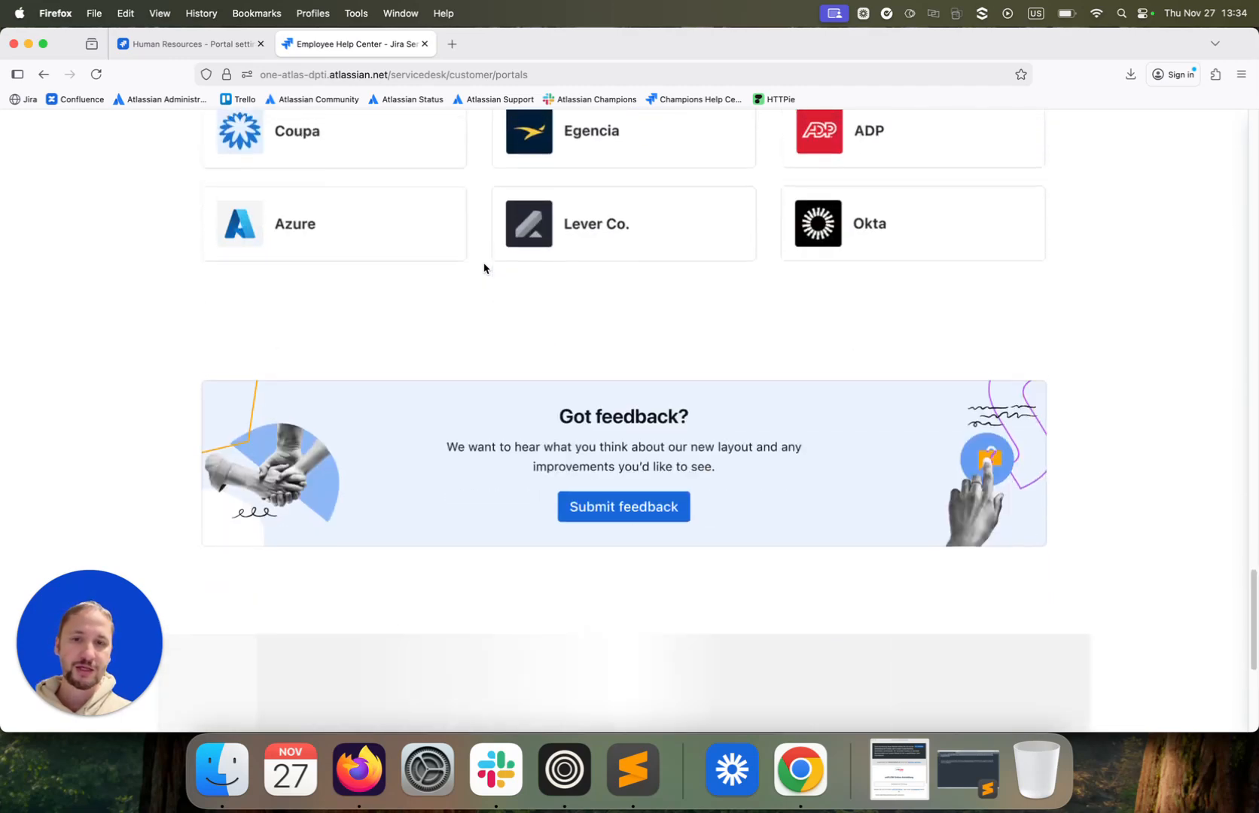
pyautogui.scroll(3, 484, 269)
pyautogui.scroll(-3, 484, 269)
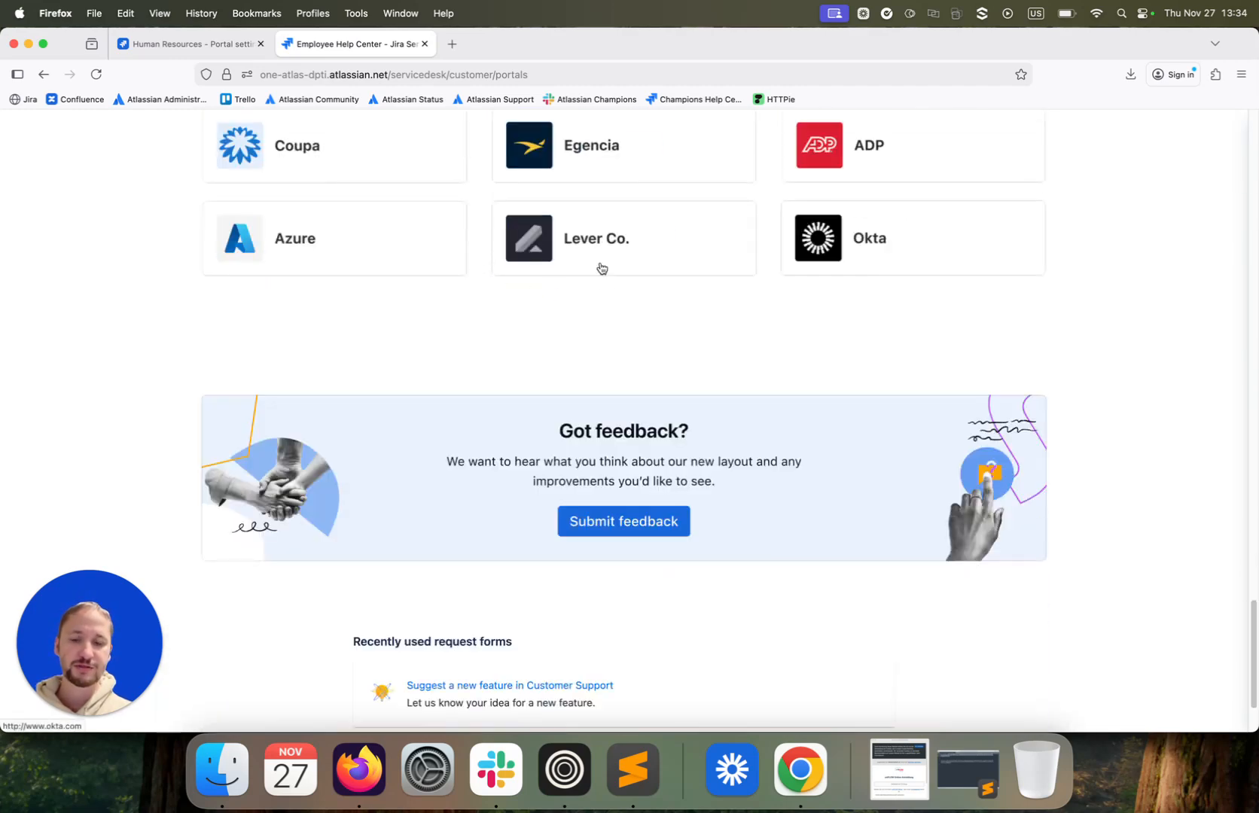
pyautogui.scroll(-1, 598, 301)
pyautogui.scroll(20, 600, 299)
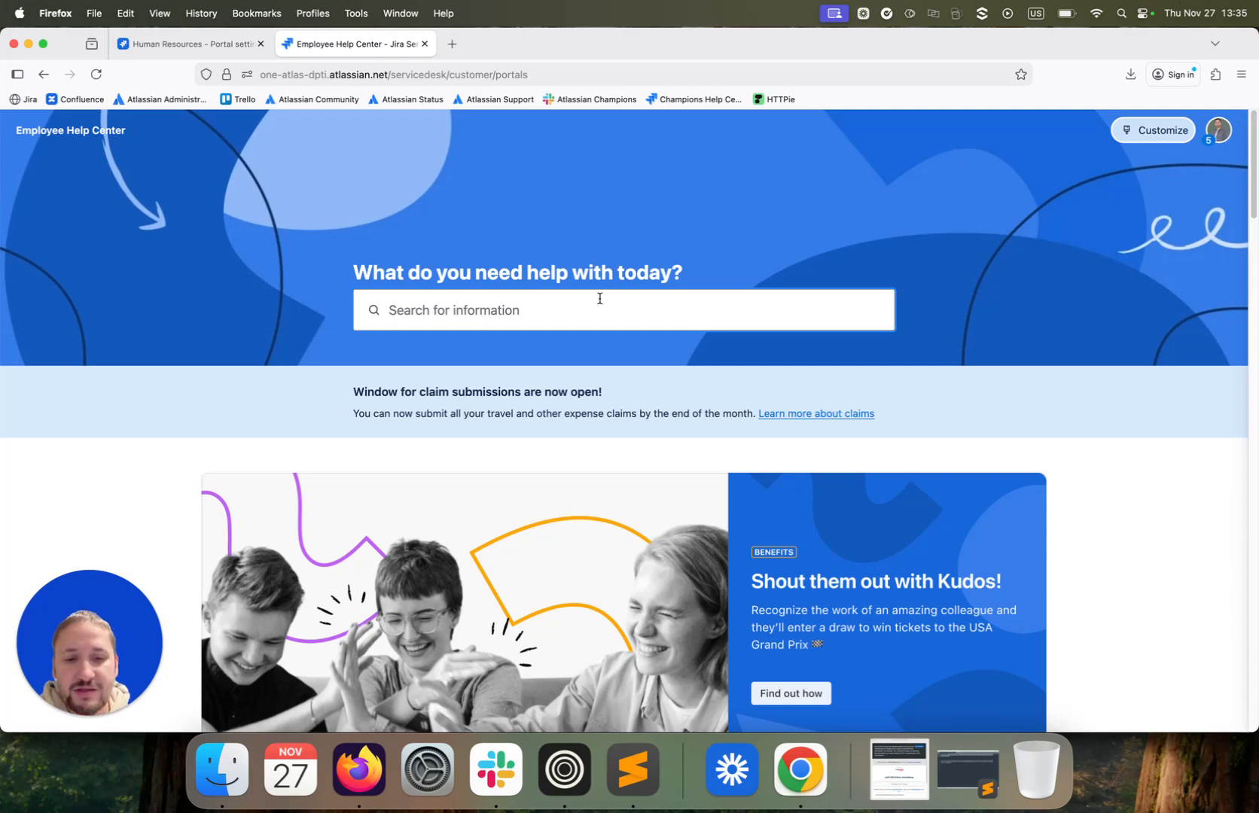
pyautogui.scroll(-3, 600, 299)
pyautogui.scroll(-8, 600, 308)
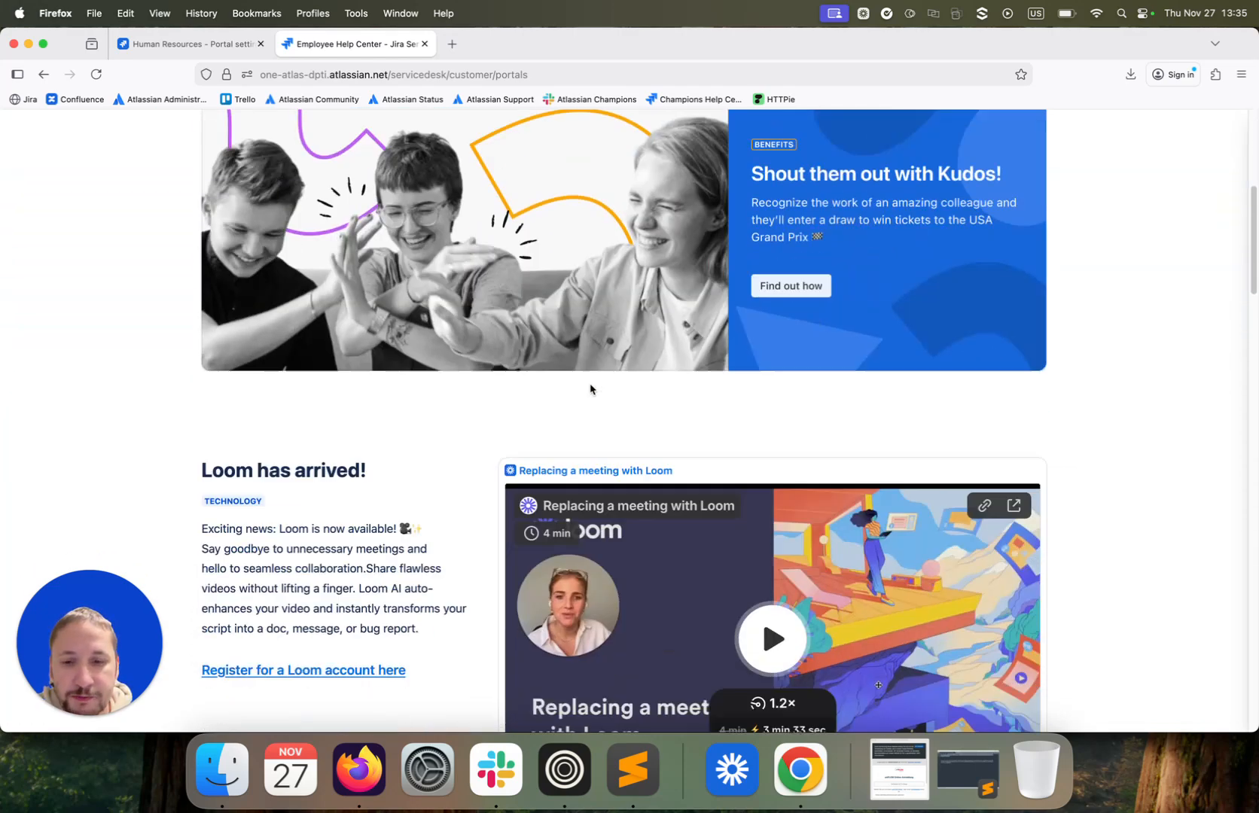
pyautogui.scroll(-2, 463, 539)
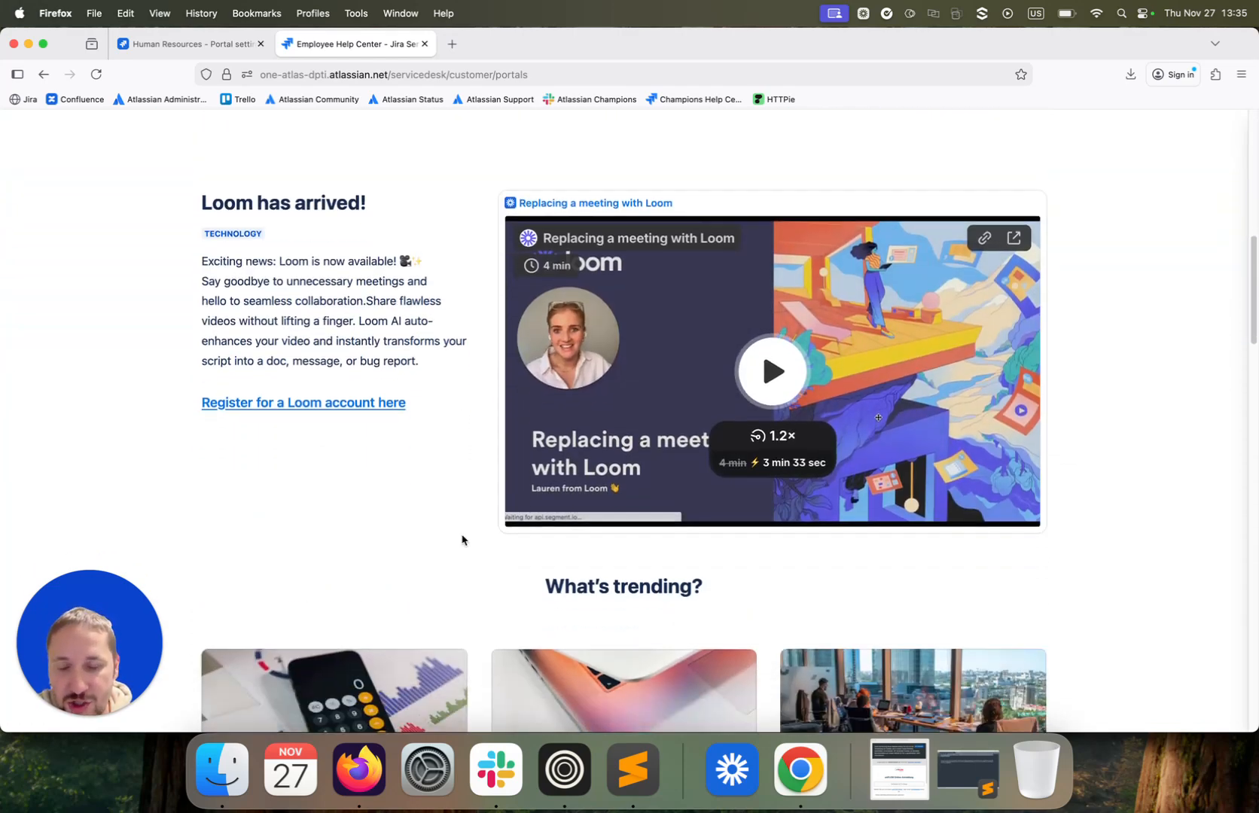
pyautogui.scroll(4, 463, 539)
pyautogui.scroll(10, 462, 540)
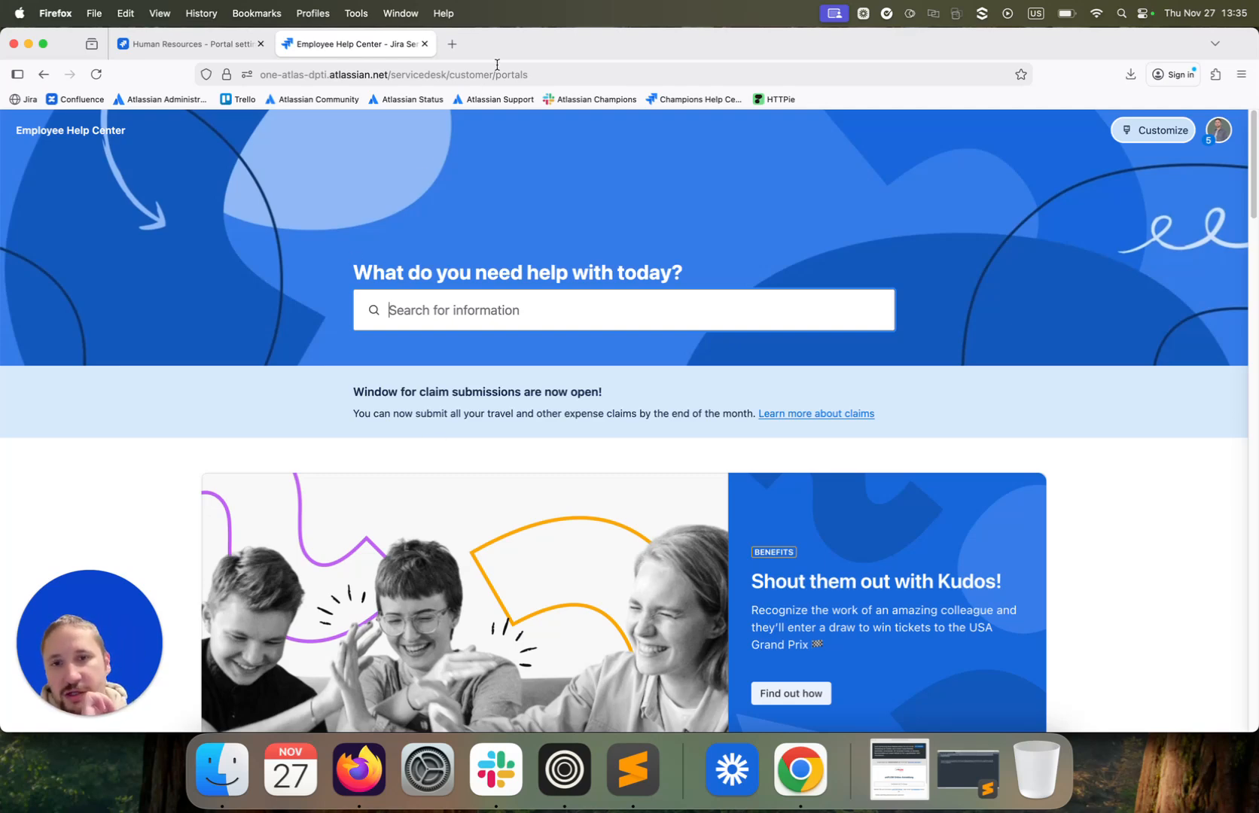
# - Inspect the servicedesk/customer/portals part of the help center's web address and return to the Human Resources portal groups settings
pyautogui.click(393, 73)
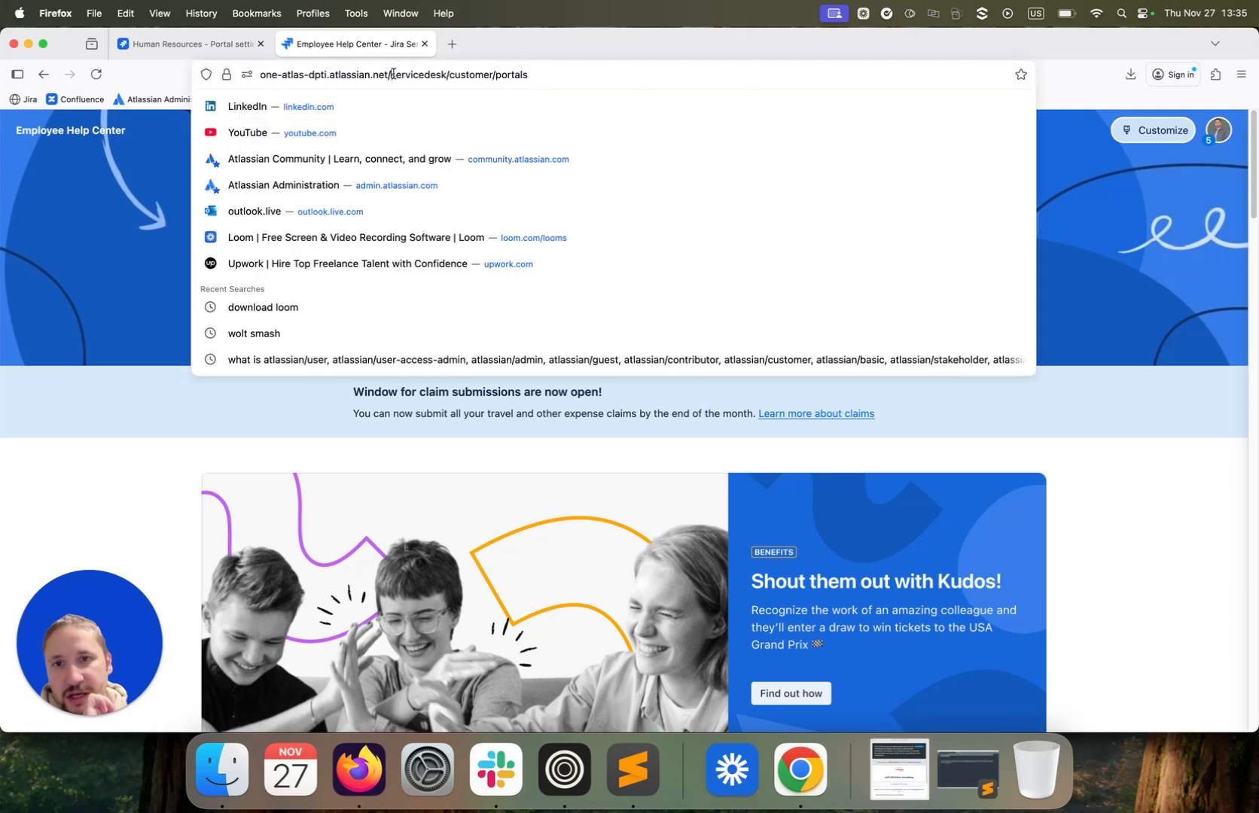
pyautogui.moveTo(392, 73); pyautogui.dragTo(438, 74)
pyautogui.click(479, 74)
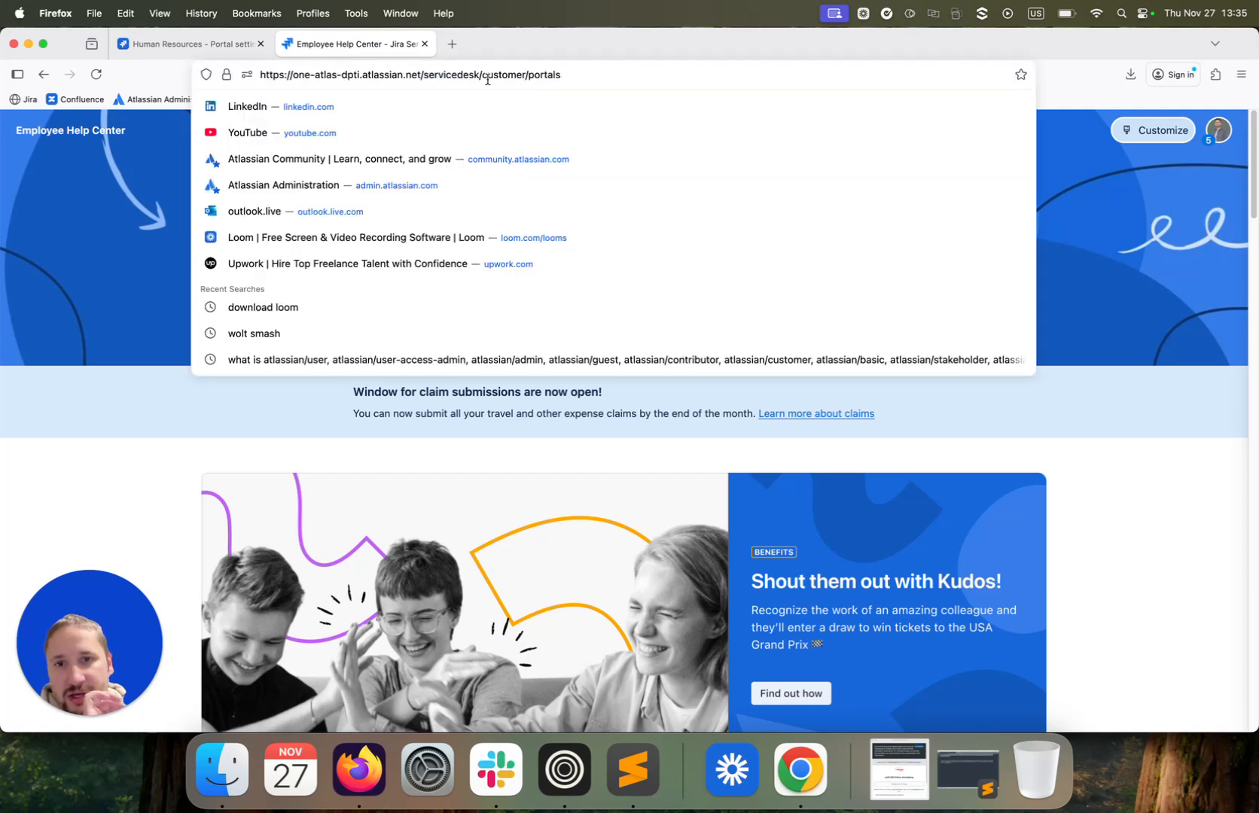
pyautogui.click(1065, 506)
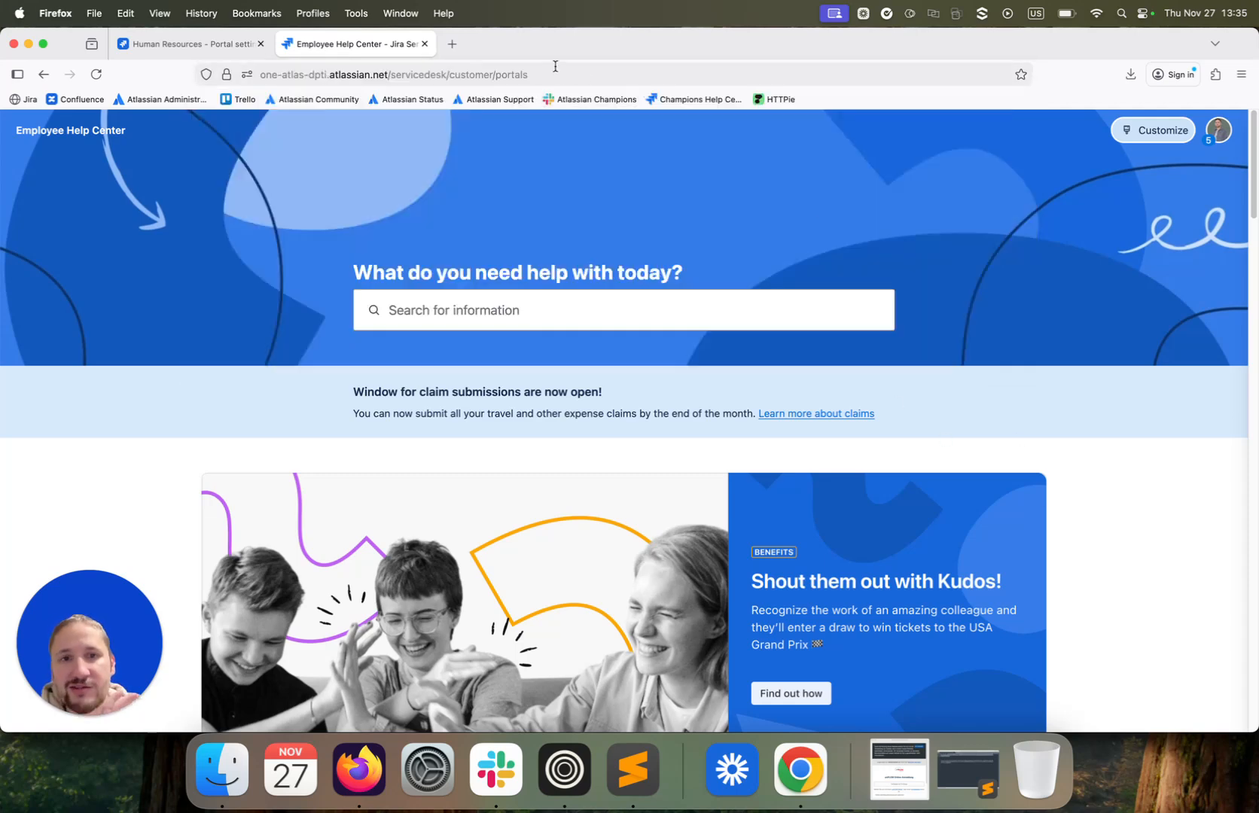
pyautogui.moveTo(555, 66); pyautogui.dragTo(490, 73)
pyautogui.click(1110, 462)
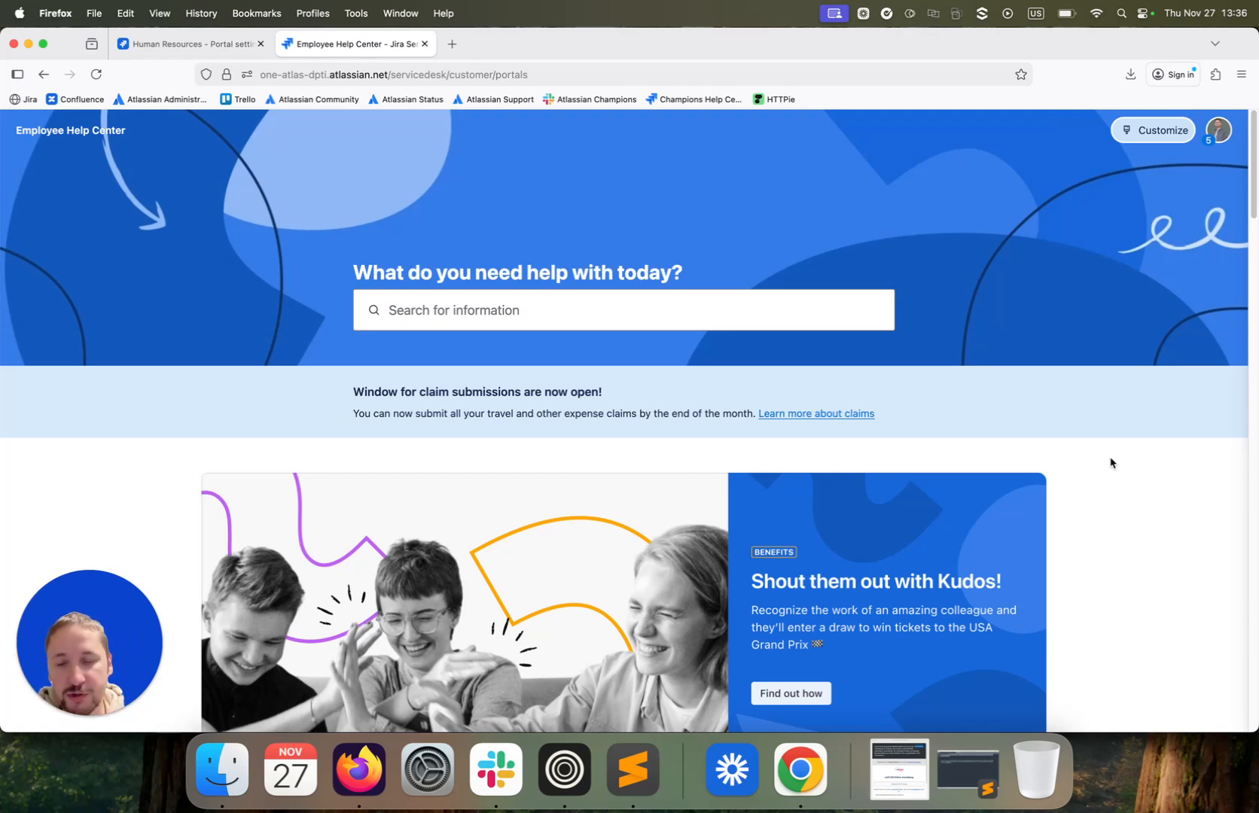
pyautogui.click(212, 49)
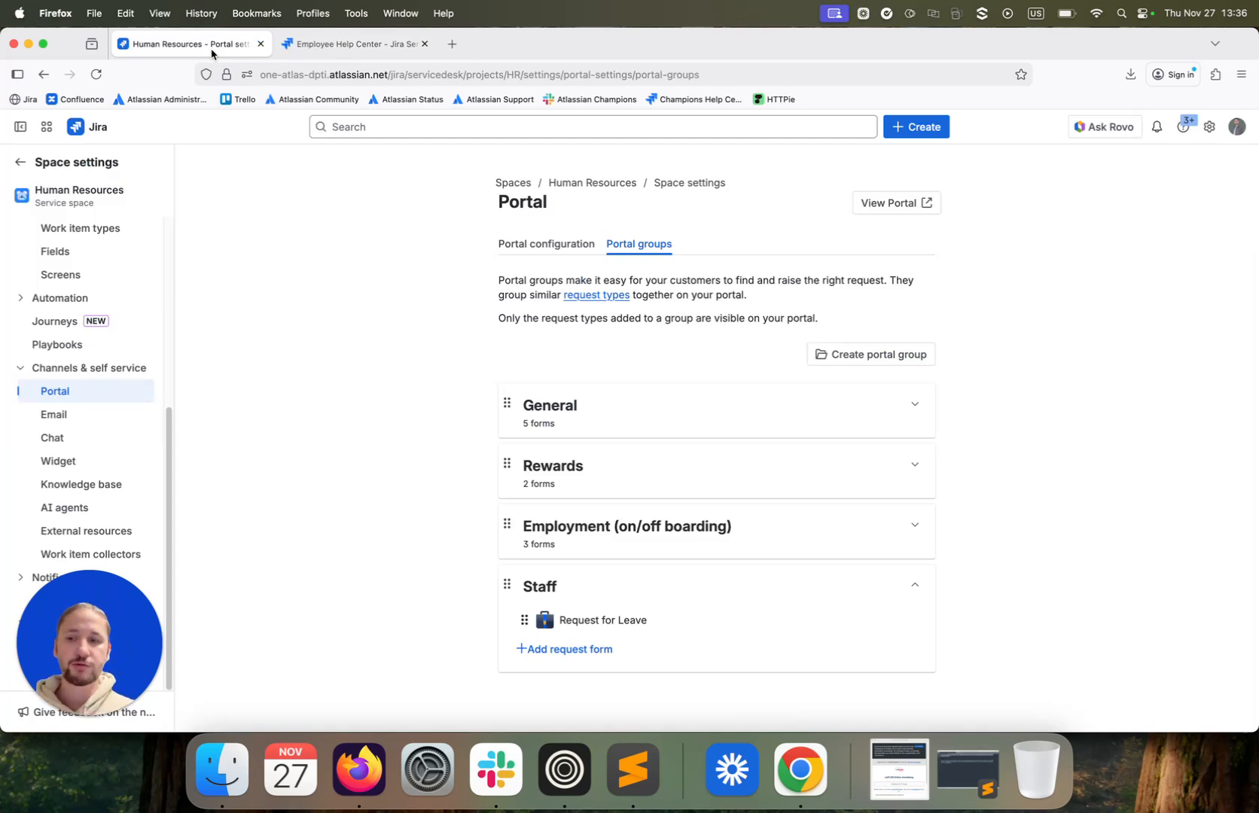